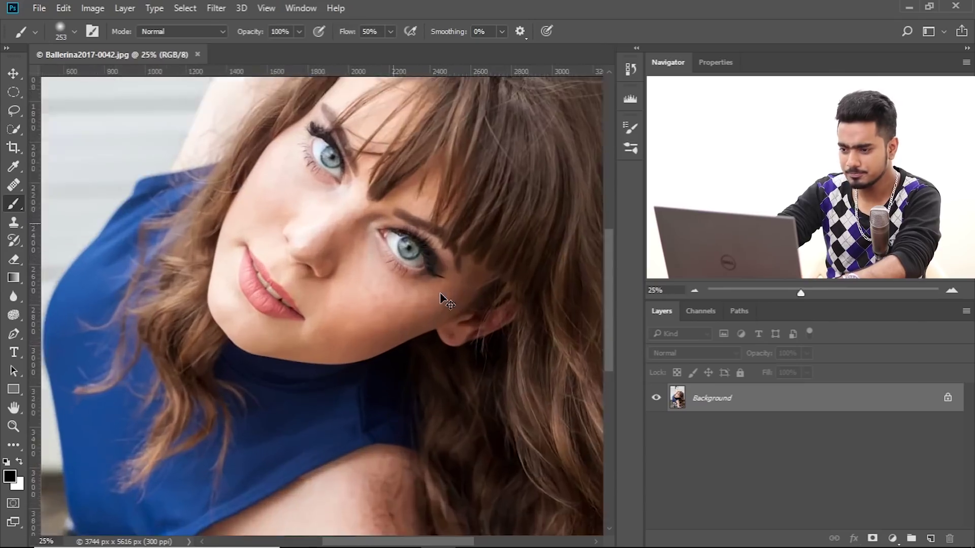
Duplicate the Background layer and convert the copy for Smart Filters.
left_click_drag(413, 152, 391, 233)
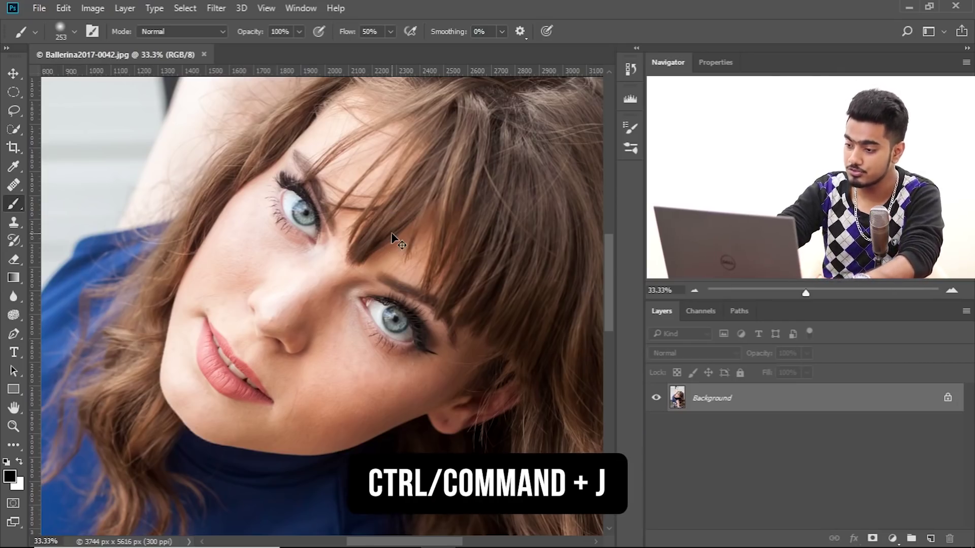
key("ctrl+j")
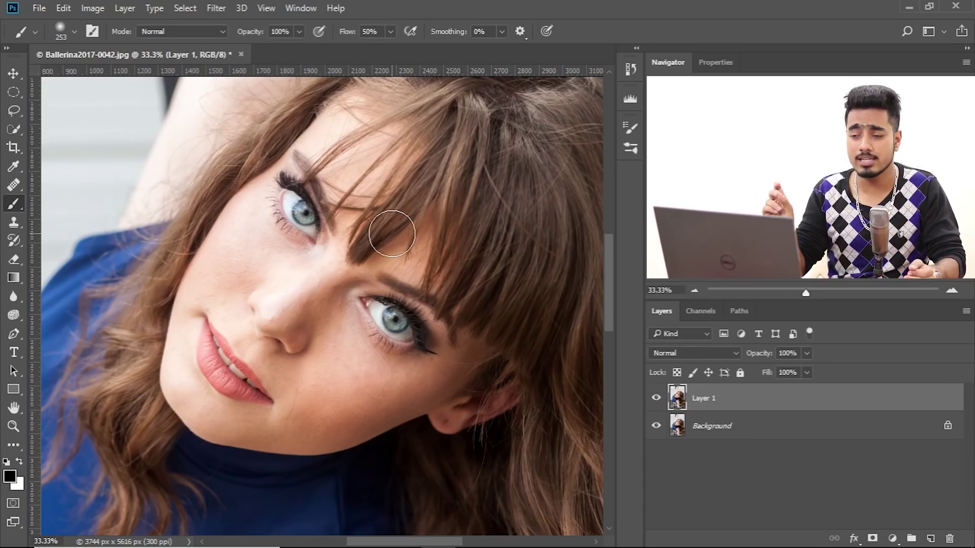
left_click(216, 8)
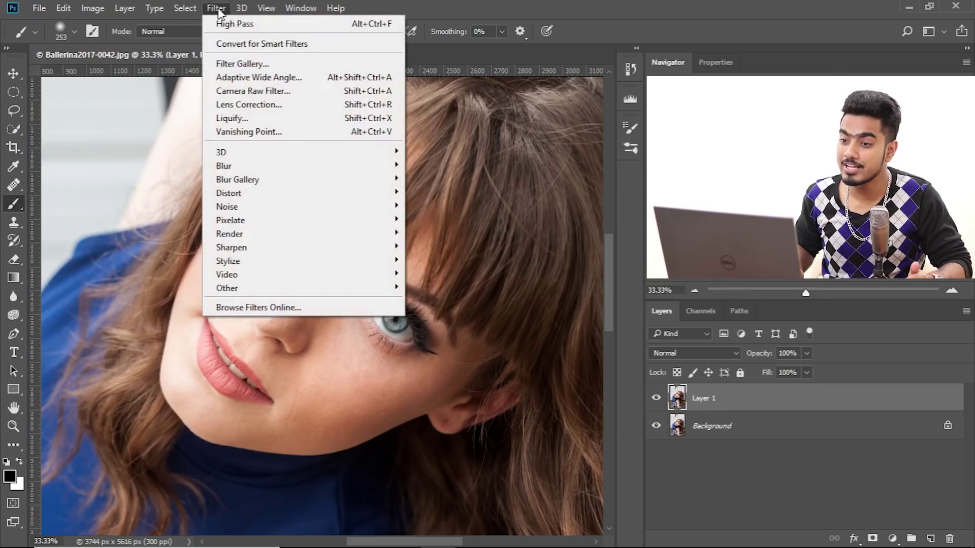
left_click(230, 44)
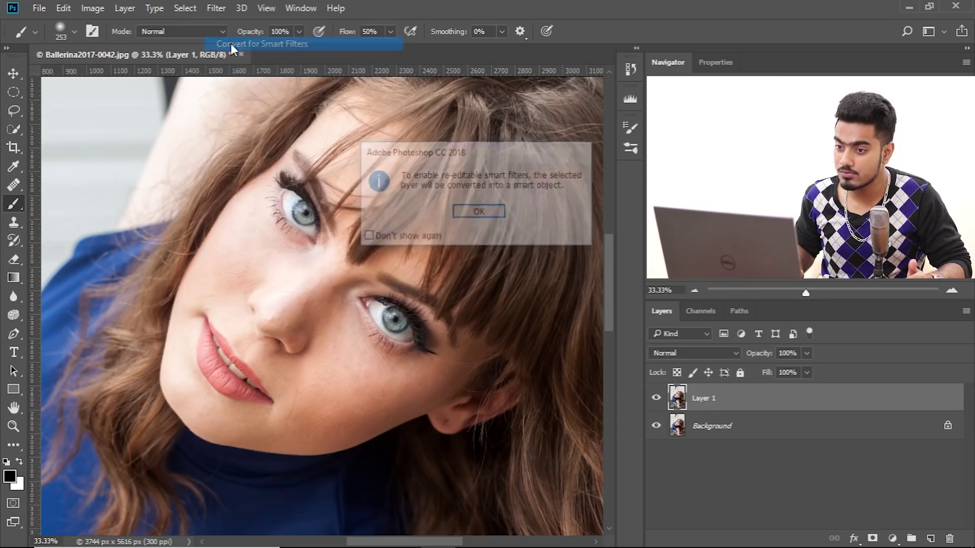
left_click(479, 212)
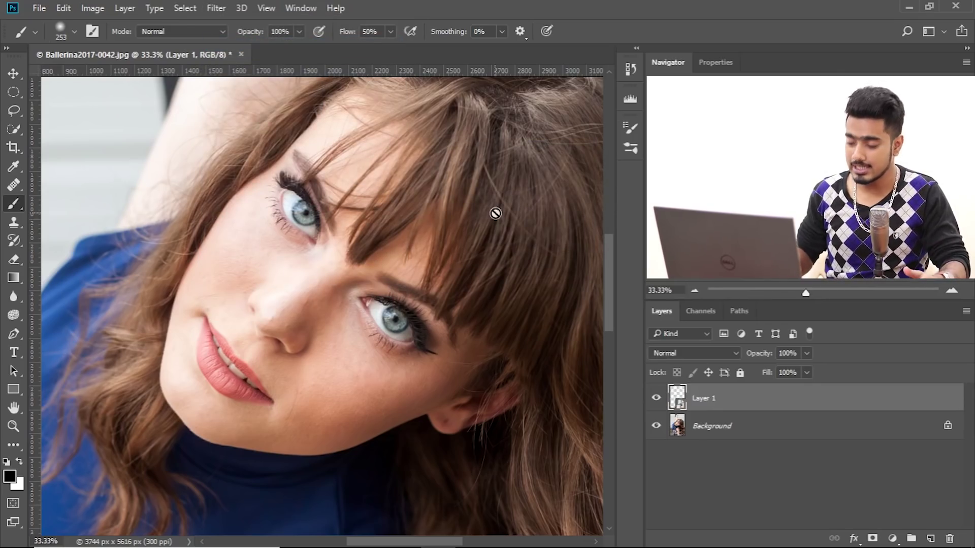
Open the Liquify filter on the duplicated layer and activate the Forward Warp tool for work on the face.
left_click(217, 8)
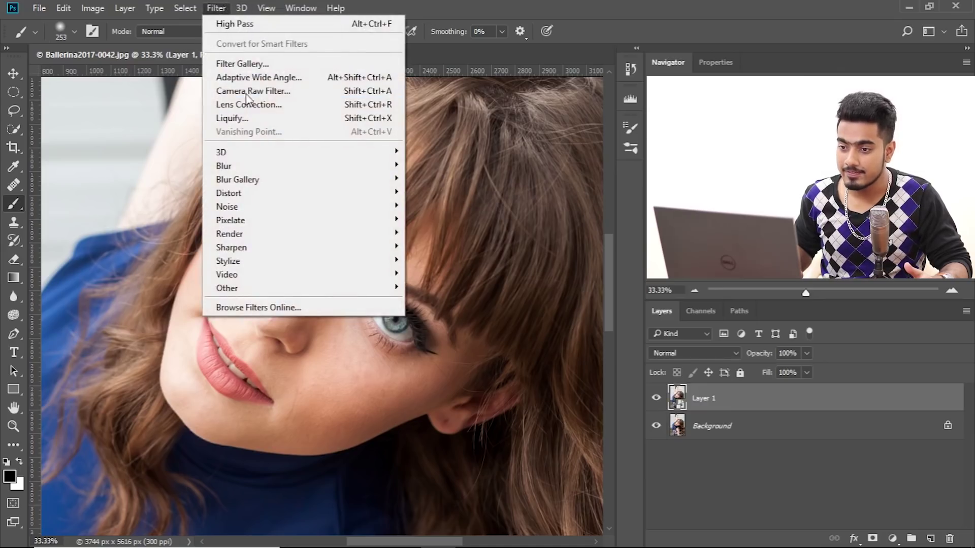
left_click(248, 117)
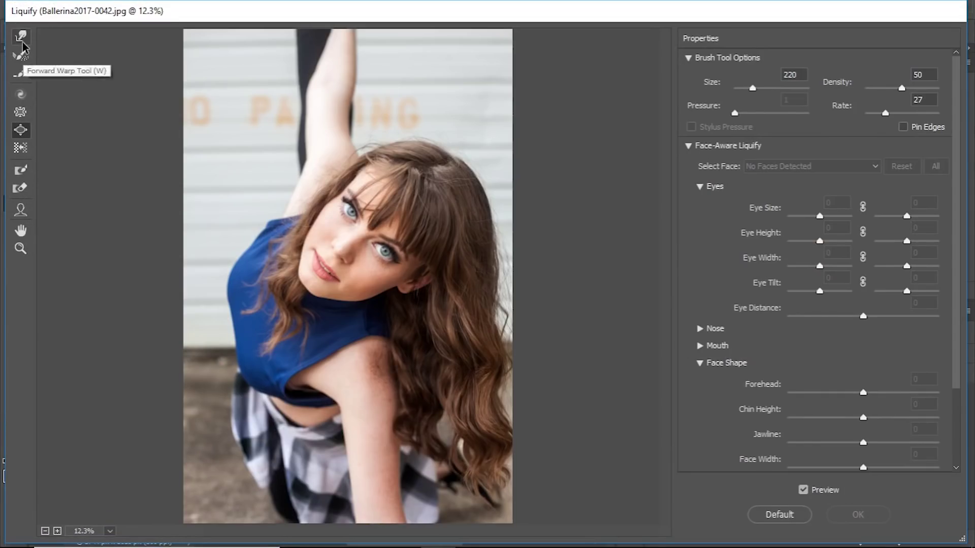
key("ctrl+plus")
key("ctrl+plus")
key("ctrl+plus")
key("ctrl+plus")
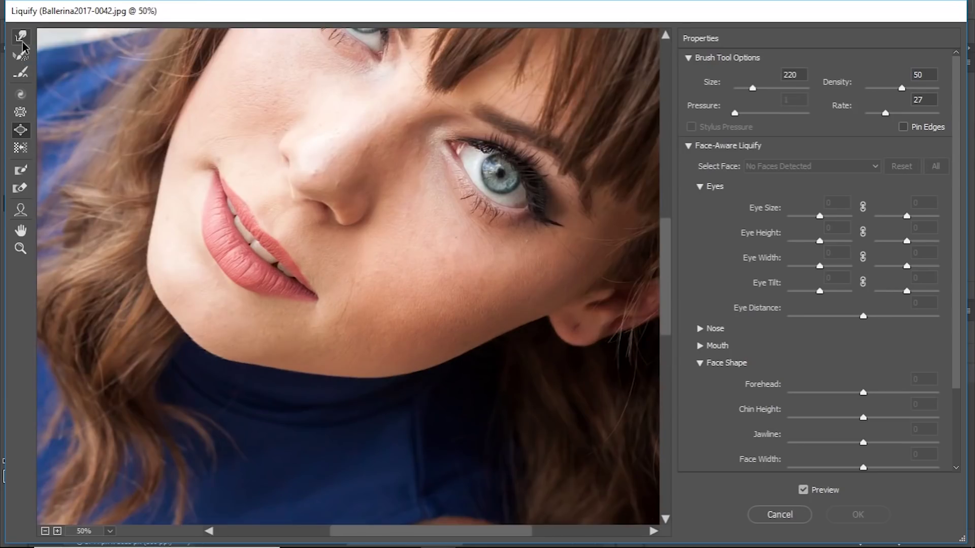
left_click_drag(367, 138, 376, 284)
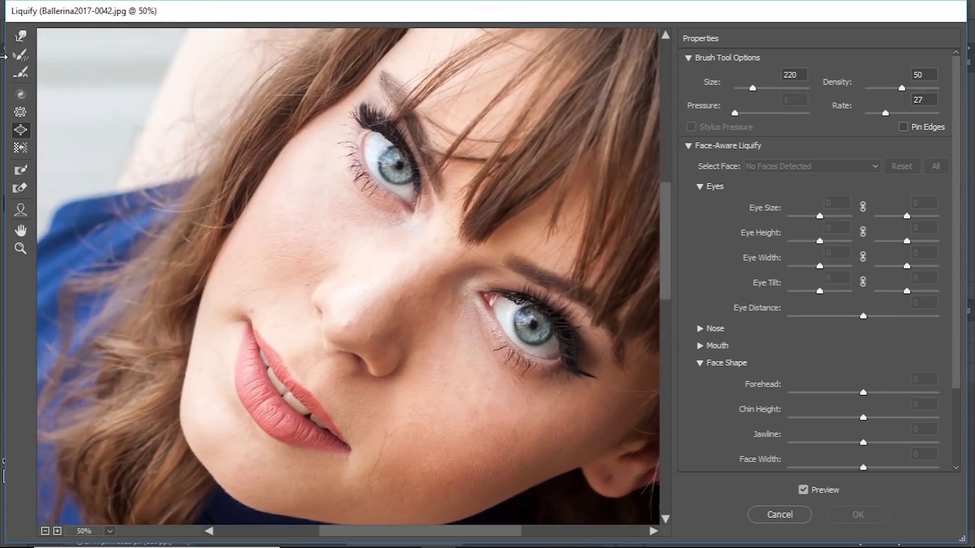
left_click(21, 36)
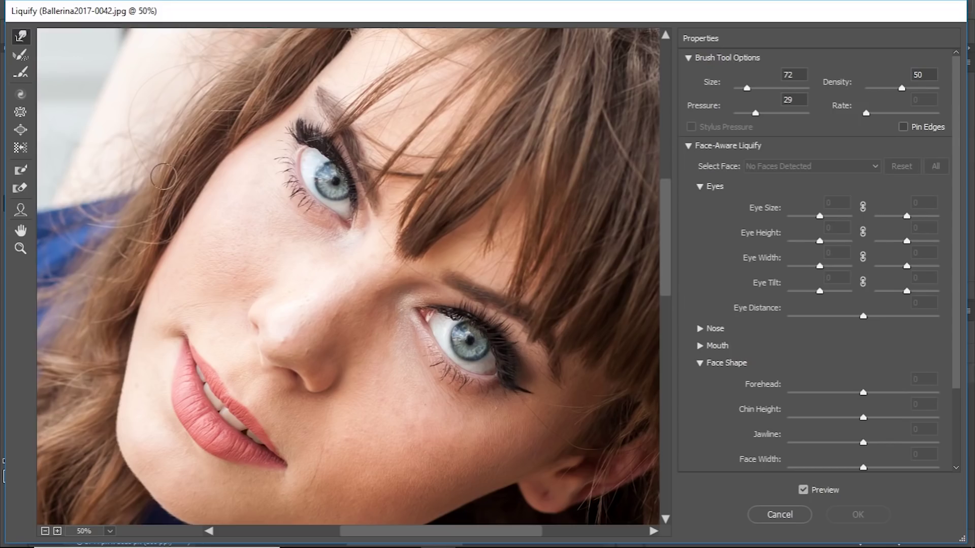
Try warping the eye and cheek near the hairline with brush size 556 and pressure 29, and undo the strokes.
right_click(251, 181, "alt")
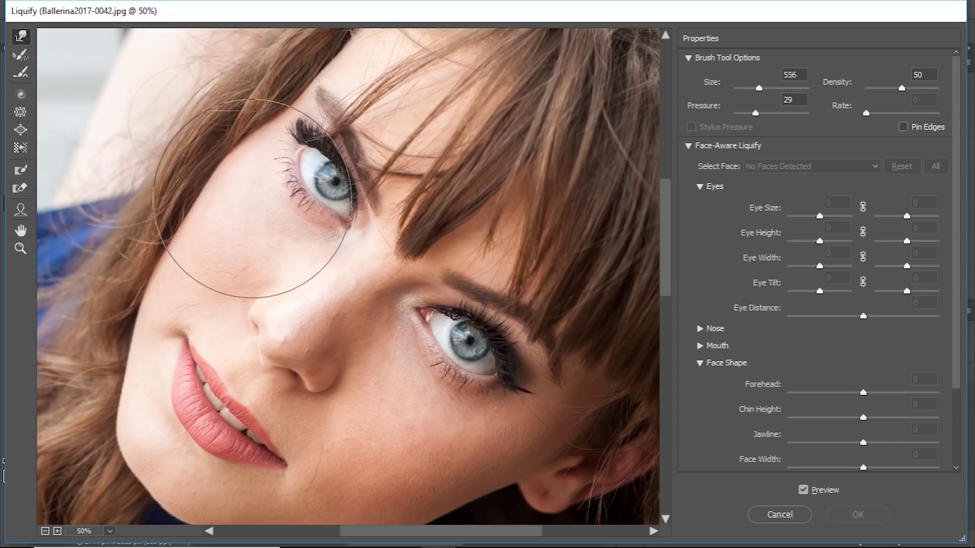
left_click_drag(345, 153, 168, 199)
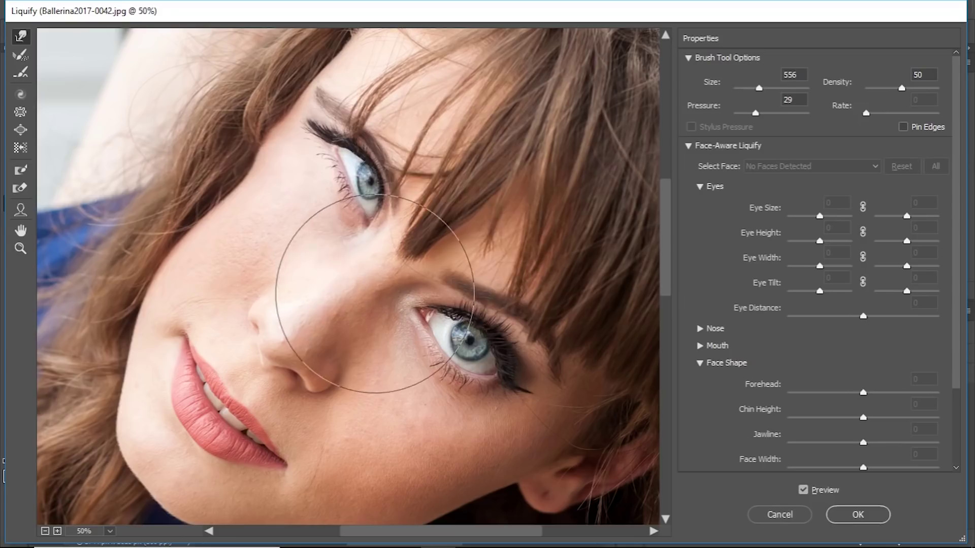
key("ctrl+alt+z")
key("ctrl+alt+z")
key("ctrl+alt+z")
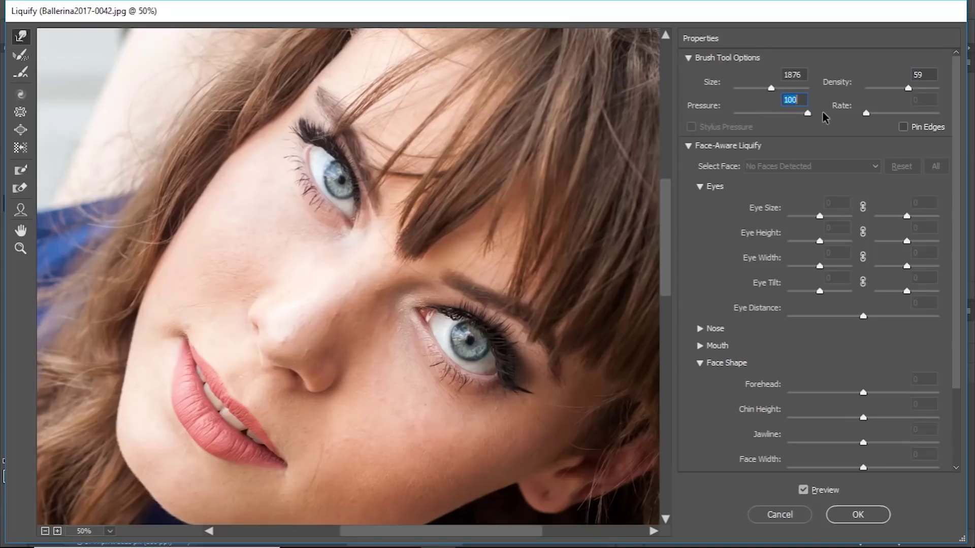
Try pushing the eye and nose bridge with Forward Warp at size 668 and pressure 100, and undo the strokes.
mouse_move(284, 153)
left_mouse_down()
mouse_move(277, 167)
mouse_move(167, 183)
mouse_move(244, 192)
mouse_move(304, 163)
left_mouse_up()
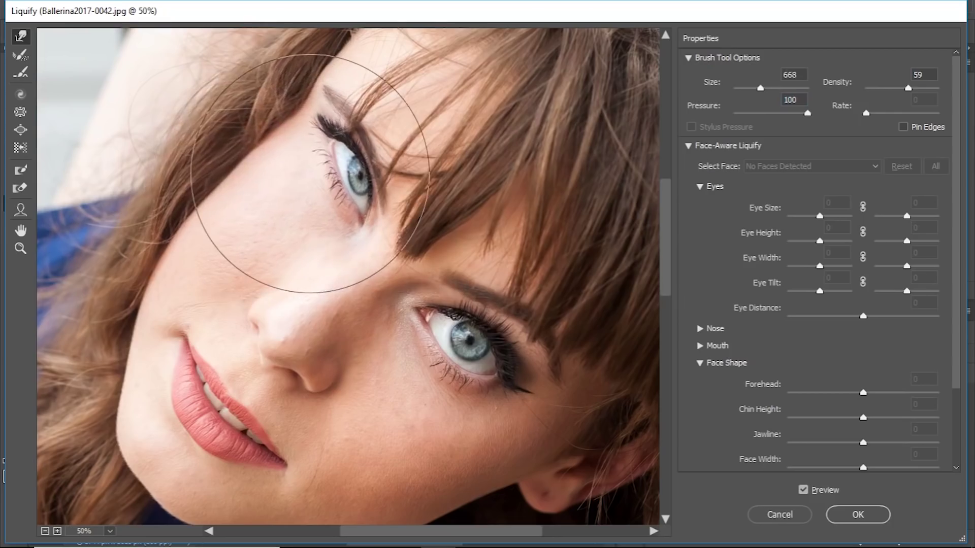
left_click_drag(304, 284, 315, 239)
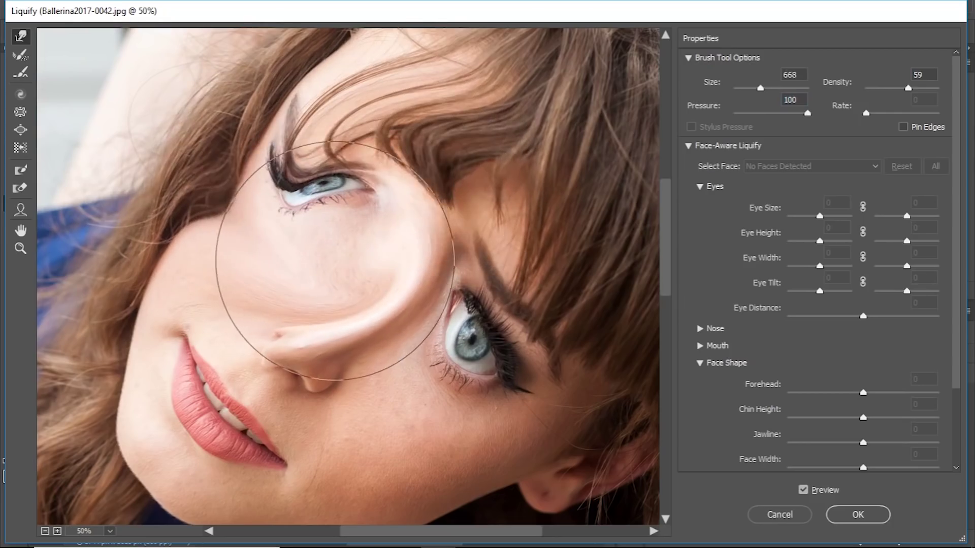
key("ctrl+space")
key("ctrl+alt+z")
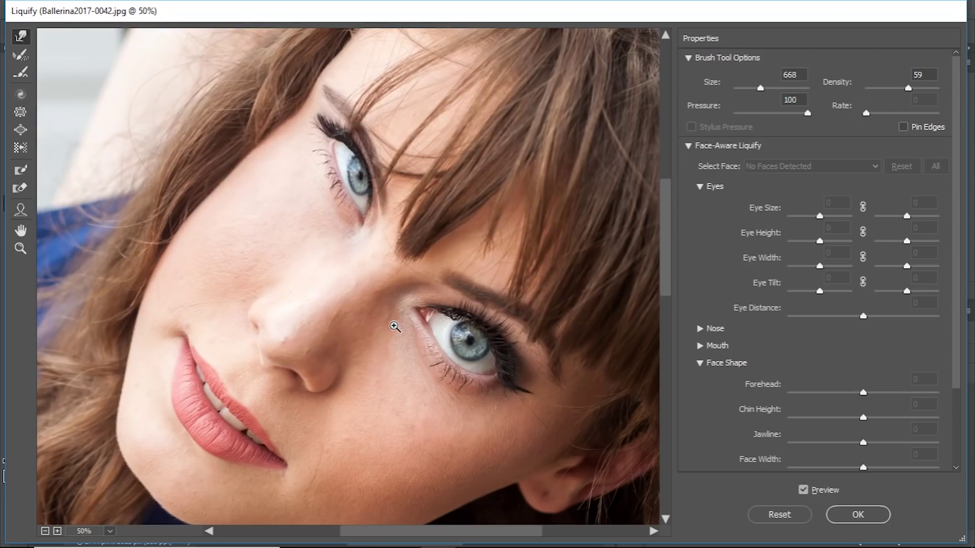
key("ctrl+alt+z")
Set the Forward Warp pressure to 10 and push the upper eye toward the fringe.
type("10")
key("Return")
mouse_move(231, 203)
left_mouse_down()
mouse_move(369, 187)
mouse_move(279, 201)
mouse_move(346, 198)
mouse_move(456, 176)
left_mouse_up()
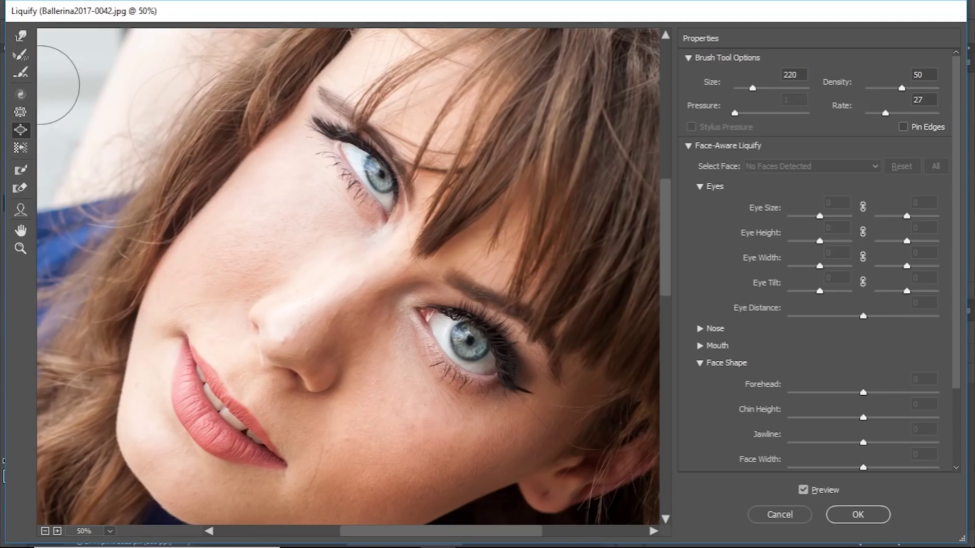
Return to the Forward Warp tool and remove all Liquify distortions with Restore All.
left_click(20, 35)
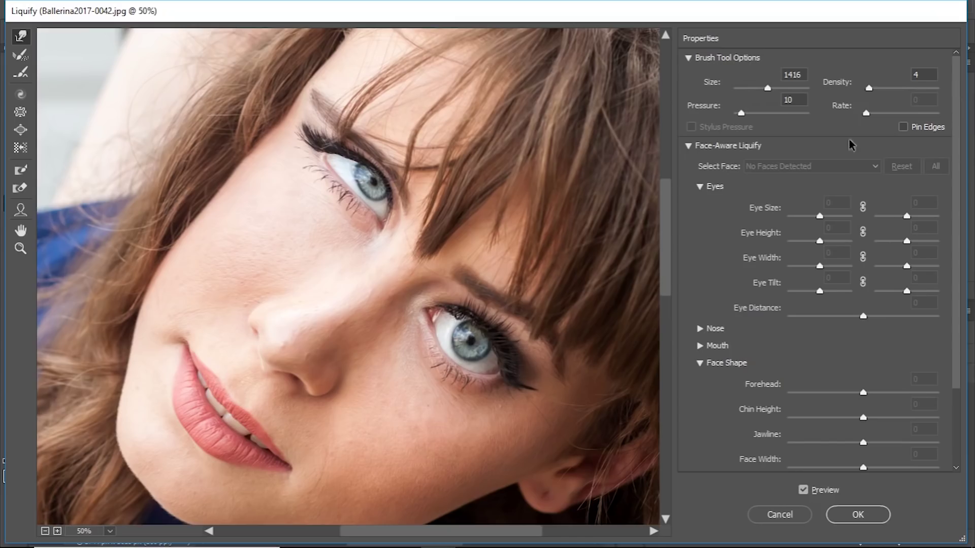
left_click_drag(955, 81, 947, 228)
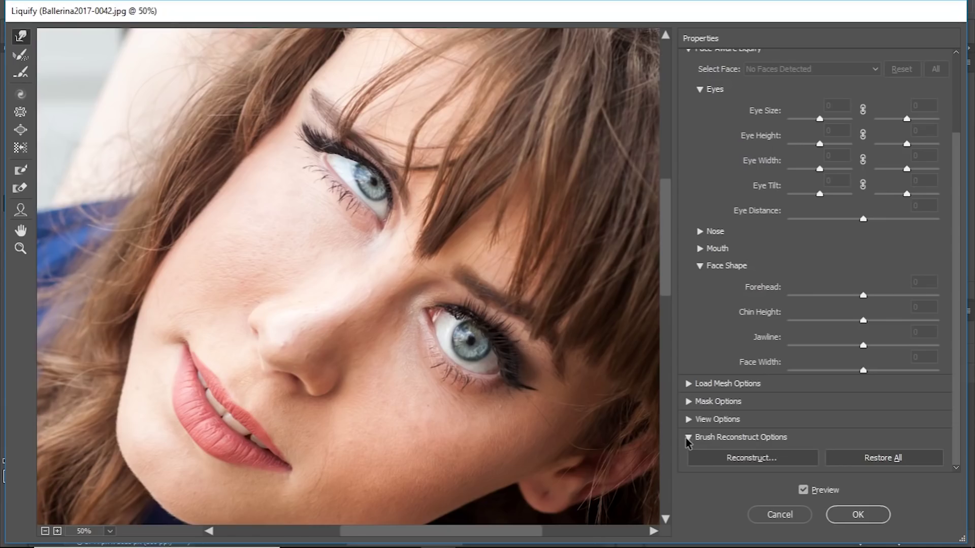
left_click(881, 460)
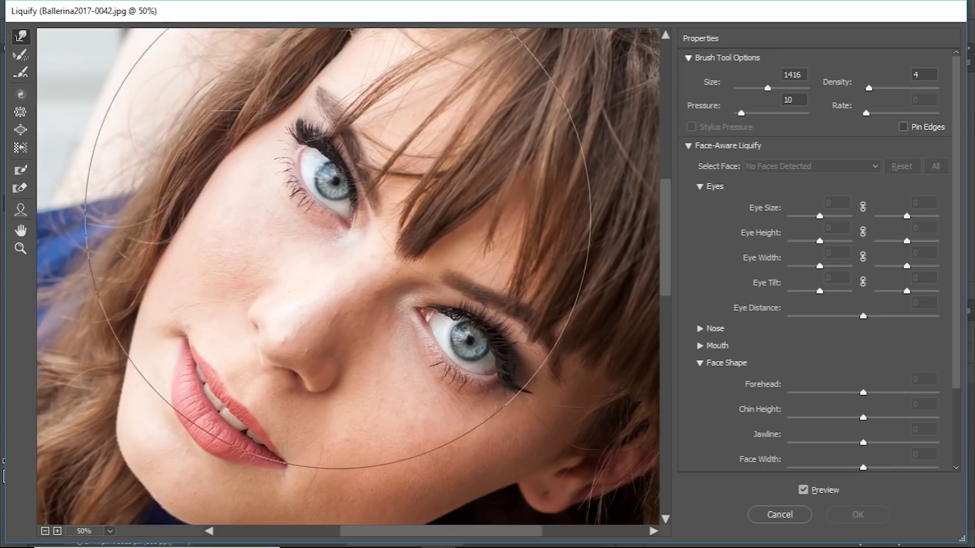
Adjust the Forward Warp brush interactively over the face to size 704 and pressure 100.
left_click_drag(322, 196, 161, 197)
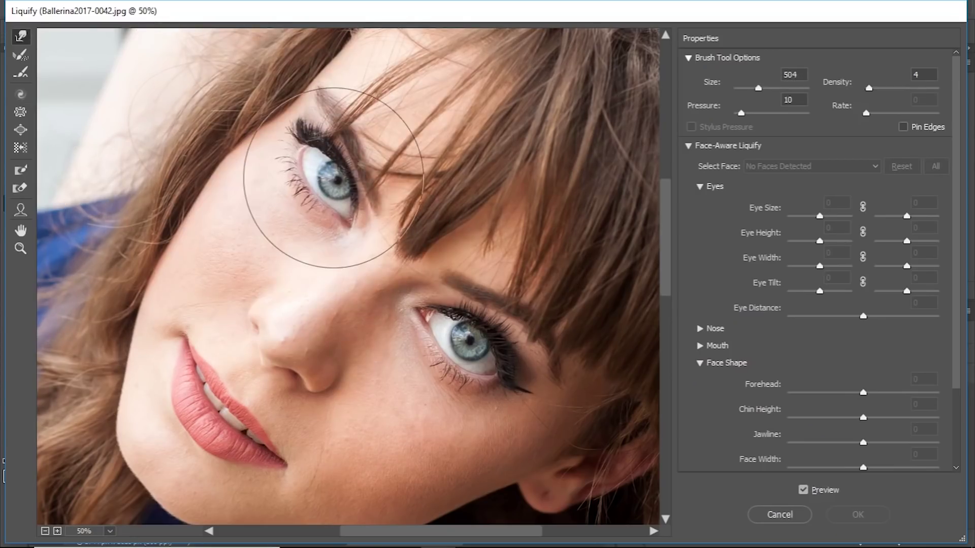
mouse_move(333, 247)
left_mouse_down()
mouse_move(394, 245)
mouse_move(343, 198)
left_mouse_up()
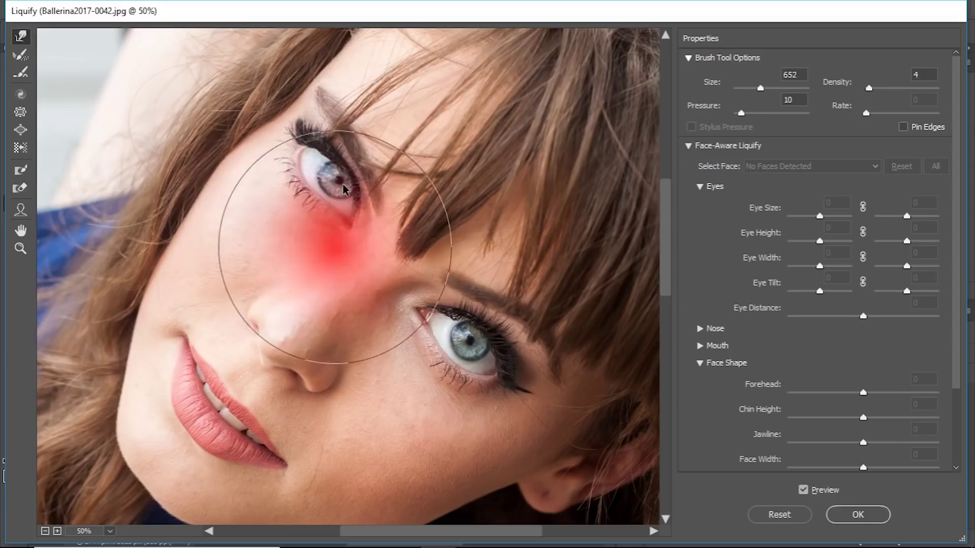
left_click_drag(326, 265, 370, 54)
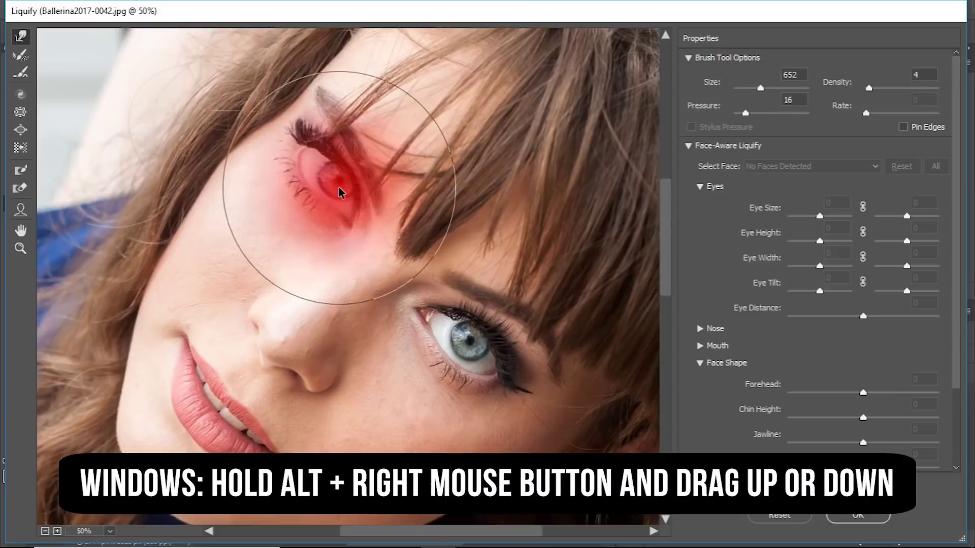
mouse_move(361, 254)
left_mouse_down()
mouse_move(348, 283)
mouse_move(318, 133)
left_mouse_up()
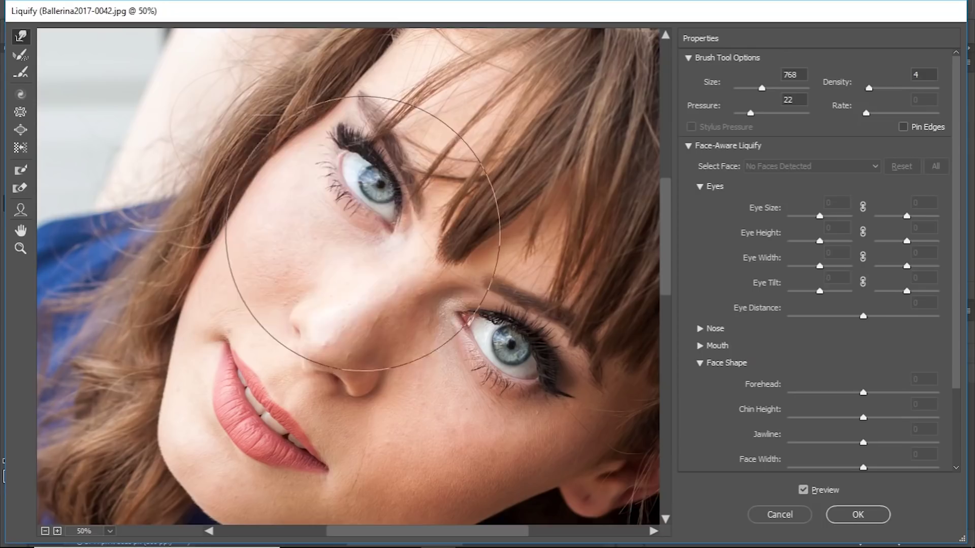
left_click_drag(350, 229, 304, 299)
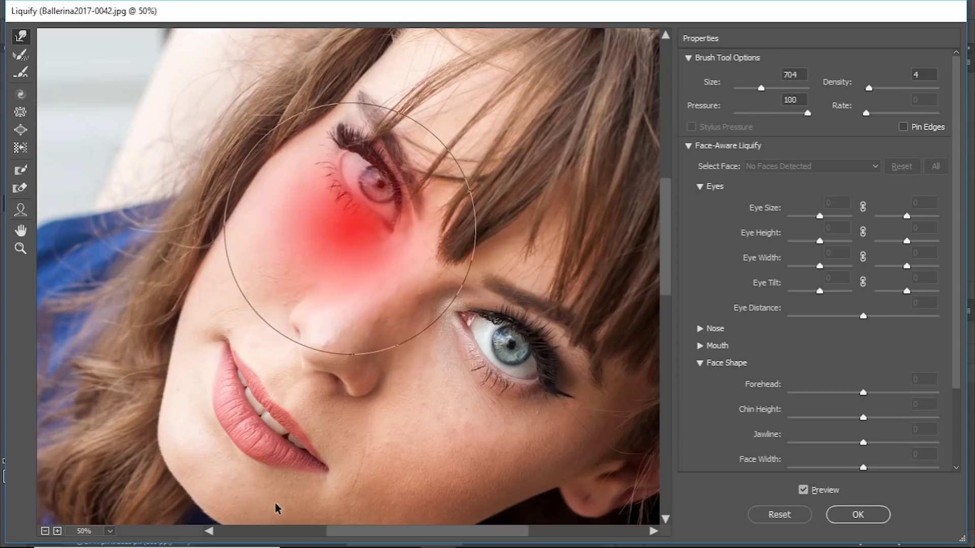
Push the edge of the cheek inward with the Forward Warp brush, trying density 4 and density 100.
mouse_move(178, 202)
left_mouse_down()
mouse_move(224, 227)
mouse_move(202, 250)
mouse_move(246, 250)
left_mouse_up()
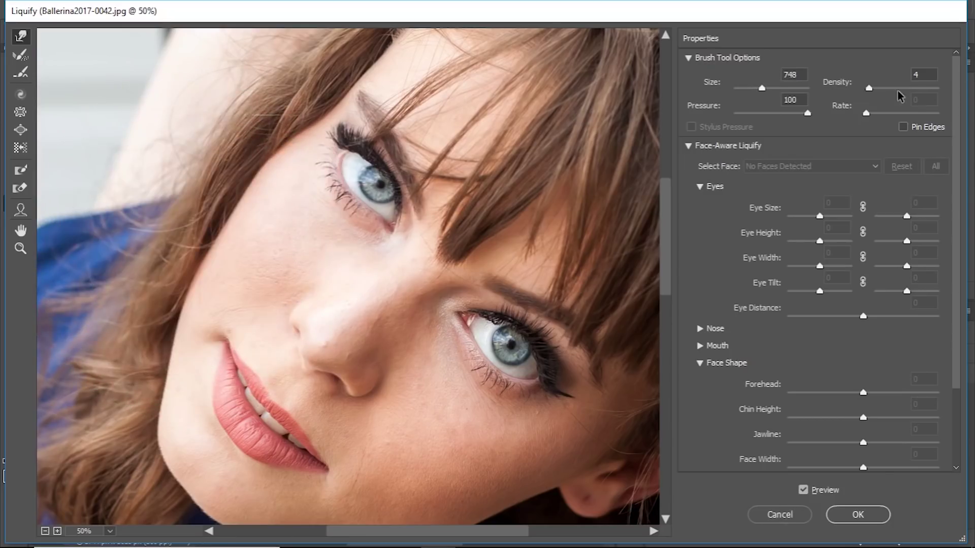
left_click_drag(211, 224, 203, 224)
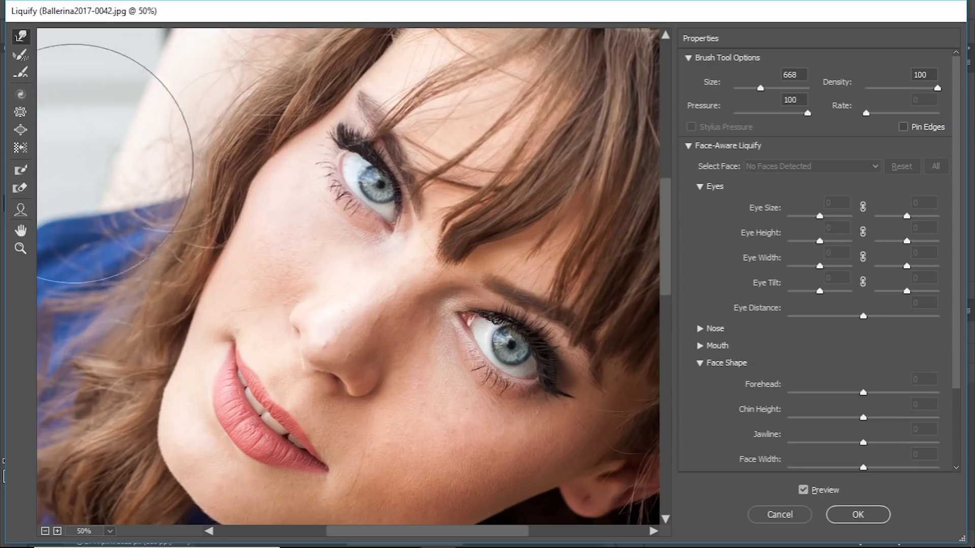
Reconstruct the warped cheek edge using the Reconstruct tool with pressure 100, and switch to the Smooth tool.
left_click(19, 59)
left_click_drag(164, 238, 230, 233)
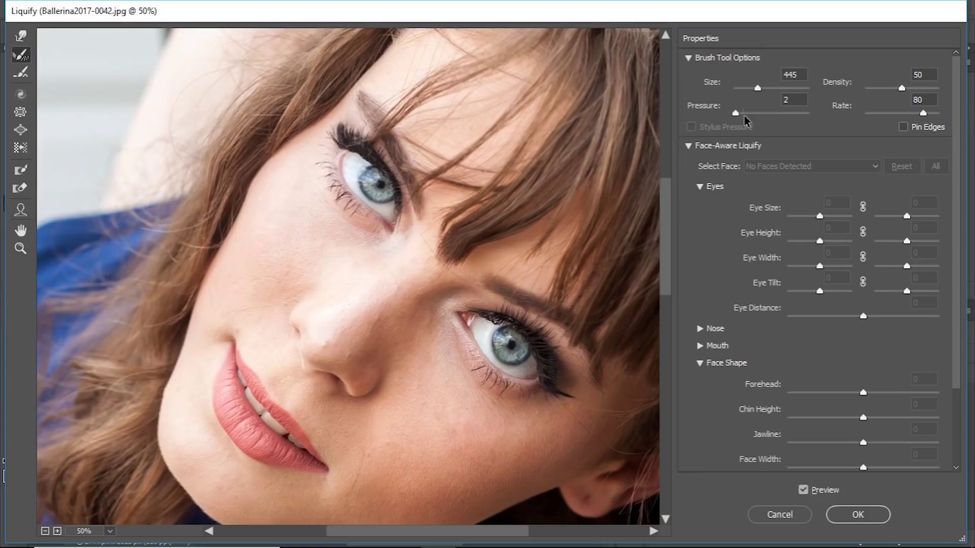
key("Return")
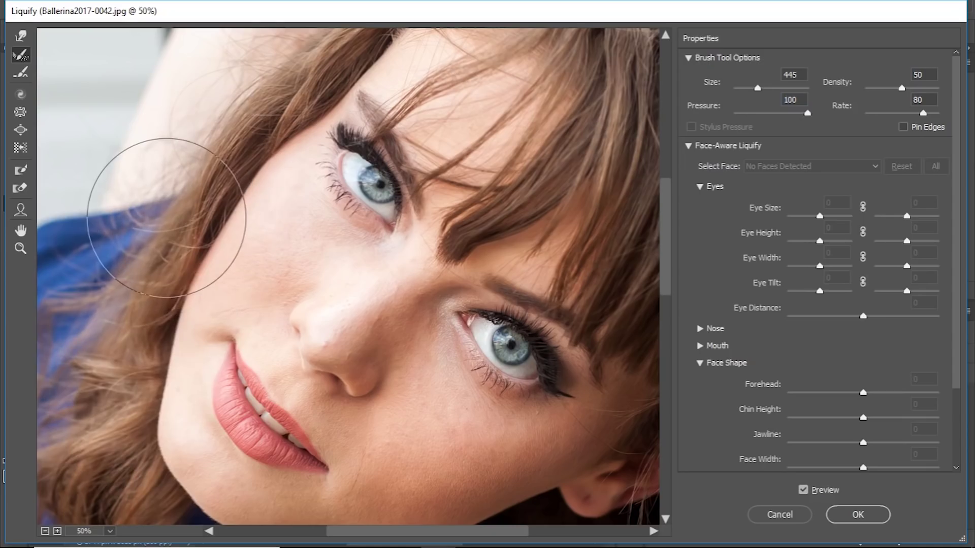
left_click(20, 72)
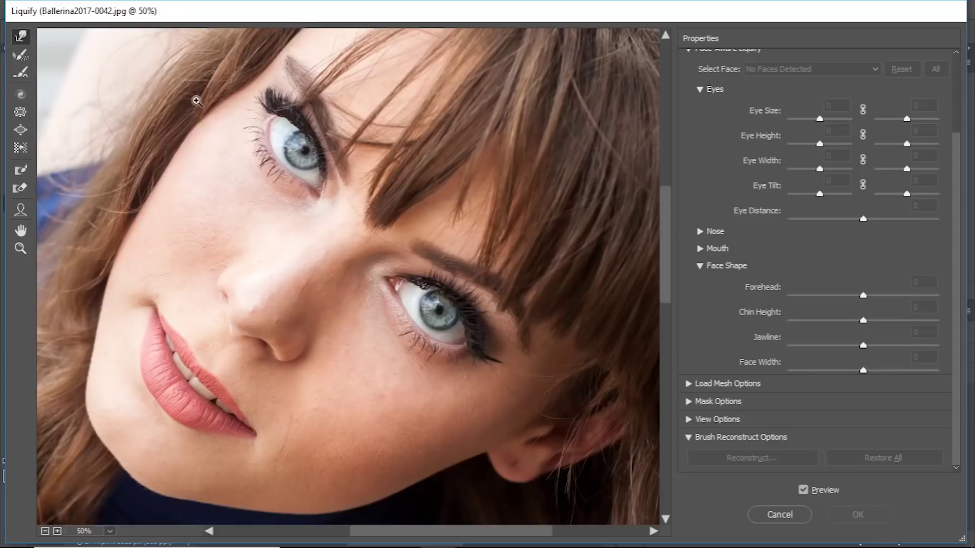
Enlarge the Forward Warp brush and push the skin and lashes below the eye's inner corner toward the eye at 200% zoom.
left_click(196, 98)
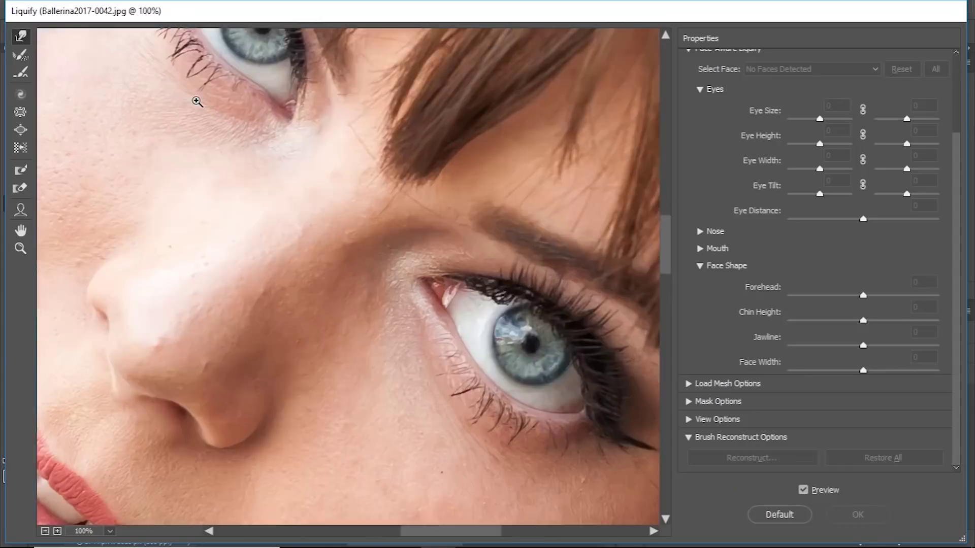
left_click(197, 101)
key("ctrl+minus")
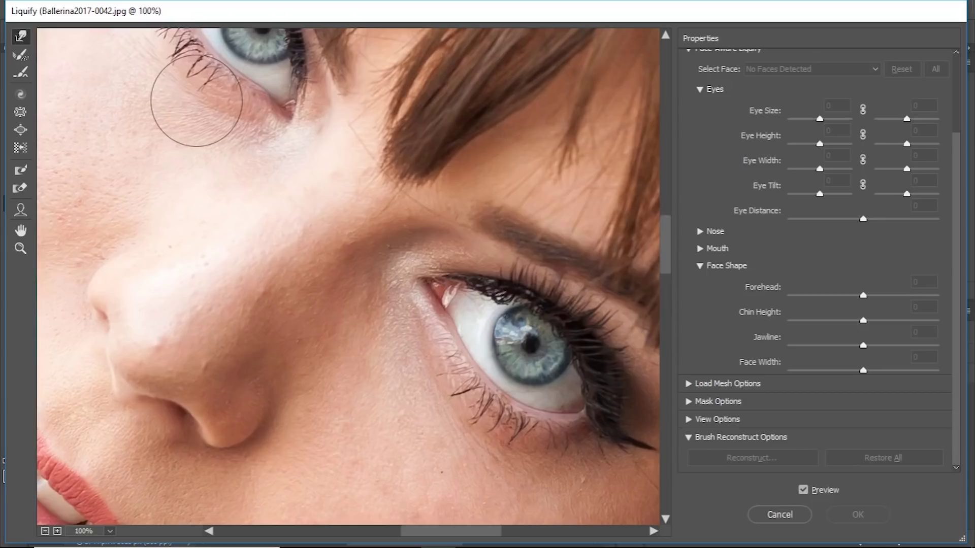
mouse_move(430, 317)
left_mouse_down()
mouse_move(291, 277)
mouse_move(302, 229)
mouse_move(287, 198)
left_mouse_up()
key("ctrl+plus")
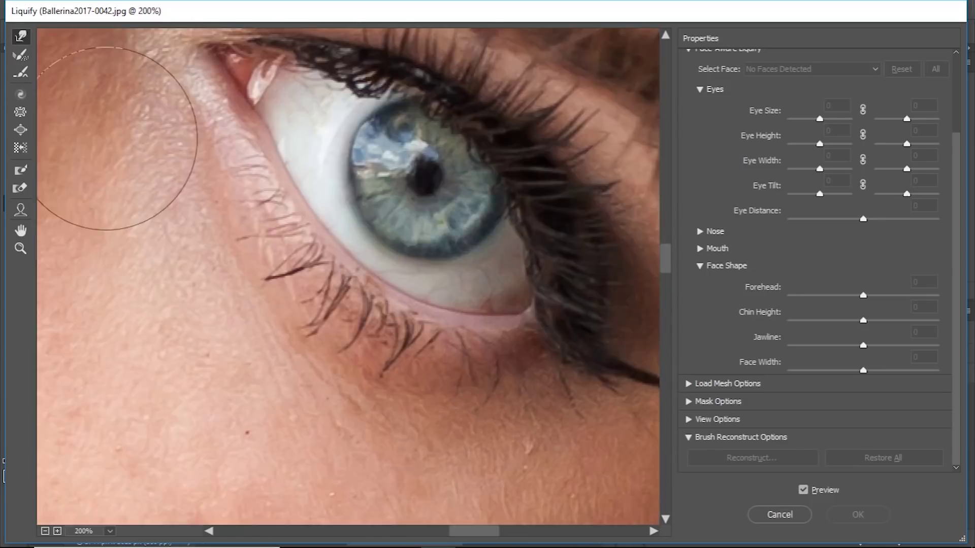
left_click_drag(215, 207, 198, 200)
key("bracketright")
key("bracketright")
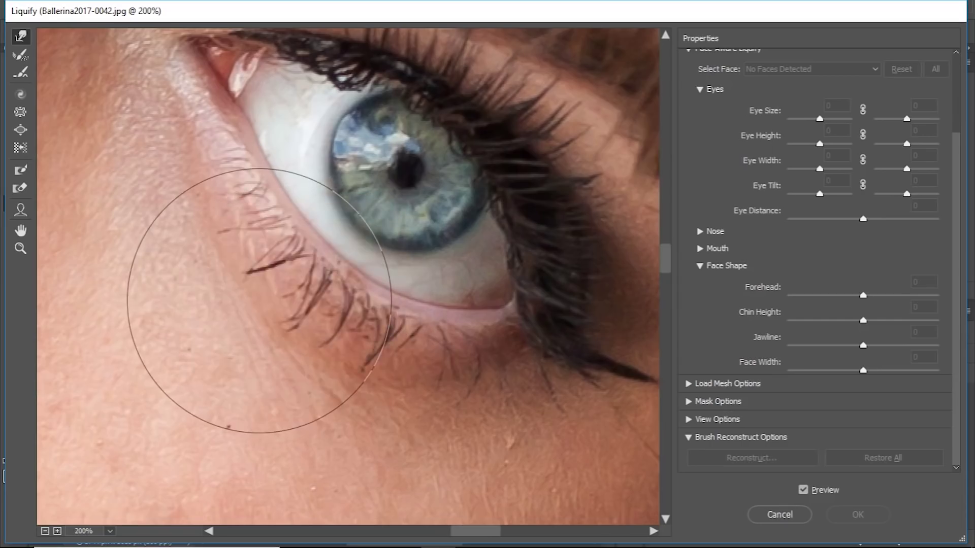
left_click_drag(250, 251, 198, 157)
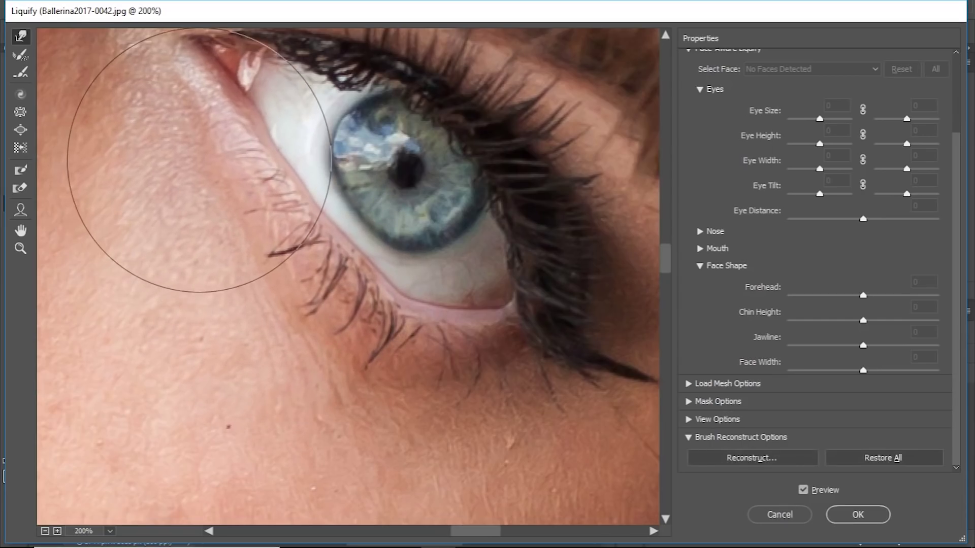
Shrink the Forward Warp brush and push the lower eyelid and its lashes upward toward the iris.
key("bracketleft")
key("bracketleft")
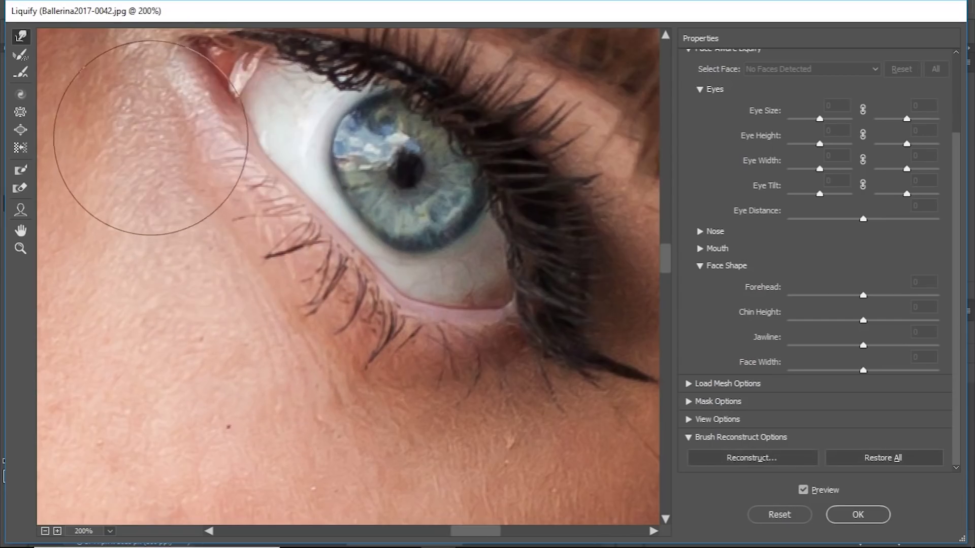
left_click_drag(208, 148, 166, 139)
left_click_drag(427, 381, 429, 342)
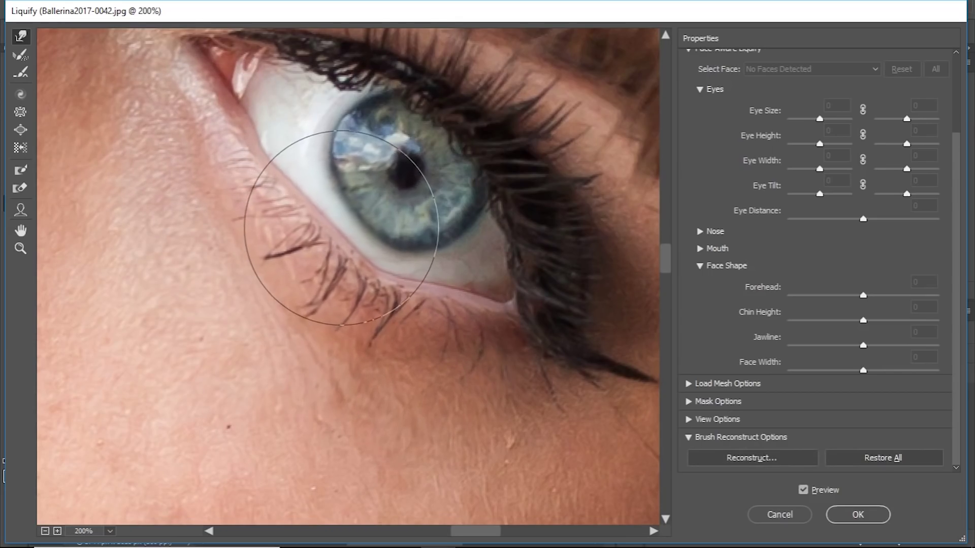
key("bracketleft")
key("bracketleft")
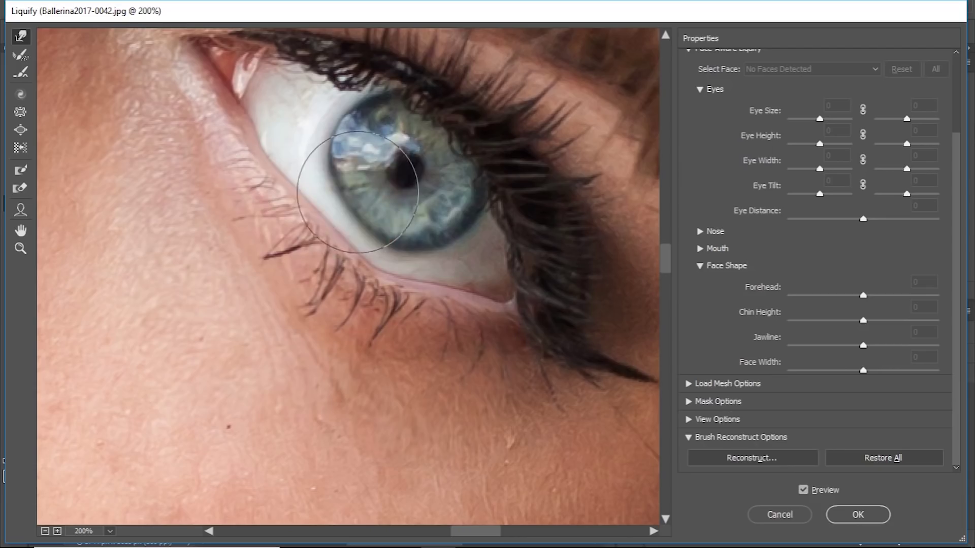
key("bracketleft")
key("bracketleft")
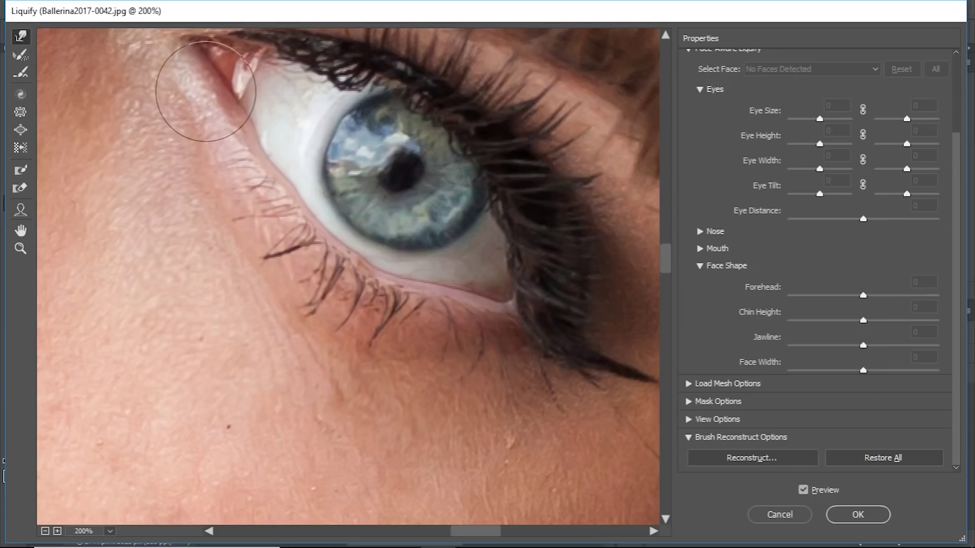
Smooth the lower eyelid with the Smooth tool, setting its pressure to 33 and its brush size to 48.
left_click(20, 75)
left_click(259, 162)
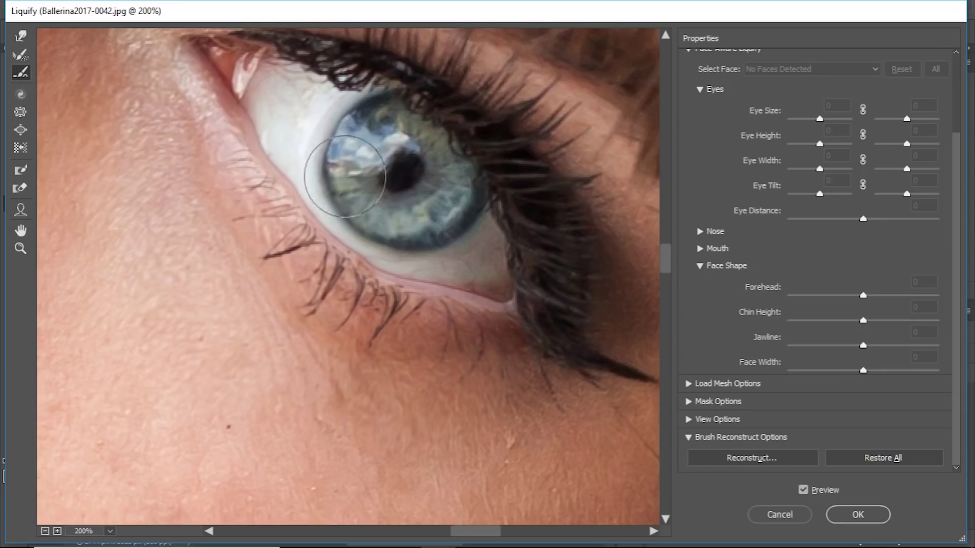
scroll(707, 175, "up", 3)
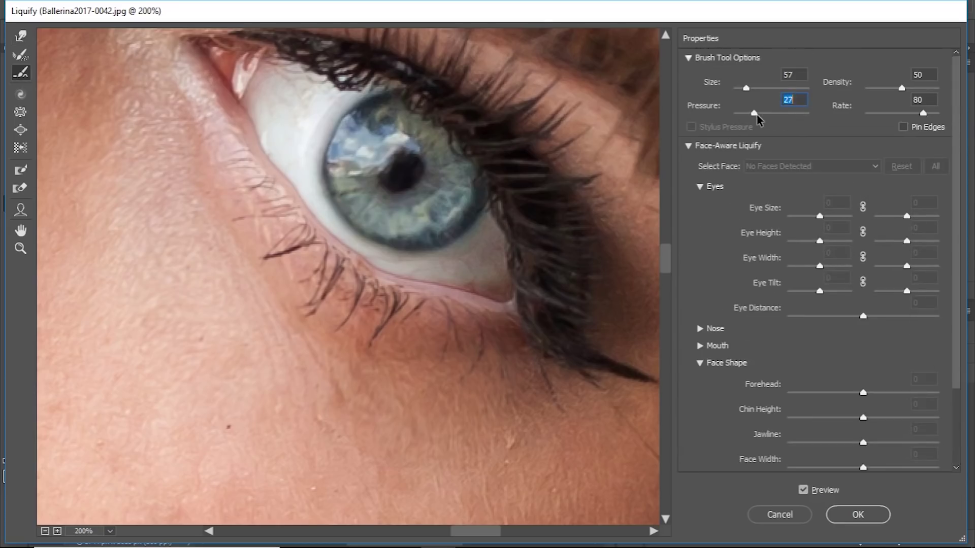
type("33")
key("Return")
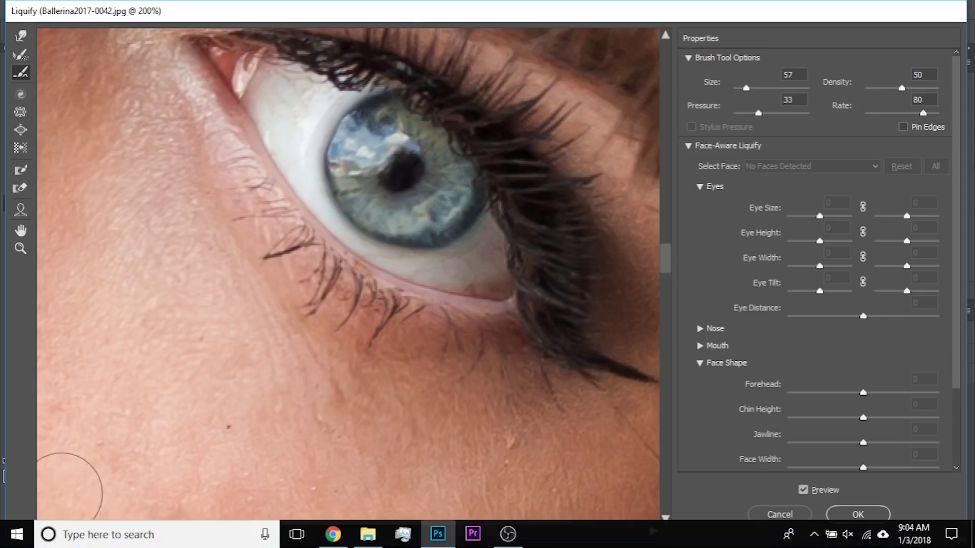
left_click_drag(302, 222, 265, 260)
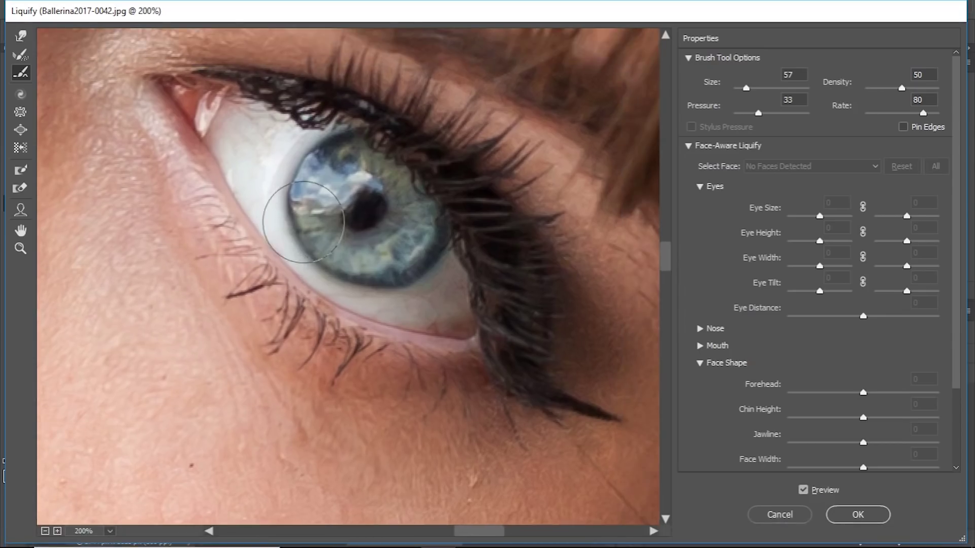
key("bracketleft")
key("bracketleft")
key("bracketleft")
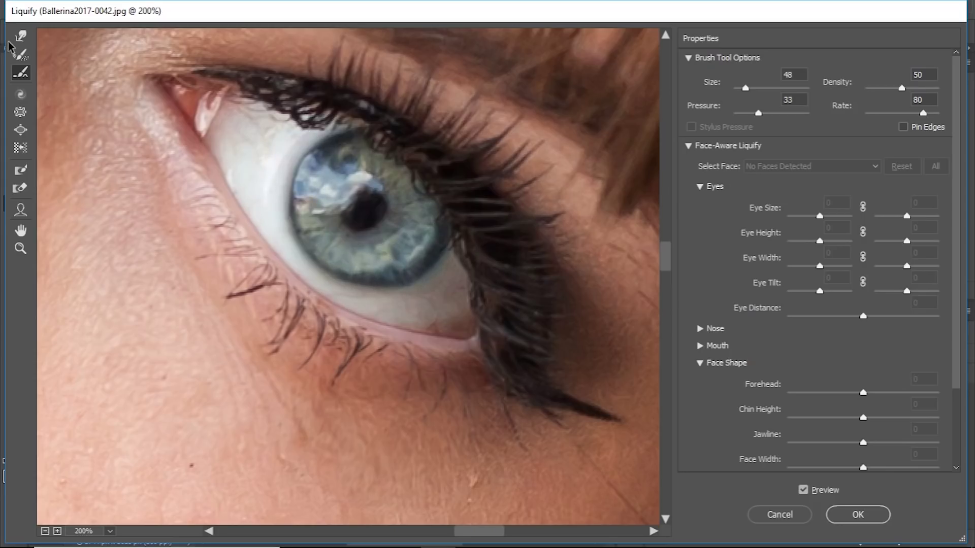
Warp the lower lid beside the iris with Forward Warp, and set the Smooth tool's size to 52 and rate to 100.
left_click(21, 36)
mouse_move(266, 202)
left_mouse_down()
mouse_move(319, 208)
mouse_move(302, 220)
mouse_move(322, 214)
mouse_move(281, 159)
mouse_move(281, 140)
mouse_move(363, 257)
mouse_move(328, 236)
mouse_move(283, 282)
left_mouse_up()
left_click(21, 75)
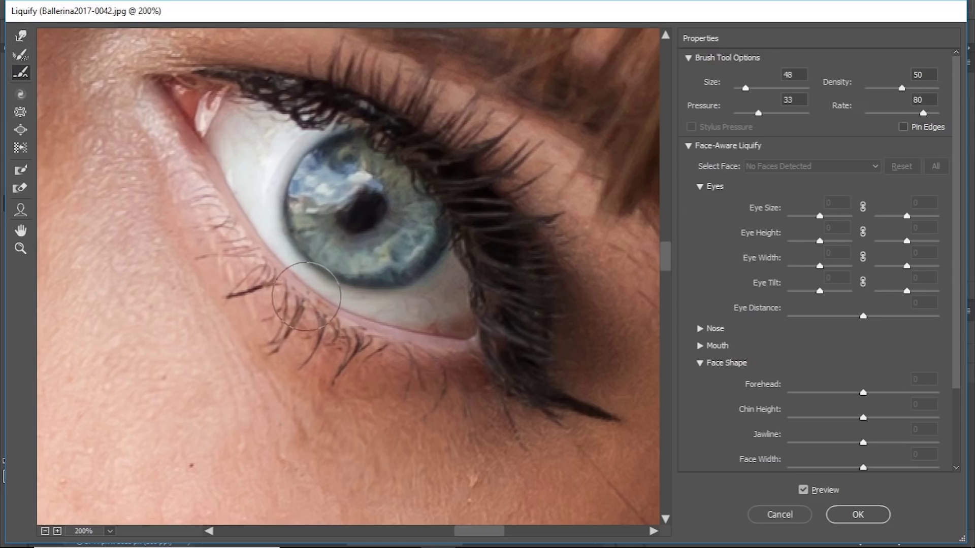
left_click_drag(175, 237, 206, 233)
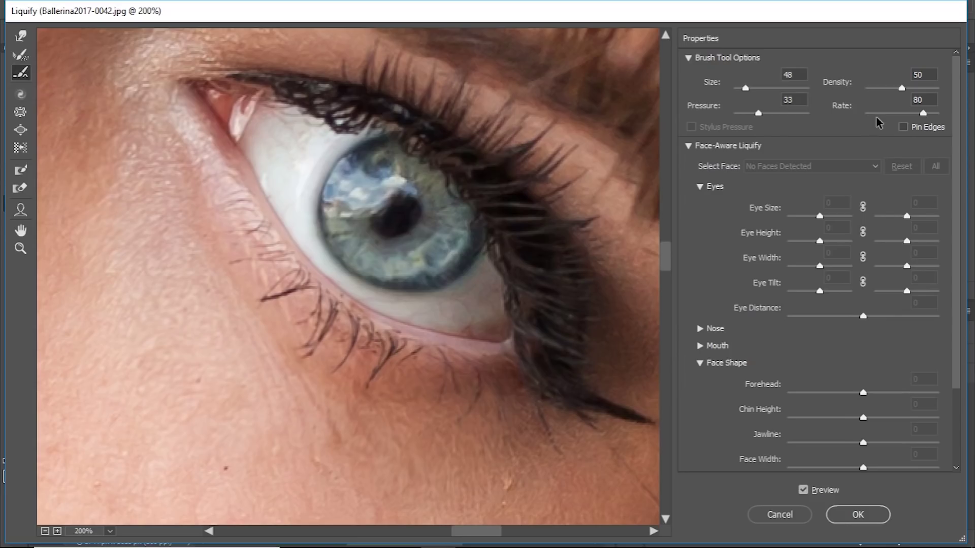
key("bracketright")
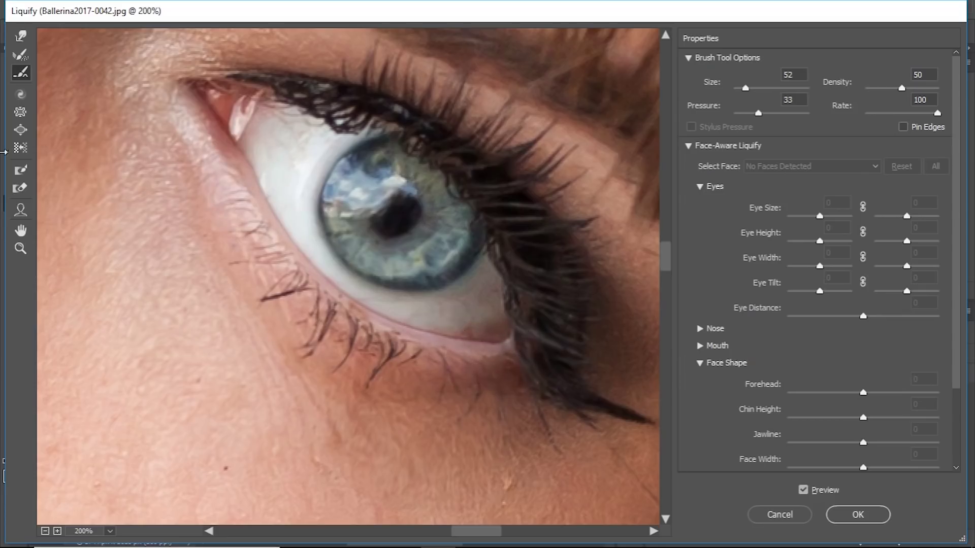
Bend the lower lid near the inner corner with Forward Warp and smooth the dents, comparing Smooth tool rates of 100 and 12.
left_click(20, 35)
mouse_move(236, 257)
left_mouse_down()
mouse_move(213, 194)
mouse_move(244, 196)
left_mouse_up()
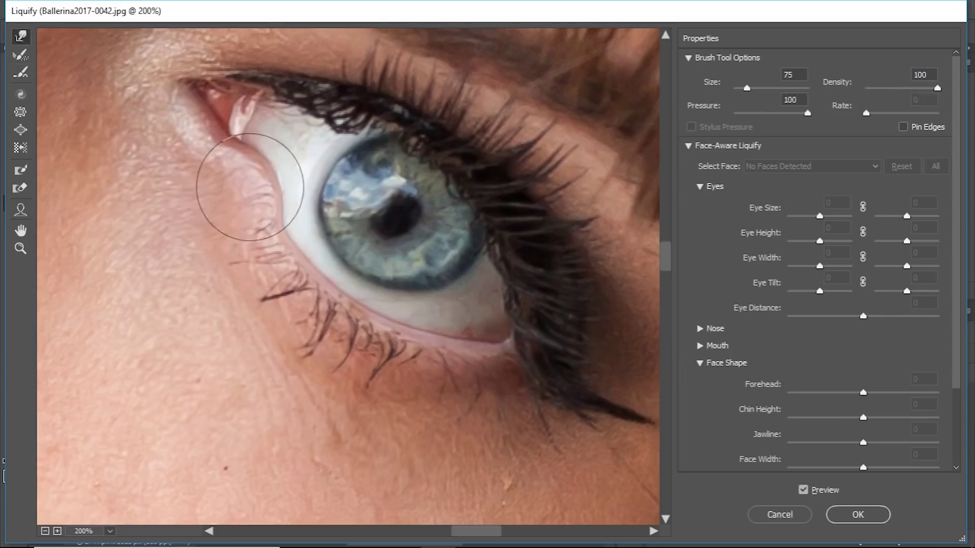
left_click_drag(284, 239, 272, 213)
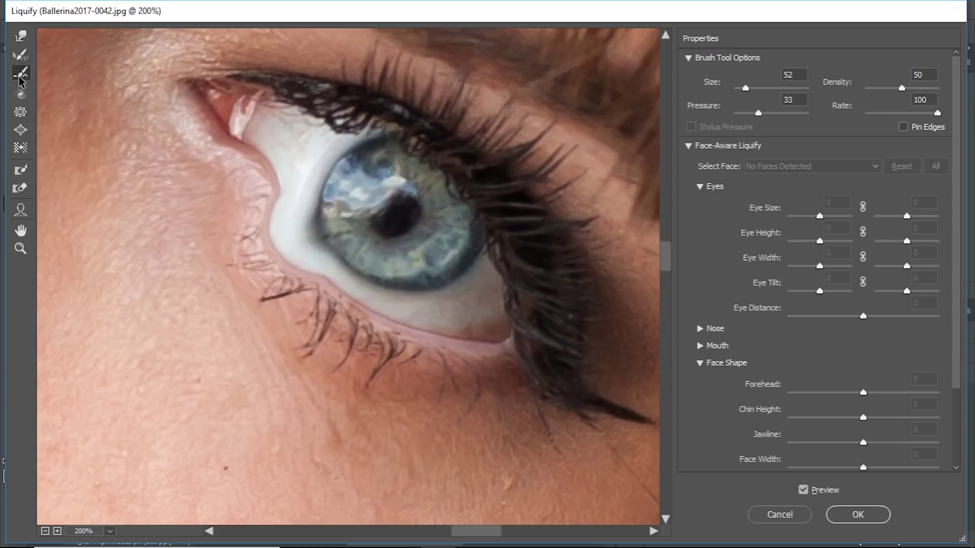
mouse_move(238, 142)
left_mouse_down()
mouse_move(270, 223)
mouse_move(307, 261)
left_mouse_up()
key("ctrl+alt+z")
mouse_move(292, 136)
left_mouse_down()
mouse_move(272, 198)
mouse_move(251, 158)
mouse_move(269, 217)
mouse_move(328, 280)
left_mouse_up()
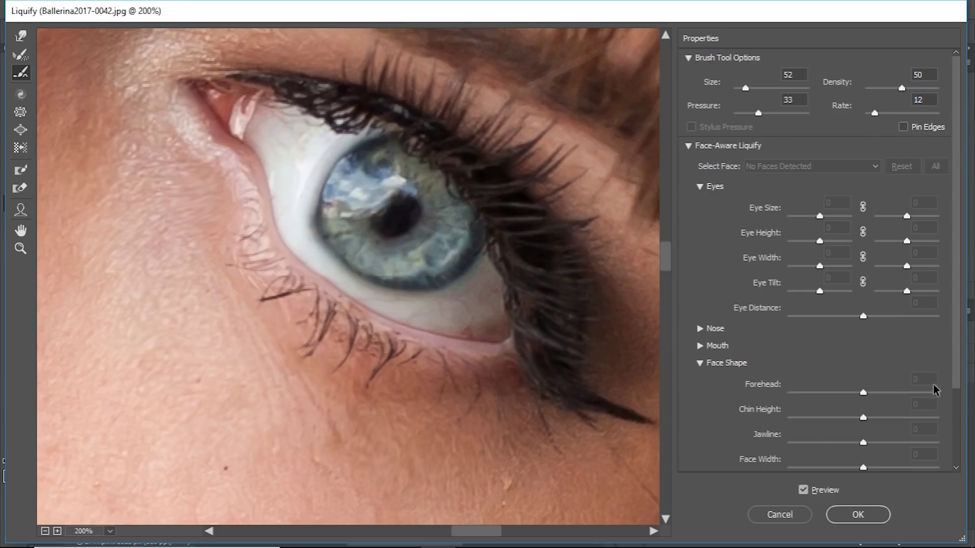
Restore the whole image by removing all brushed distortions.
scroll(863, 406, "down", 3)
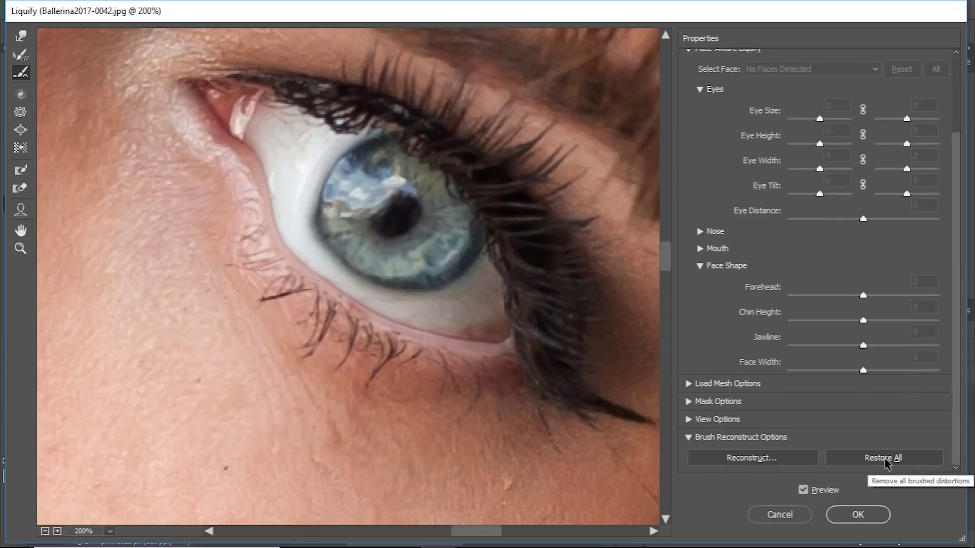
left_click(832, 459)
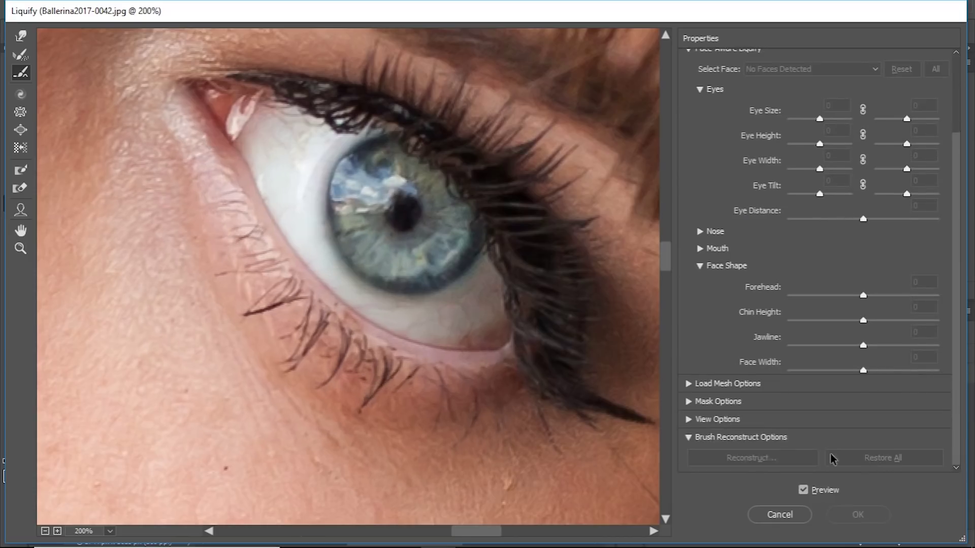
Try the Twirl Clockwise tool on the eye with an enlarged brush, and restore all distortions.
left_click(15, 102)
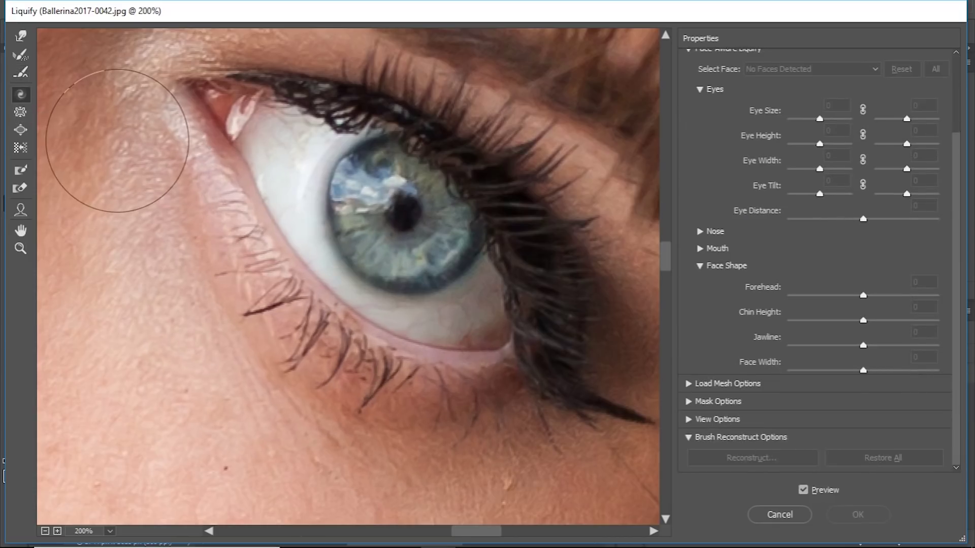
left_click_drag(170, 158, 351, 142)
left_click(367, 238)
left_click_drag(367, 238, 367, 237)
left_click(857, 460)
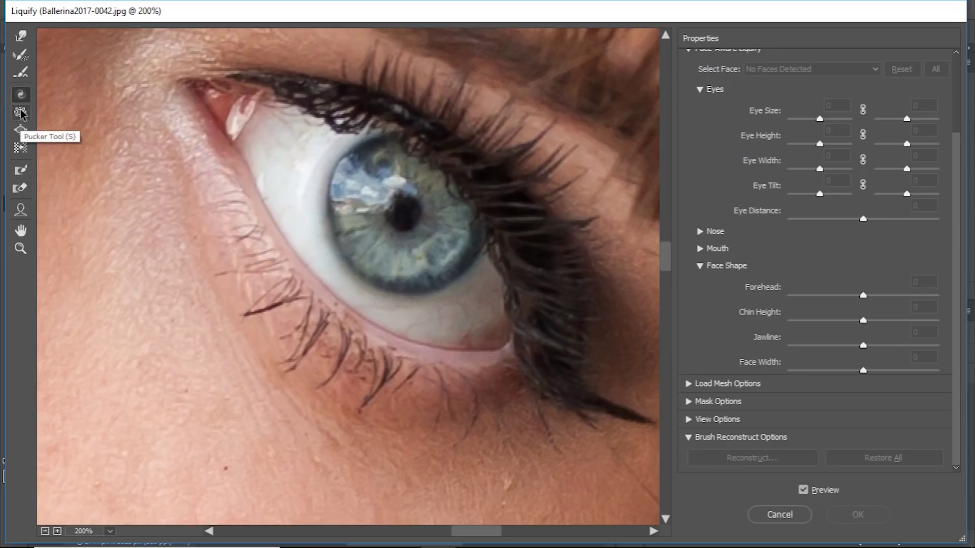
Shrink the nose with the Pucker tool at a rate of 27, density 50 and brush size of about 682.
scroll(305, 239, "down", 3)
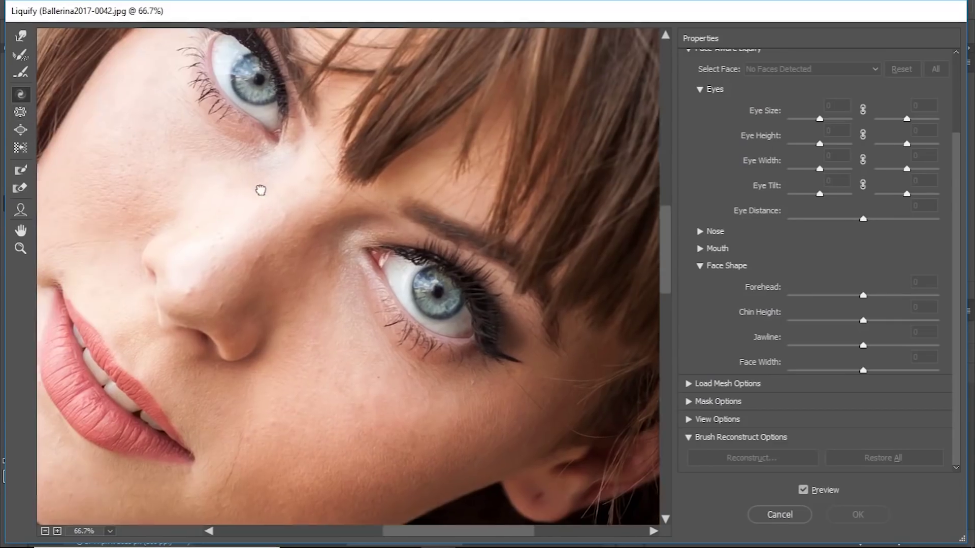
left_click(18, 110)
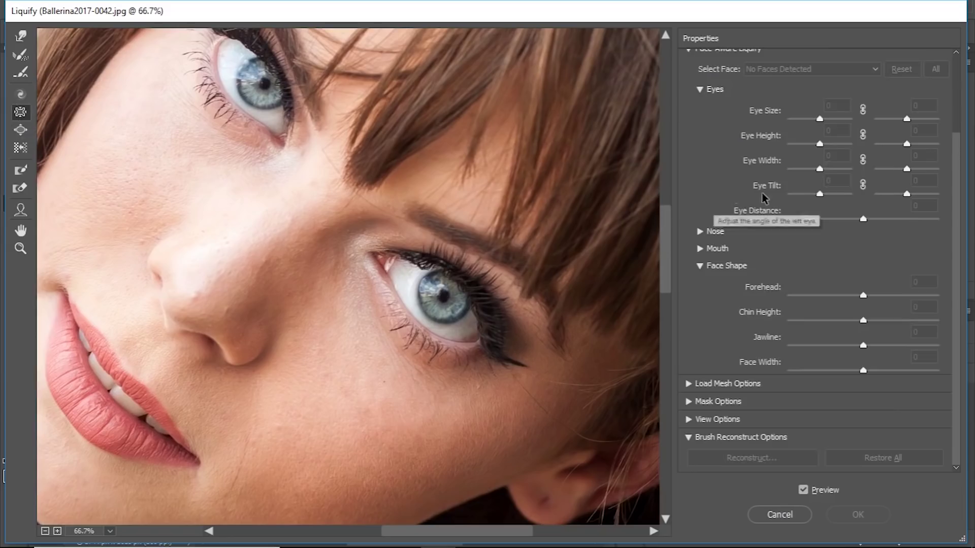
scroll(762, 197, "up", 3)
left_click_drag(883, 114, 886, 114)
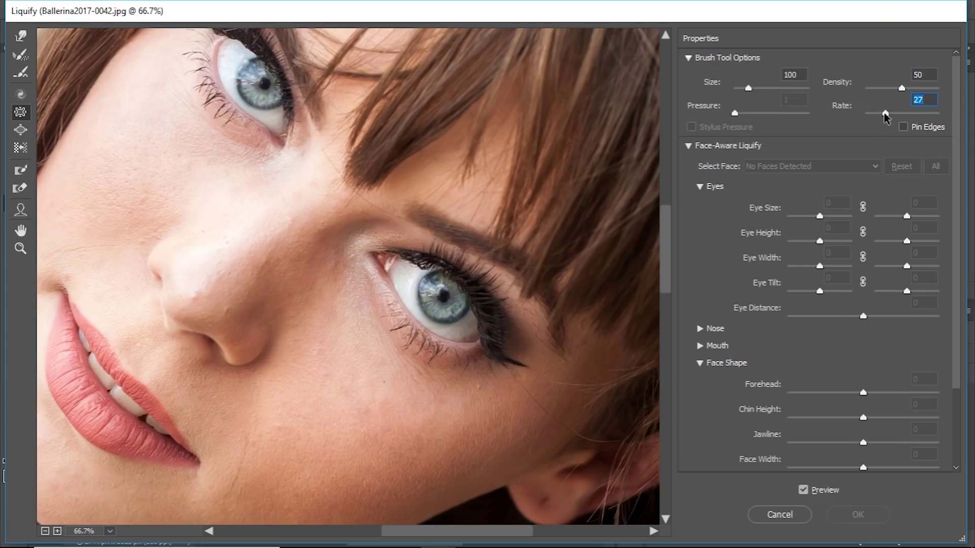
mouse_move(202, 274)
left_mouse_down()
mouse_move(311, 243)
mouse_move(331, 243)
mouse_move(330, 259)
mouse_move(345, 259)
left_mouse_up()
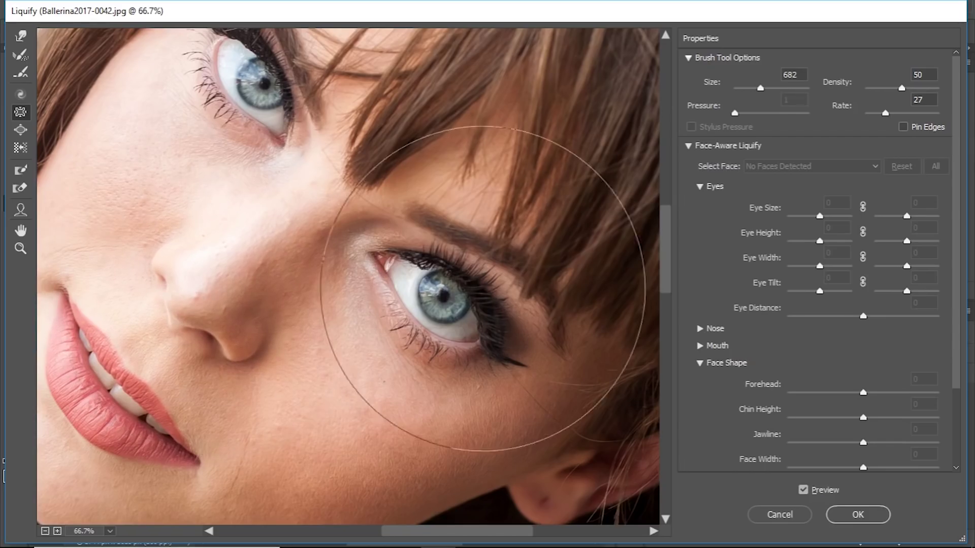
Compare the puckered nose with the original by toggling the preview off and on.
left_click_drag(956, 253, 955, 380)
left_click(803, 491)
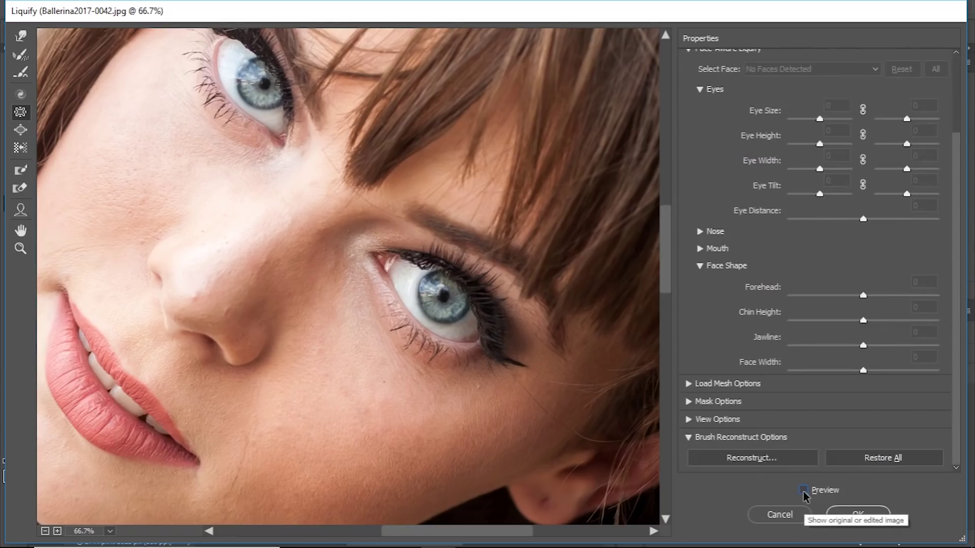
left_click(803, 491)
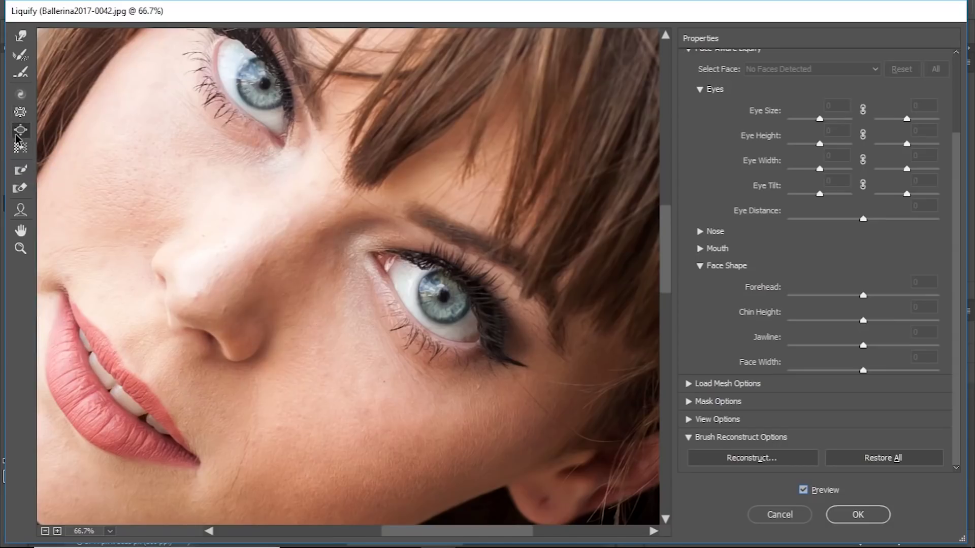
Try enlarging the nose with a resized Bloat tool brush, and undo it.
left_click(20, 130)
left_click_drag(196, 282, 319, 278)
left_click(206, 275)
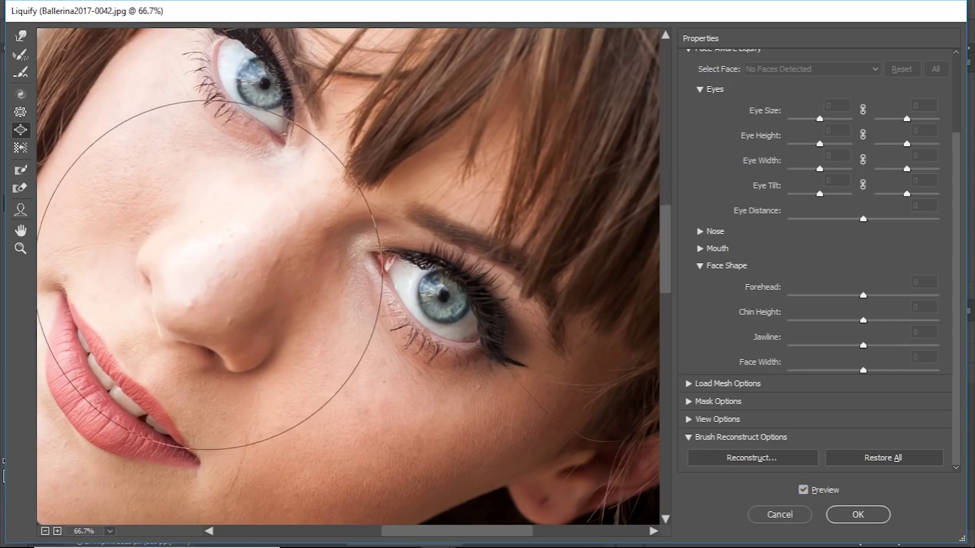
key("ctrl+z")
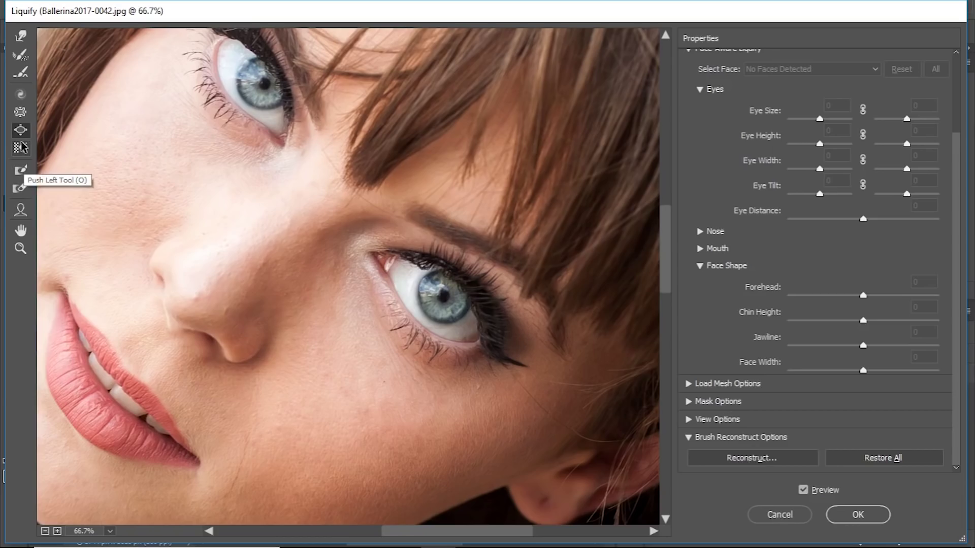
Try shifting the nose and its bridge with Push Left tool strokes, and undo them.
left_click(20, 147)
mouse_move(142, 257)
left_mouse_down()
mouse_move(233, 257)
mouse_move(211, 213)
mouse_move(279, 240)
left_mouse_up()
key("ctrl+z")
left_click_drag(213, 244, 309, 243)
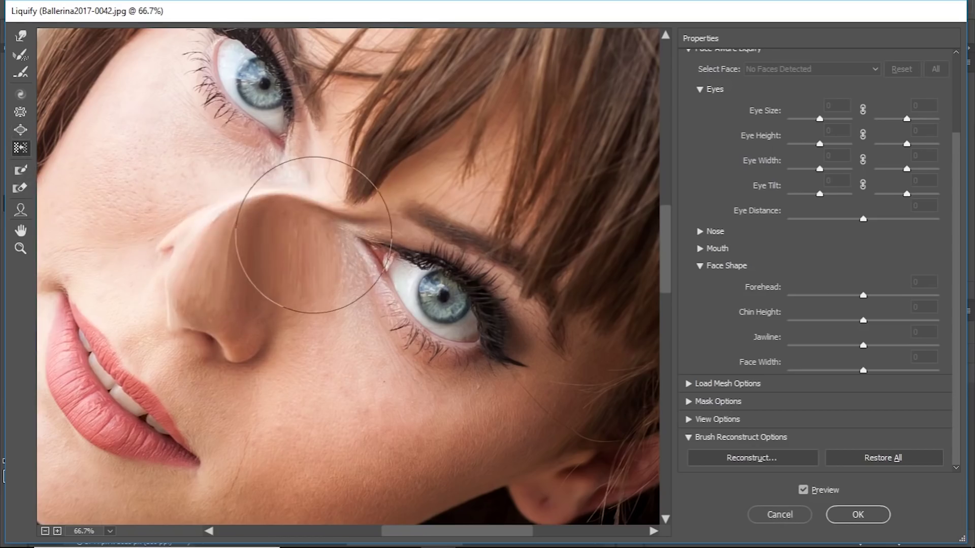
key("ctrl+alt+z")
Paint a freeze mask over the arm, outer hair and blue sleeve beside the face.
left_click(18, 171)
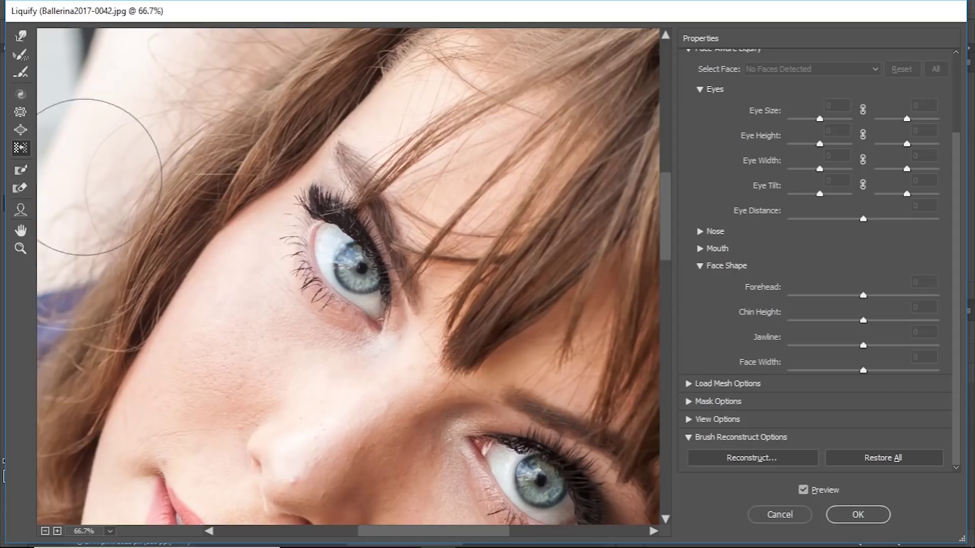
scroll(303, 245, "down", 2)
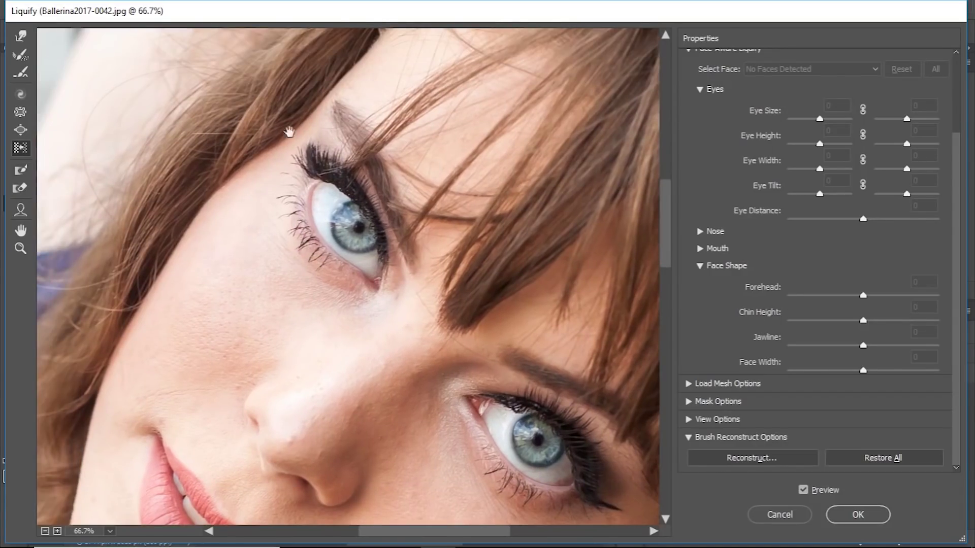
scroll(280, 216, "down", 2)
mouse_move(276, 190)
left_mouse_down()
mouse_move(311, 211)
mouse_move(370, 220)
mouse_move(394, 243)
left_mouse_up()
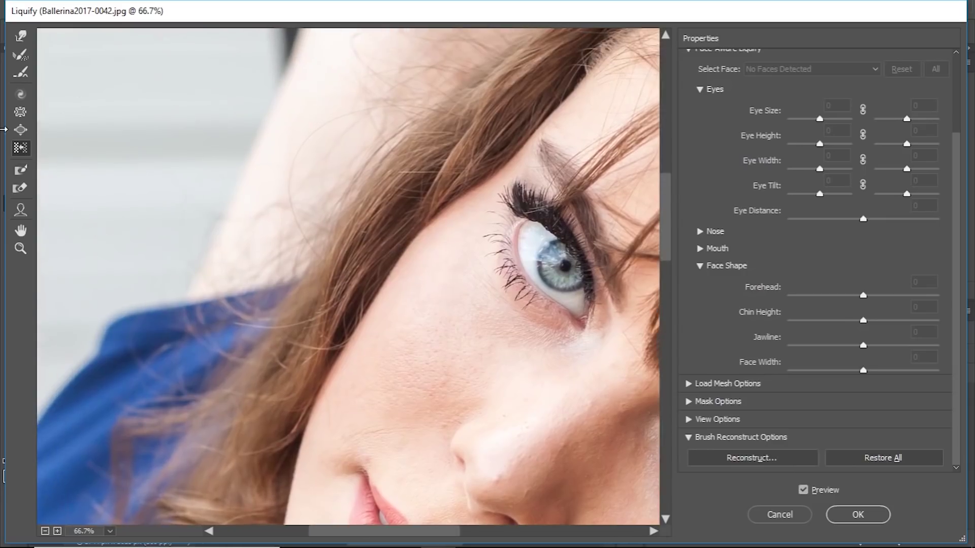
left_click_drag(408, 262, 401, 257)
key("ctrl+z")
mouse_move(386, 76)
left_mouse_down()
mouse_move(257, 342)
mouse_move(218, 251)
mouse_move(185, 387)
left_mouse_up()
mouse_move(231, 353)
left_mouse_down()
mouse_move(310, 215)
mouse_move(250, 349)
mouse_move(248, 387)
mouse_move(206, 253)
left_mouse_up()
mouse_move(304, 163)
left_mouse_down()
mouse_move(216, 292)
mouse_move(190, 369)
left_mouse_up()
mouse_move(352, 228)
left_mouse_down()
mouse_move(358, 173)
mouse_move(464, 129)
mouse_move(395, 120)
mouse_move(354, 193)
left_mouse_up()
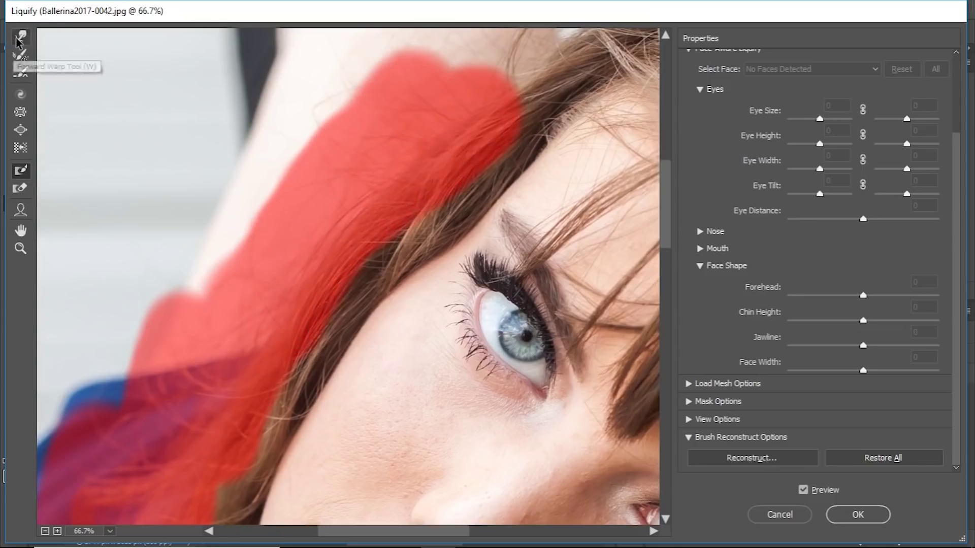
Enlarge the Forward Warp brush and push the unfrozen hair along the face edge inward over the temple and cheek.
left_click_drag(345, 273, 282, 170)
key("bracketright")
key("bracketright")
key("bracketright")
key("bracketright")
key("bracketright")
key("bracketright")
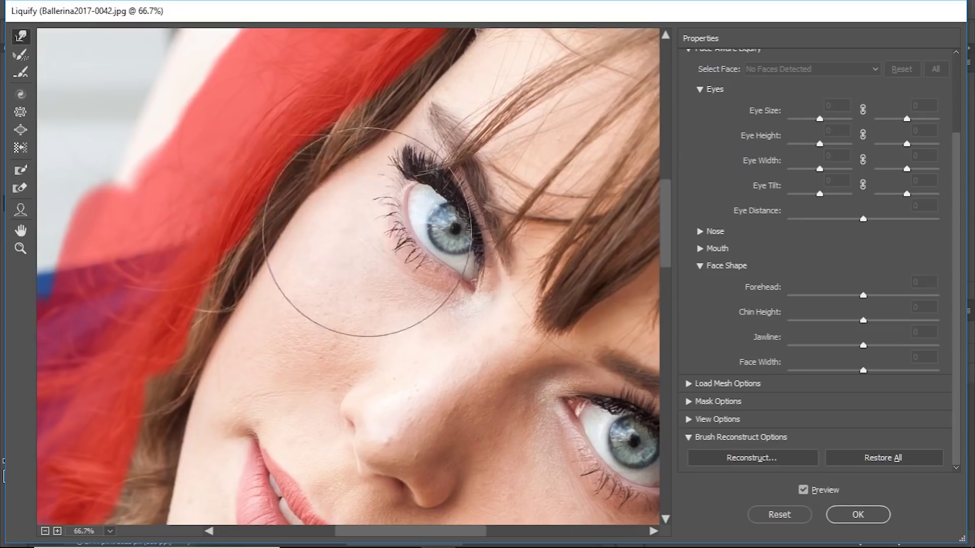
left_click_drag(285, 229, 380, 283)
mouse_move(273, 329)
left_mouse_down()
mouse_move(411, 316)
mouse_move(381, 298)
mouse_move(348, 326)
mouse_move(381, 432)
mouse_move(364, 372)
left_mouse_up()
mouse_move(432, 242)
left_mouse_down()
mouse_move(328, 396)
mouse_move(481, 258)
left_mouse_up()
mouse_move(448, 208)
left_mouse_down()
mouse_move(448, 233)
mouse_move(589, 204)
mouse_move(520, 269)
left_mouse_up()
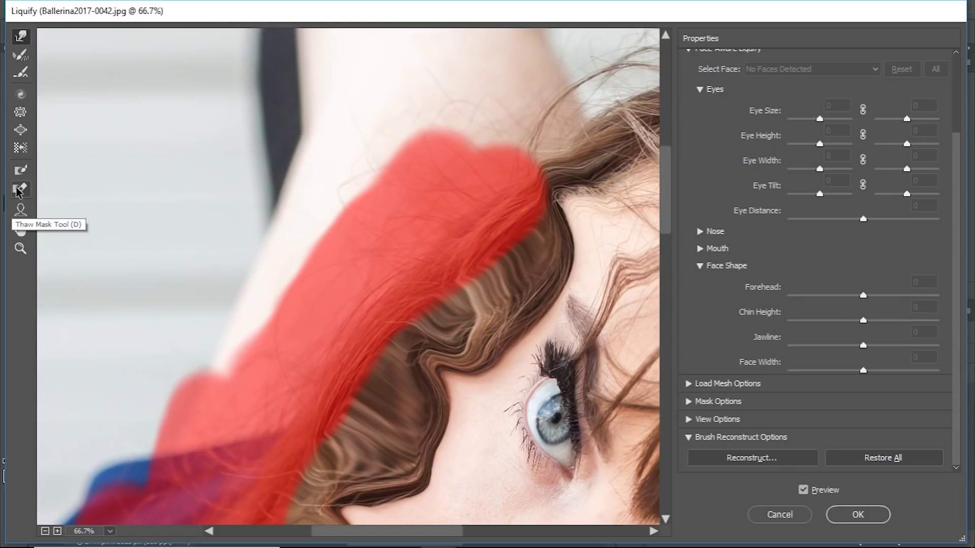
Erase the upper part of the freeze mask over the arm and hair with the Thaw Mask tool.
mouse_move(406, 191)
left_mouse_down()
mouse_move(392, 196)
mouse_move(413, 206)
mouse_move(335, 241)
mouse_move(452, 148)
left_mouse_up()
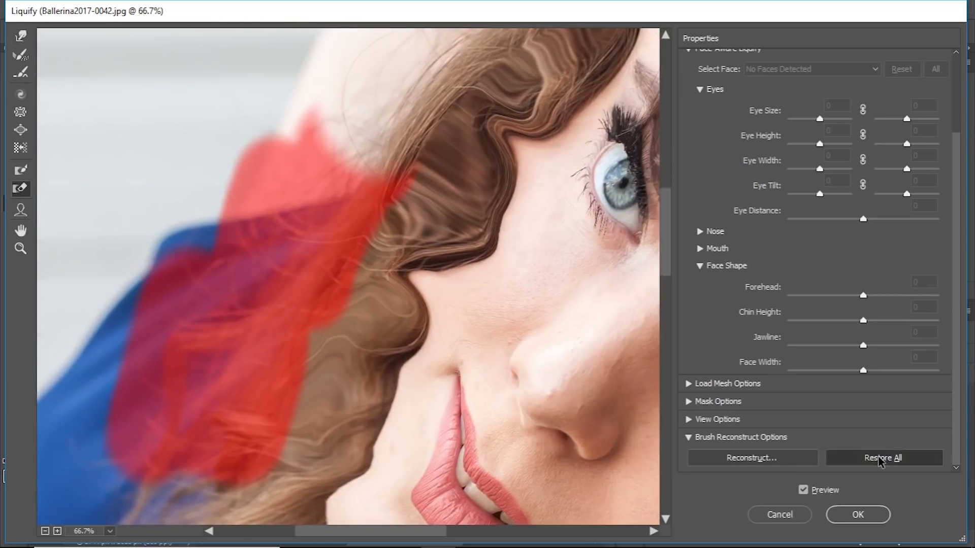
Restore the portrait to its original state, discarding every distortion and the remaining freeze mask.
left_click(880, 458)
mouse_move(446, 359)
left_mouse_down()
mouse_move(277, 281)
mouse_move(313, 164)
mouse_move(343, 181)
mouse_move(217, 376)
mouse_move(179, 414)
mouse_move(190, 278)
mouse_move(322, 335)
mouse_move(359, 282)
left_mouse_up()
scroll(416, 283, "right", 5)
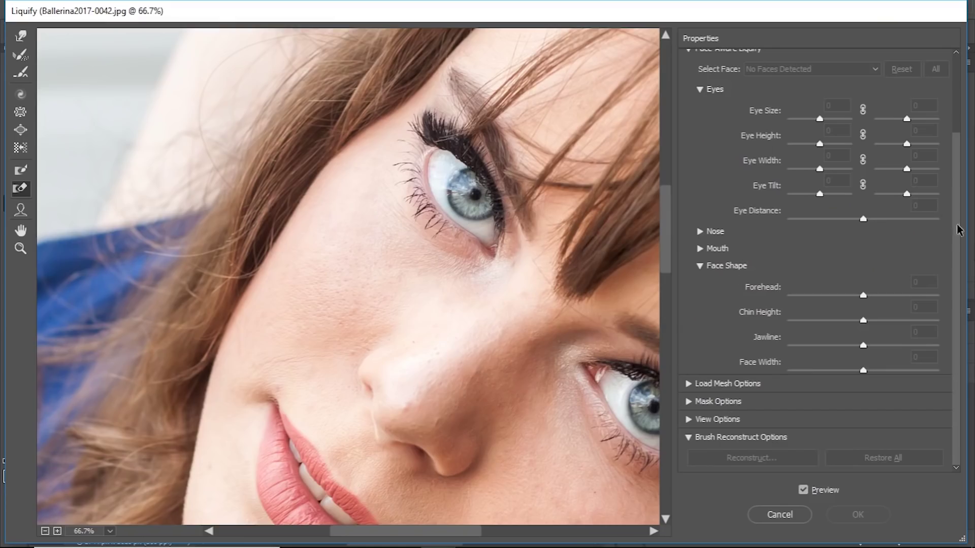
Try the Face tool on the whole face and dismiss the notice.
scroll(812, 203, "up", 3)
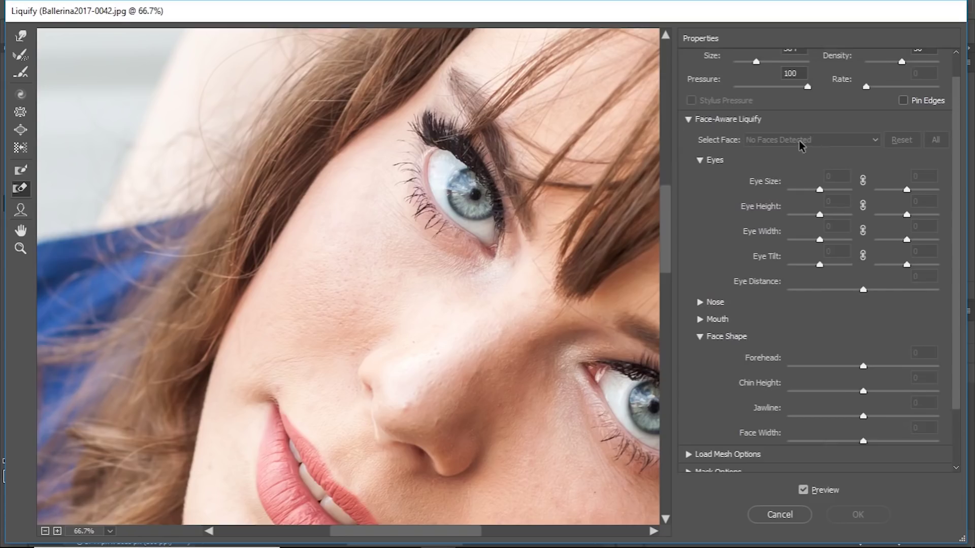
key("ctrl+minus")
key("ctrl+minus")
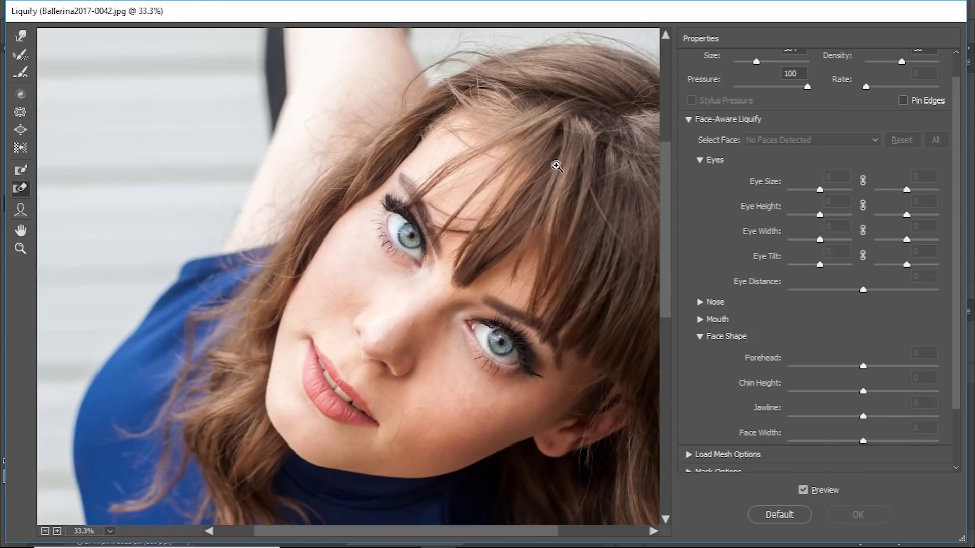
left_click(22, 211)
left_click(587, 244)
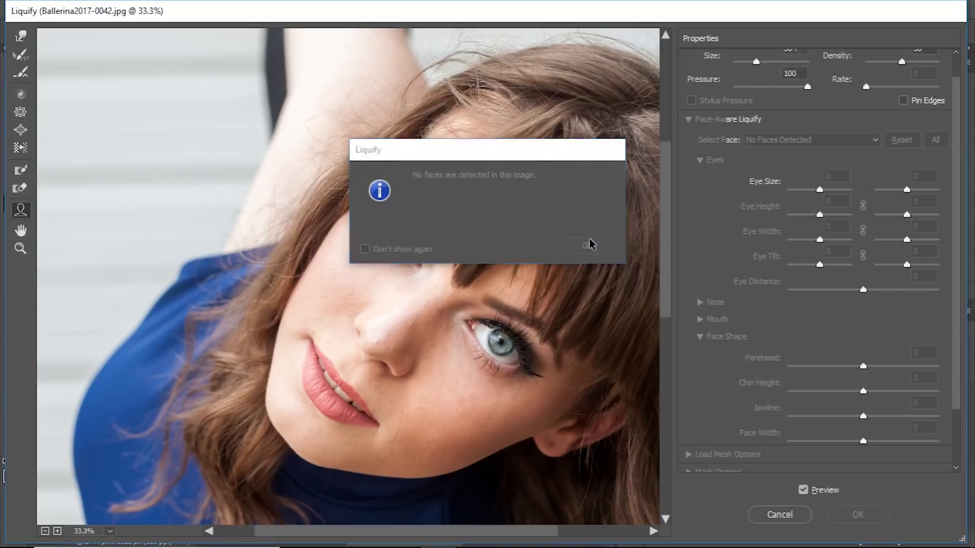
left_click_drag(462, 237, 397, 219)
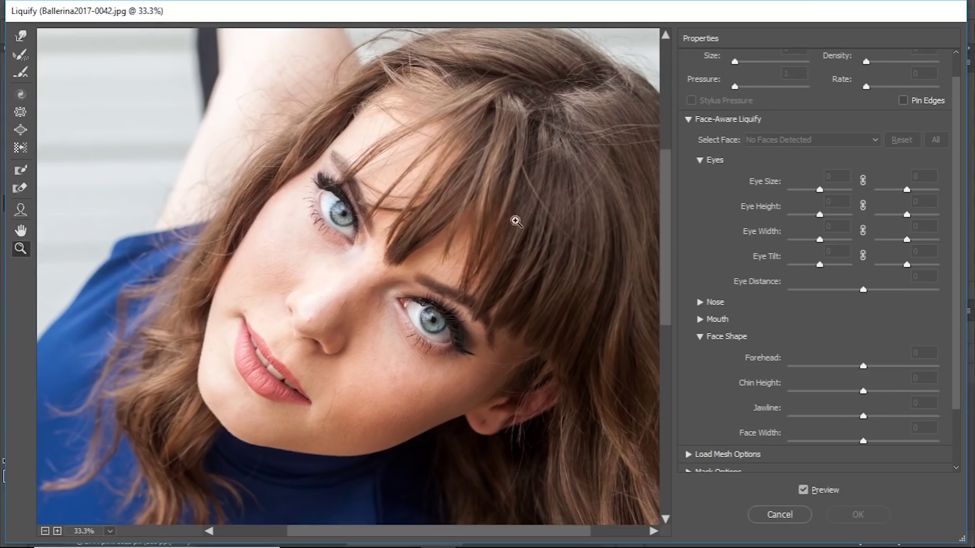
Switch to the Forward Warp tool, lower its density and set its pressure to 19 for subtle work around the eyes.
left_click_drag(519, 391, 519, 390)
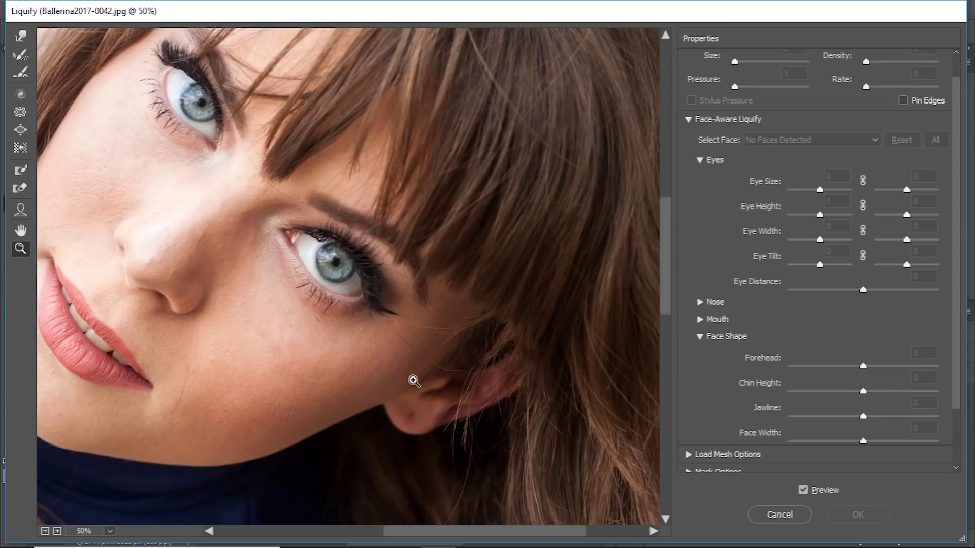
scroll(413, 380, "up", 2)
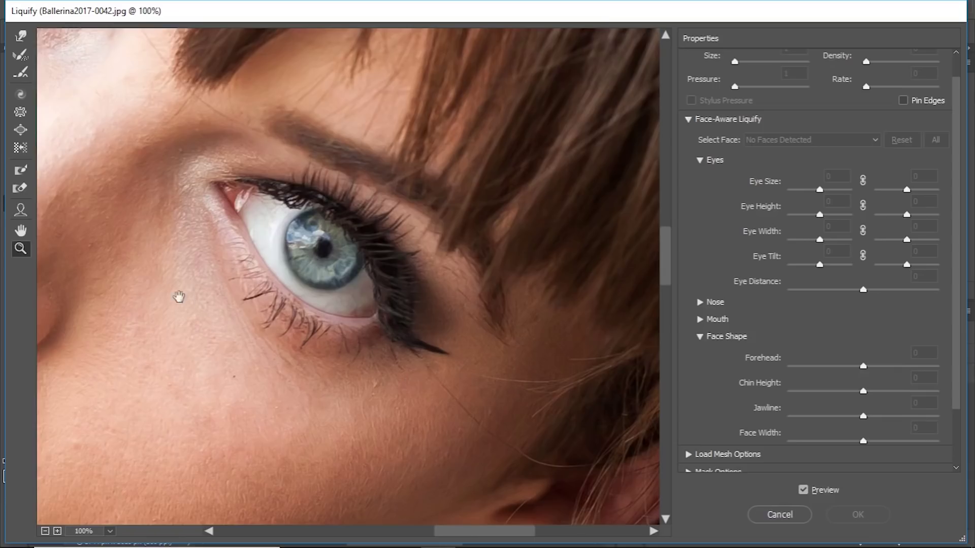
left_click_drag(185, 299, 409, 544)
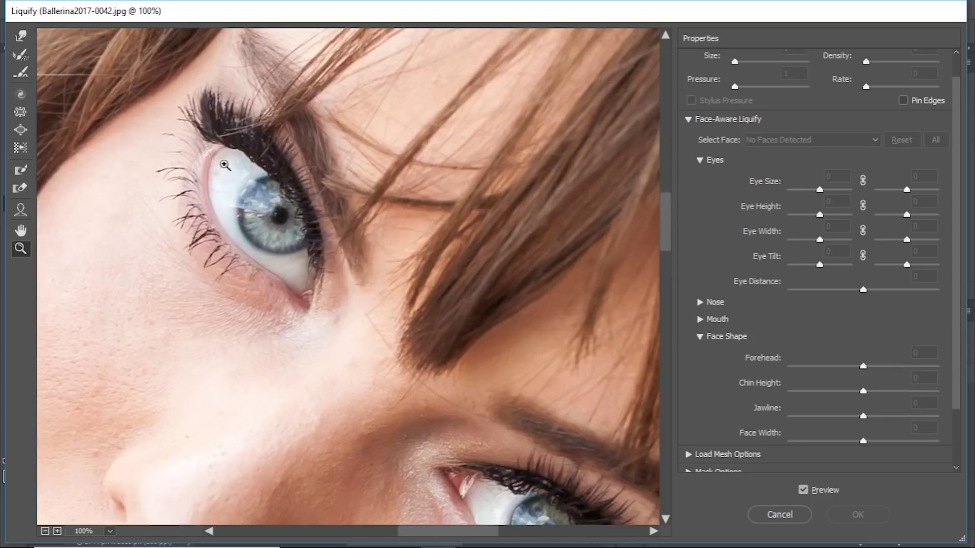
left_click(25, 38)
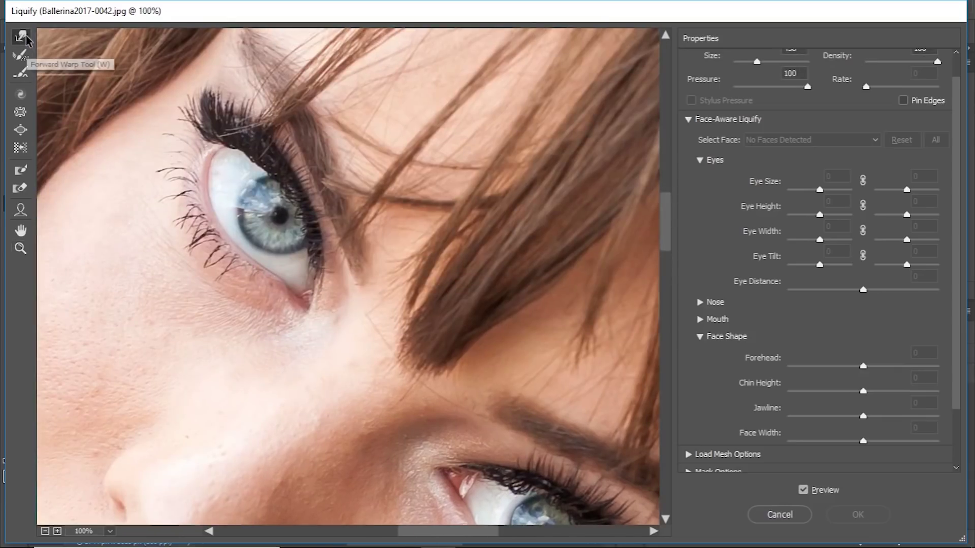
left_click_drag(489, 191, 456, 230)
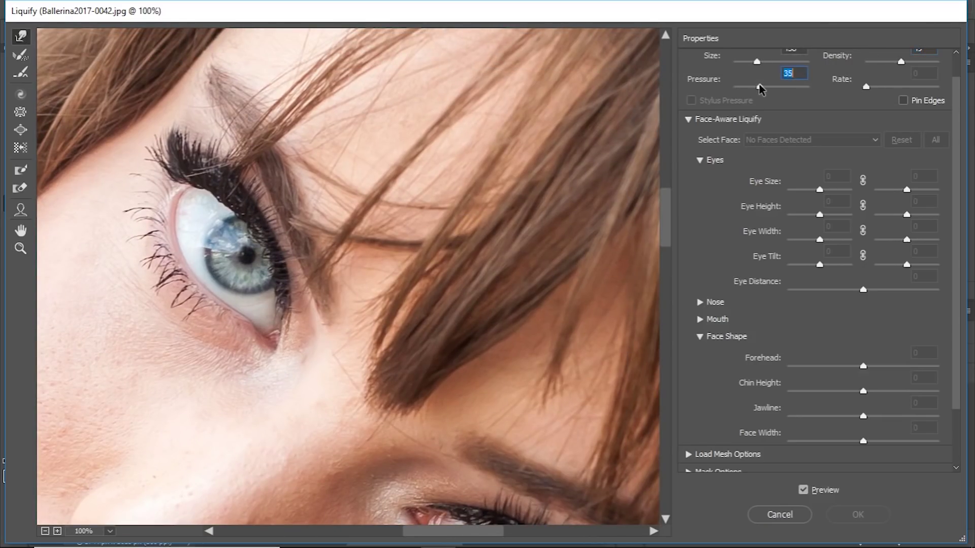
left_click_drag(492, 273, 394, 130)
scroll(375, 261, "up", 2)
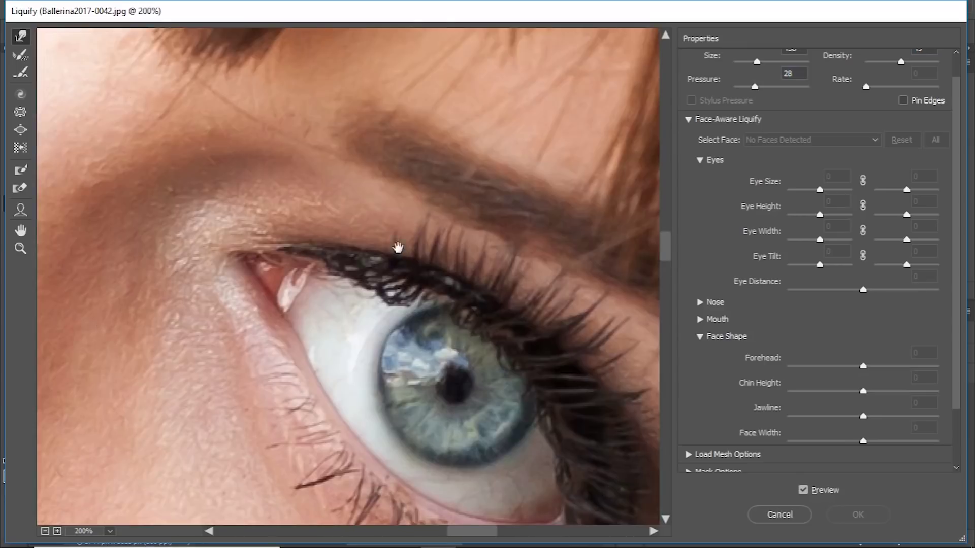
left_click_drag(398, 254, 305, 130)
mouse_move(380, 348)
left_mouse_down()
mouse_move(292, 348)
mouse_move(289, 280)
mouse_move(344, 349)
mouse_move(316, 282)
left_mouse_up()
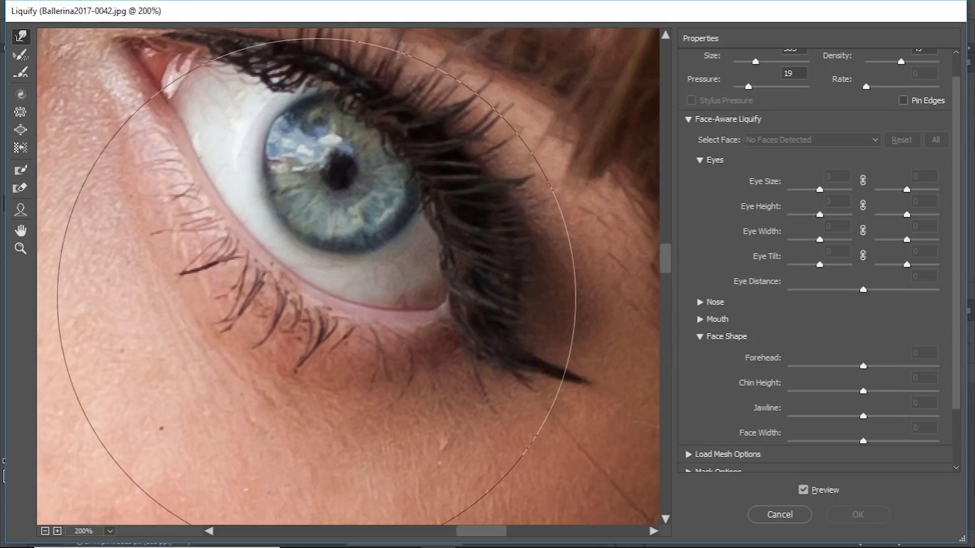
key("ctrl+minus")
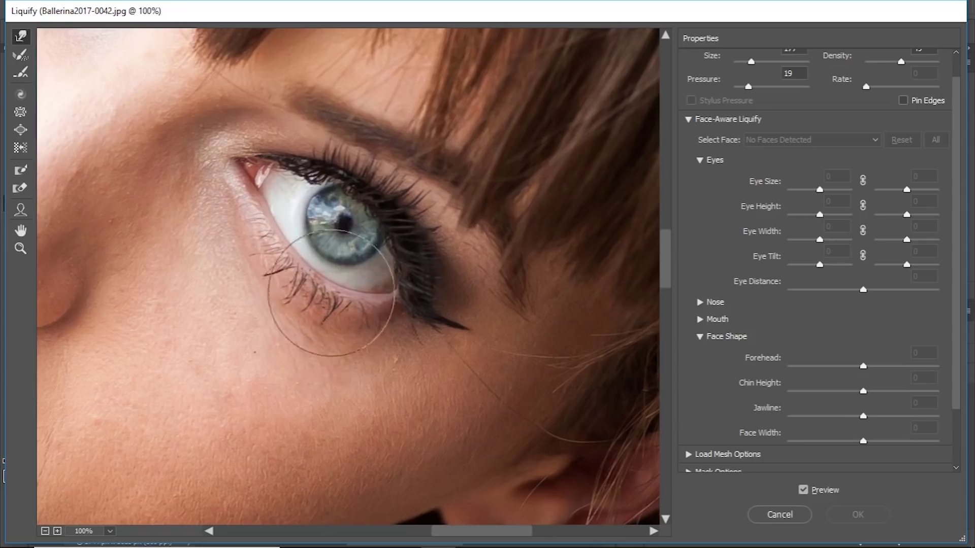
Reduce the Forward Warp pressure to 13 and nudge the lower lid of the eye nearest the ear slightly upward.
mouse_move(308, 293)
left_mouse_down()
mouse_move(322, 305)
mouse_move(355, 303)
left_mouse_up()
left_click_drag(350, 343, 338, 340)
key("ctrl+plus")
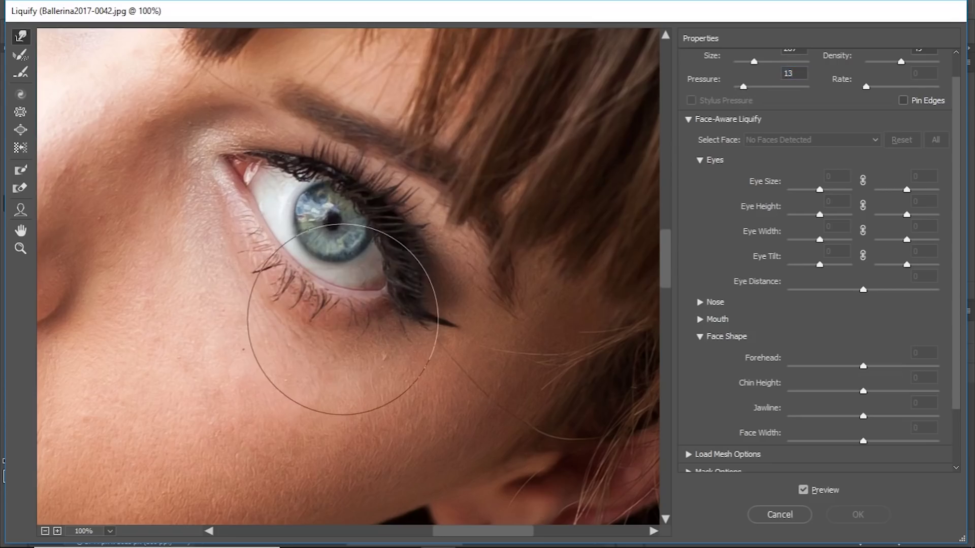
right_click(325, 325, "alt")
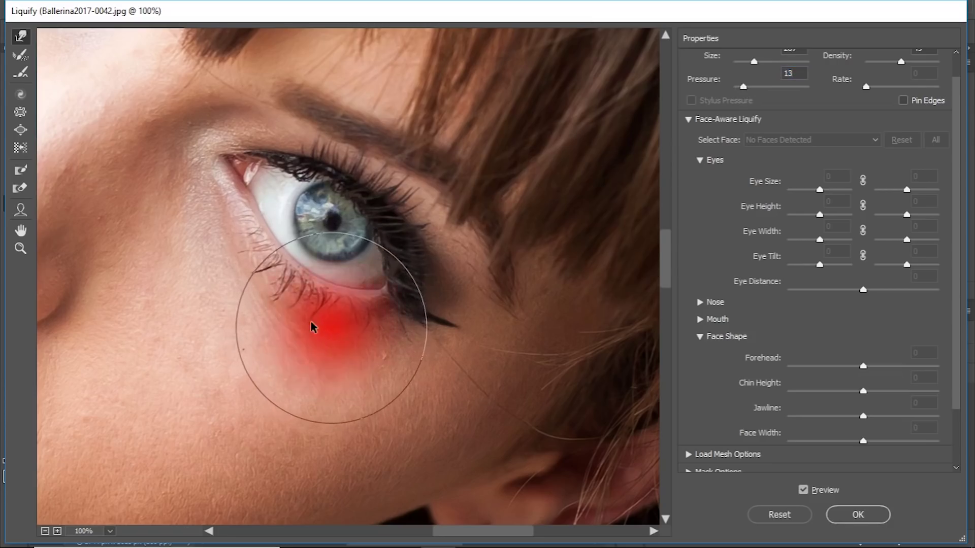
right_click(327, 321, "alt")
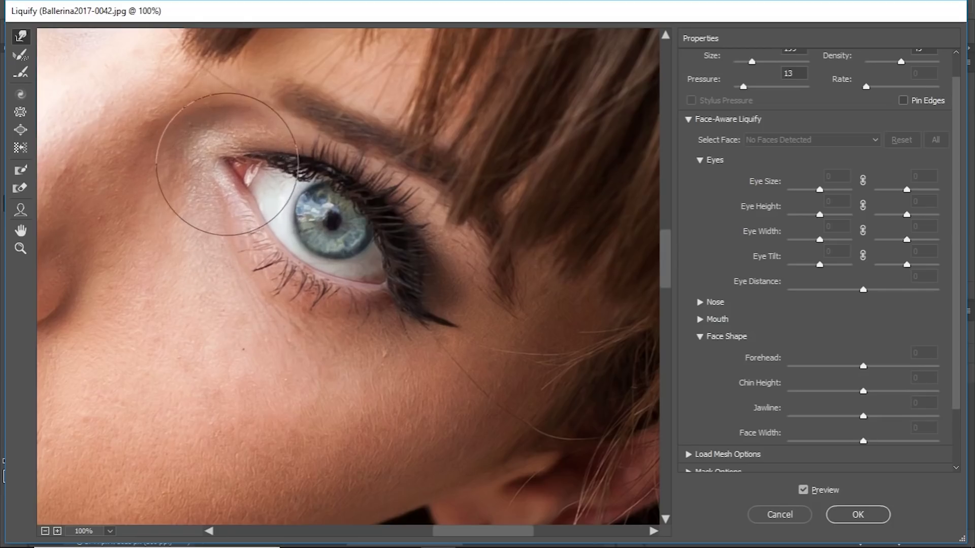
Push the lower lid of the other eye gently toward the iris and reduce the warp brush size.
left_click_drag(165, 183, 322, 275)
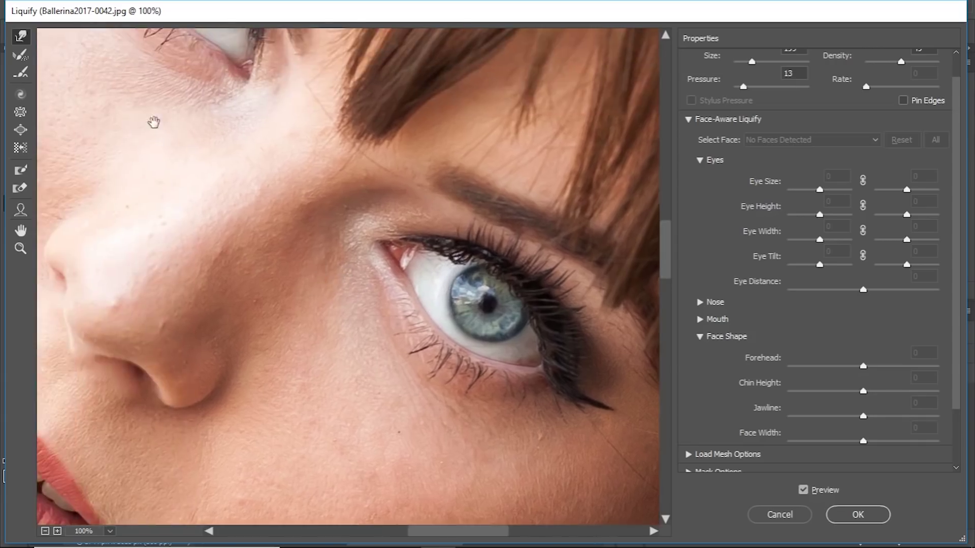
left_click_drag(163, 131, 217, 253)
left_click_drag(190, 146, 188, 229)
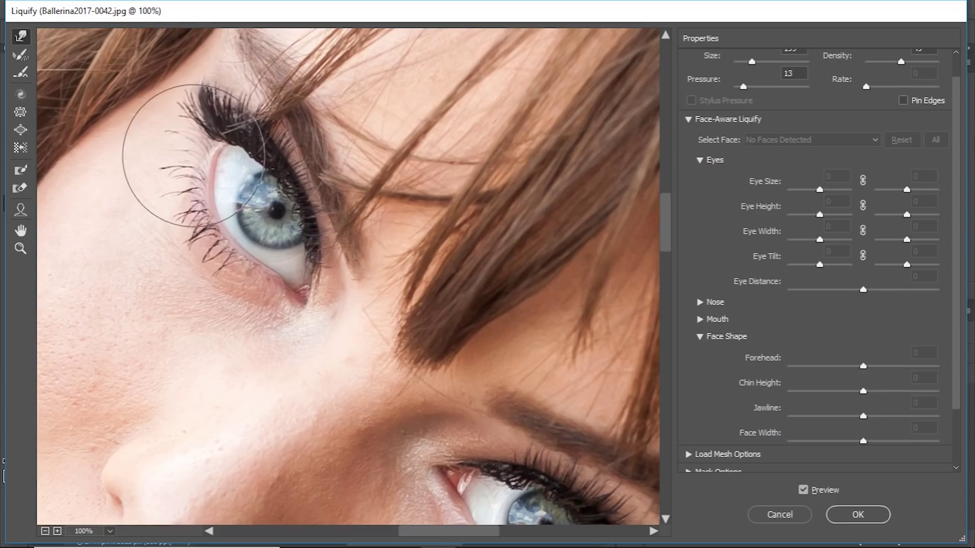
key("bracketleft")
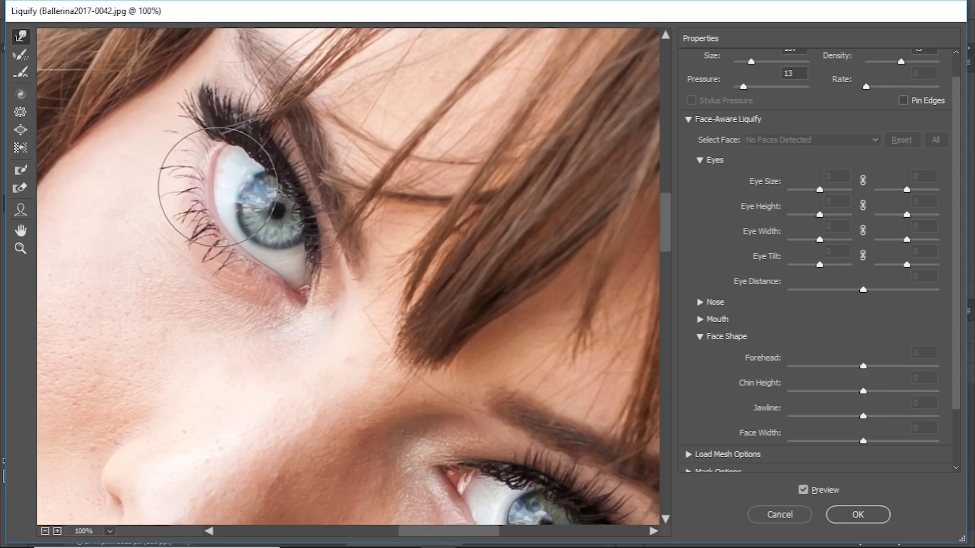
right_click(210, 188, "alt")
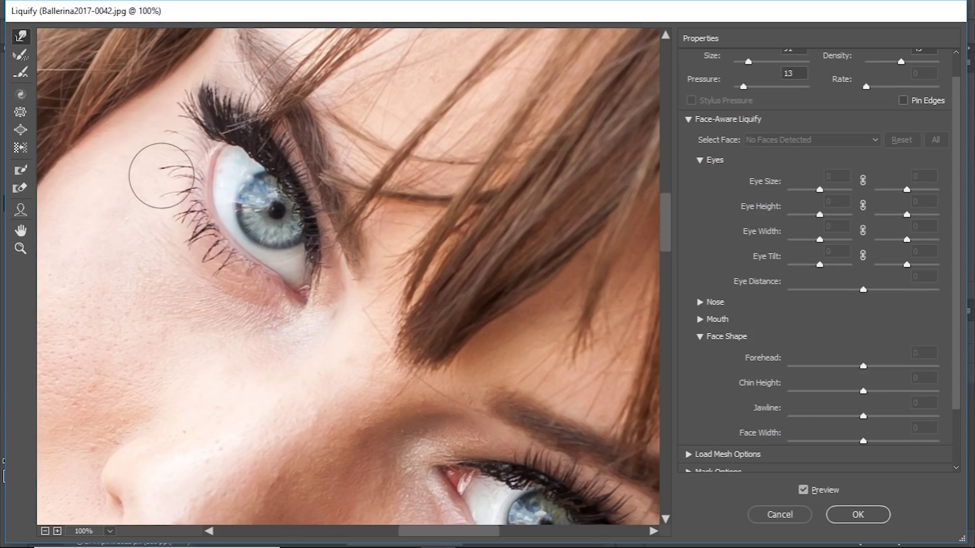
Refine the outer part of that eye's lower lid close up with short, small-brush warp strokes toward the eyeball.
key("ctrl+plus")
key("ctrl+plus")
left_click_drag(161, 176, 452, 445)
right_click(264, 276, "alt")
right_click(250, 254, "alt")
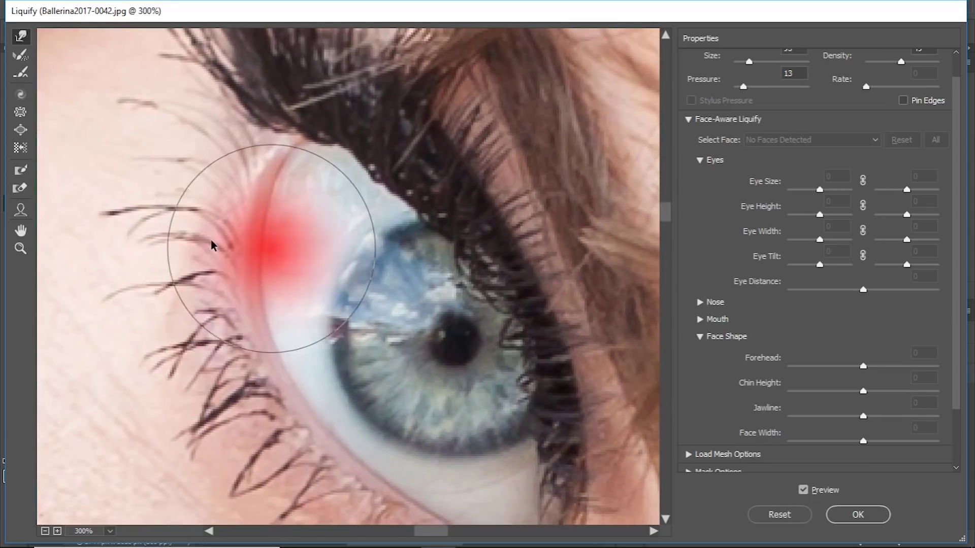
left_click_drag(252, 251, 268, 239)
right_click(206, 293, "alt")
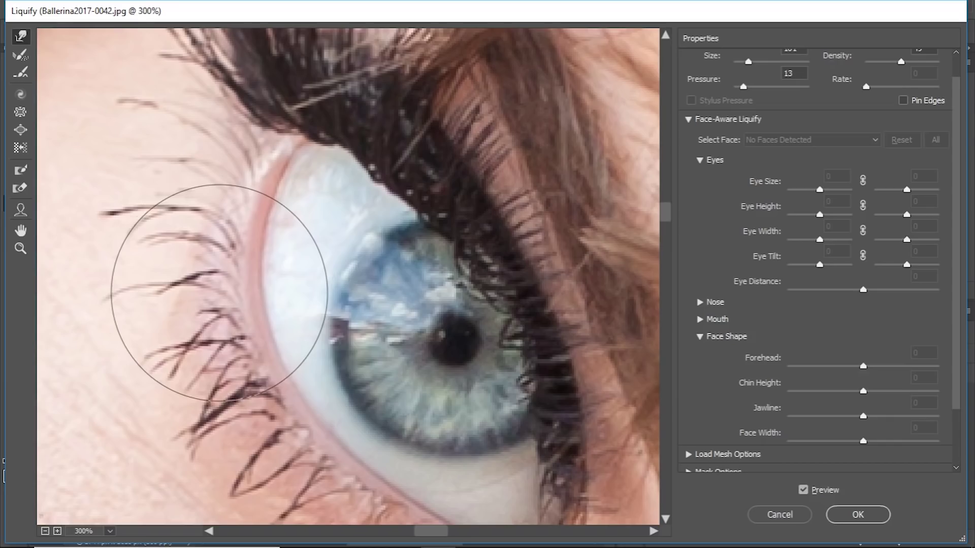
Frame both eyes and toggle the preview repeatedly to compare the original with the warped lower lids.
key("ctrl+minus")
key("ctrl+minus")
key("ctrl+minus")
left_click_drag(554, 400, 458, 301)
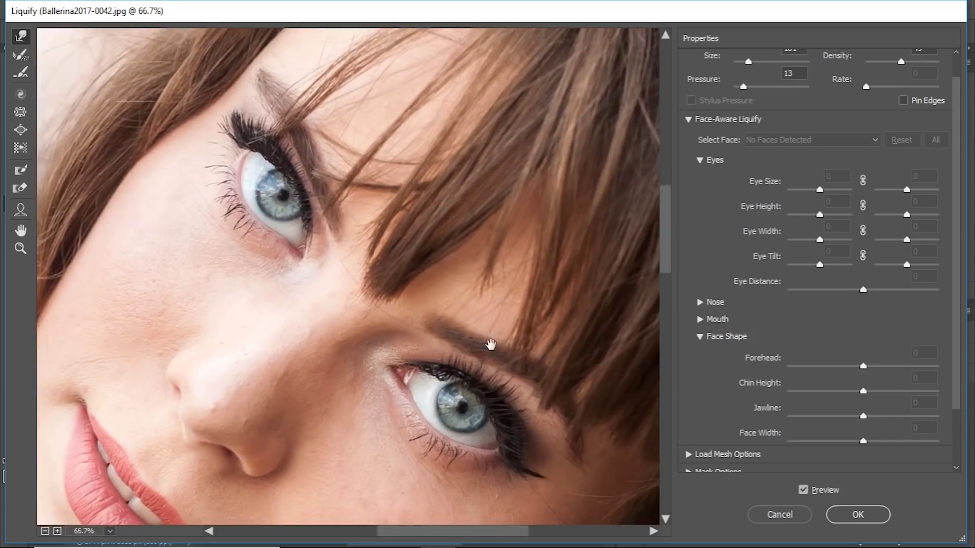
left_click_drag(491, 337, 482, 334)
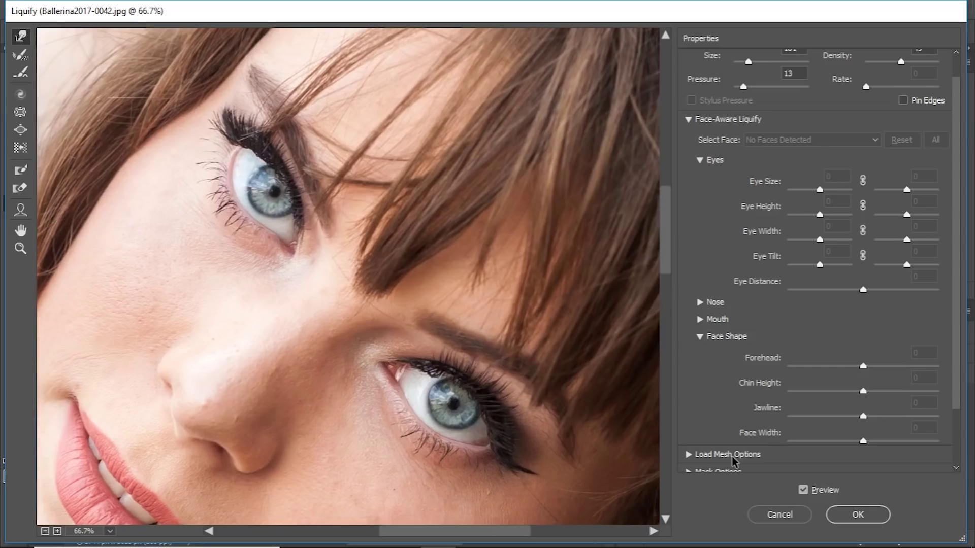
left_click(803, 490)
left_click(803, 490)
left_click(803, 490)
left_click(803, 489)
left_click(804, 493)
left_click(804, 493)
left_click(804, 493)
left_click(804, 493)
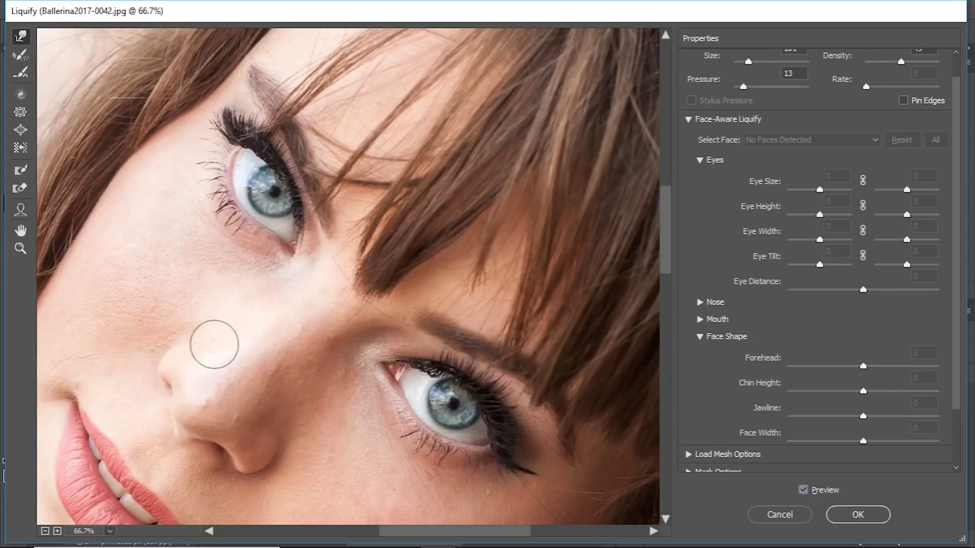
left_click(803, 489)
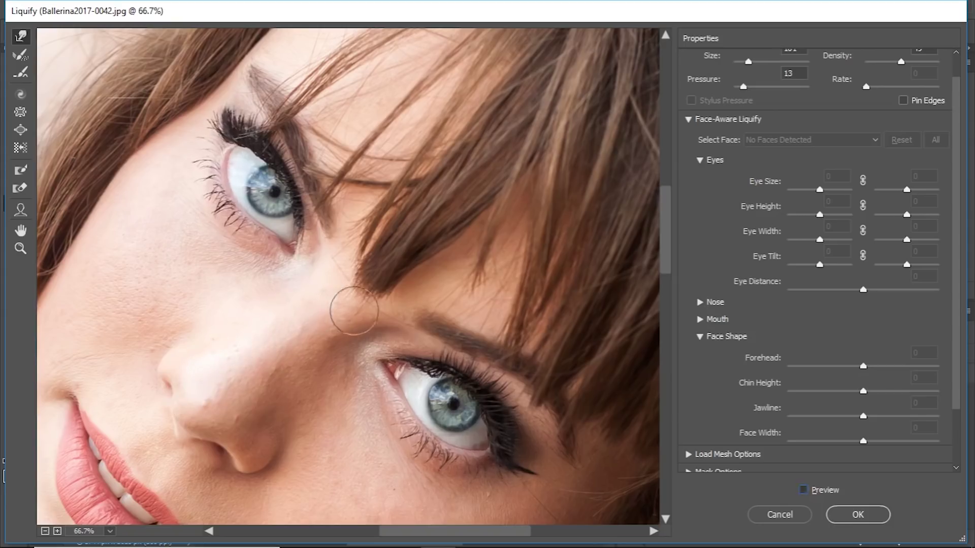
left_click(803, 490)
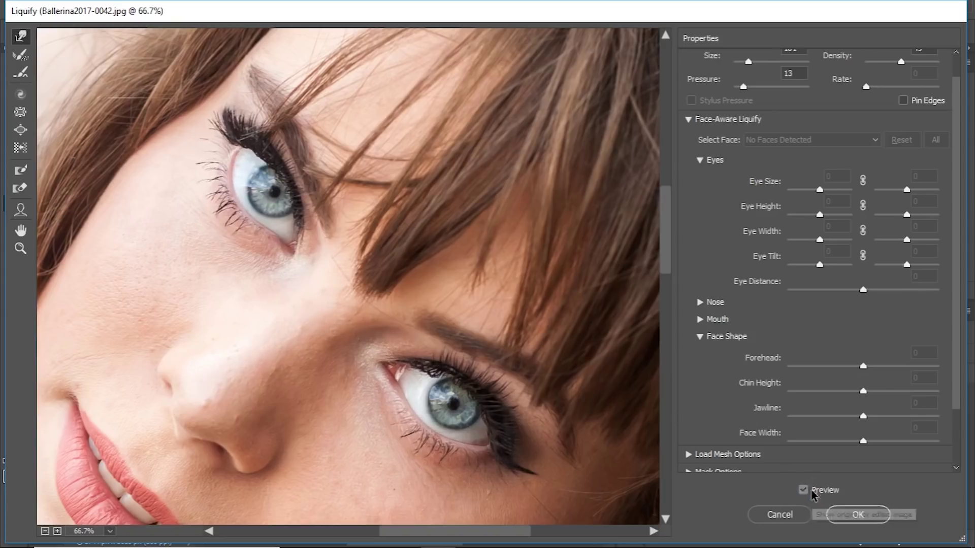
key("p")
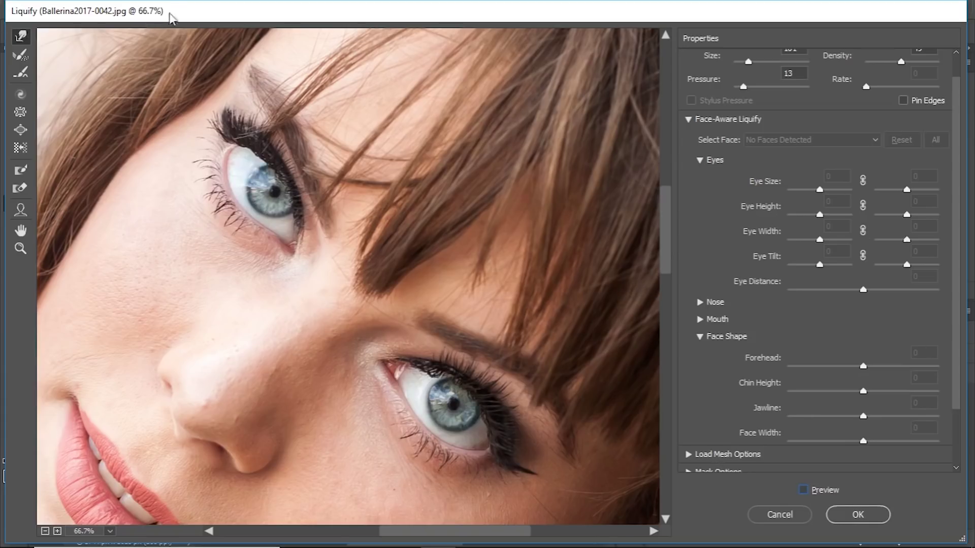
left_click(708, 52)
left_click(803, 490)
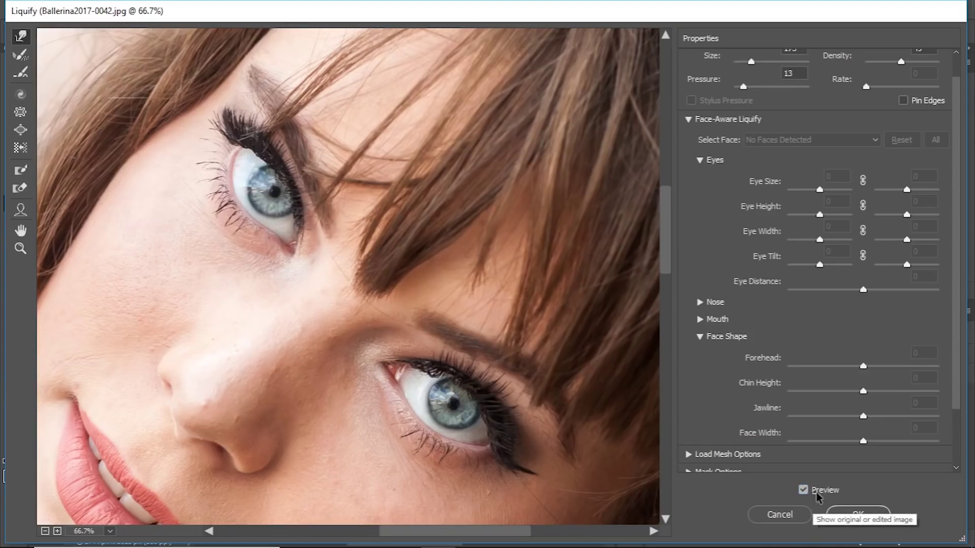
left_click(803, 491)
left_click(803, 490)
left_click(803, 490)
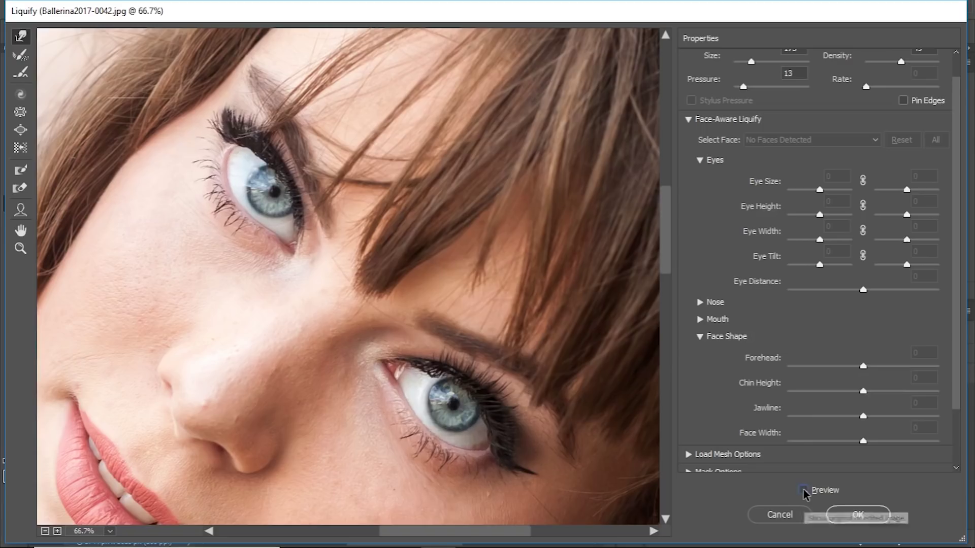
left_click(803, 490)
key("p")
key("p")
key("p")
key("p")
key("p")
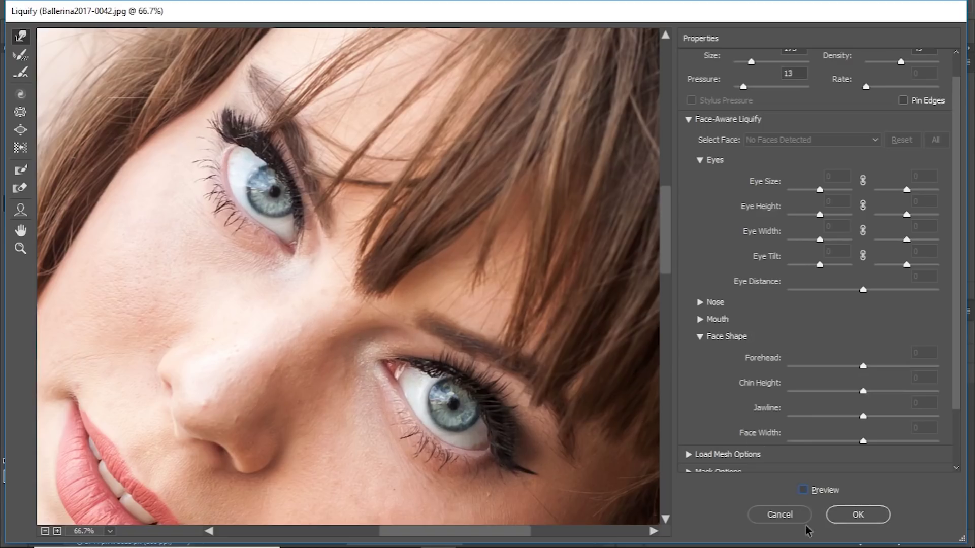
left_click(804, 490)
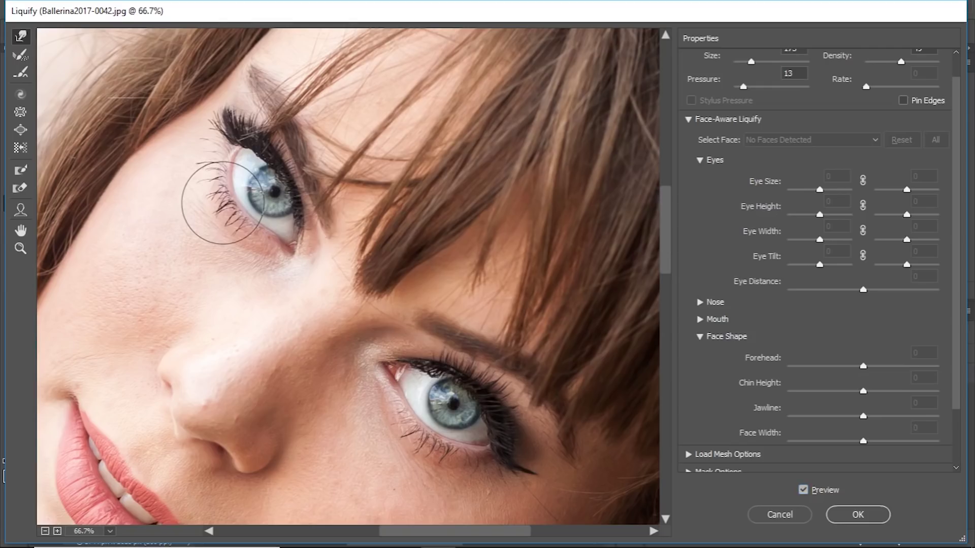
Shrink the warp brush and smooth the upper lip's contour with gentle Forward Warp strokes toward the teeth.
mouse_move(259, 406)
left_mouse_down()
mouse_move(407, 285)
mouse_move(352, 281)
left_mouse_up()
key("ctrl+equal")
key("ctrl+equal")
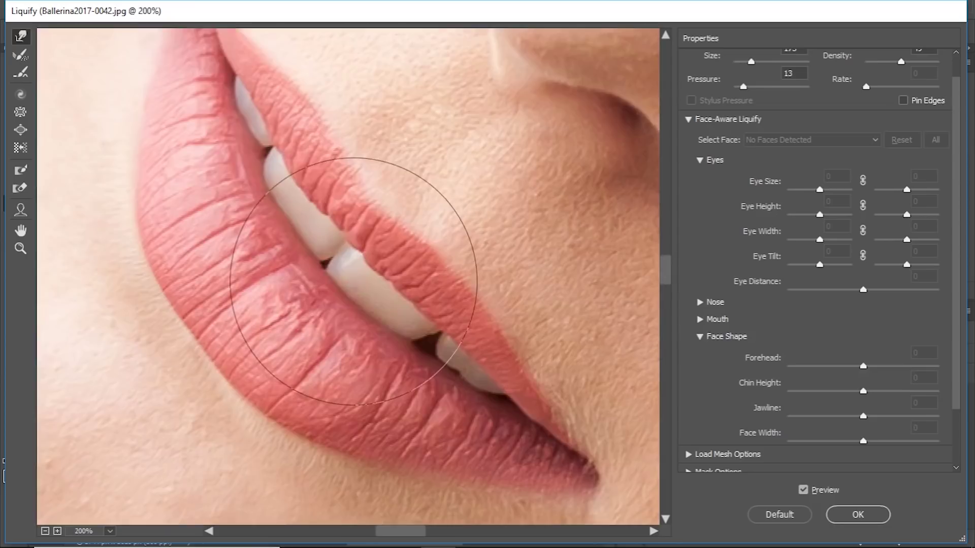
key("bracketleft")
key("bracketleft")
key("bracketleft")
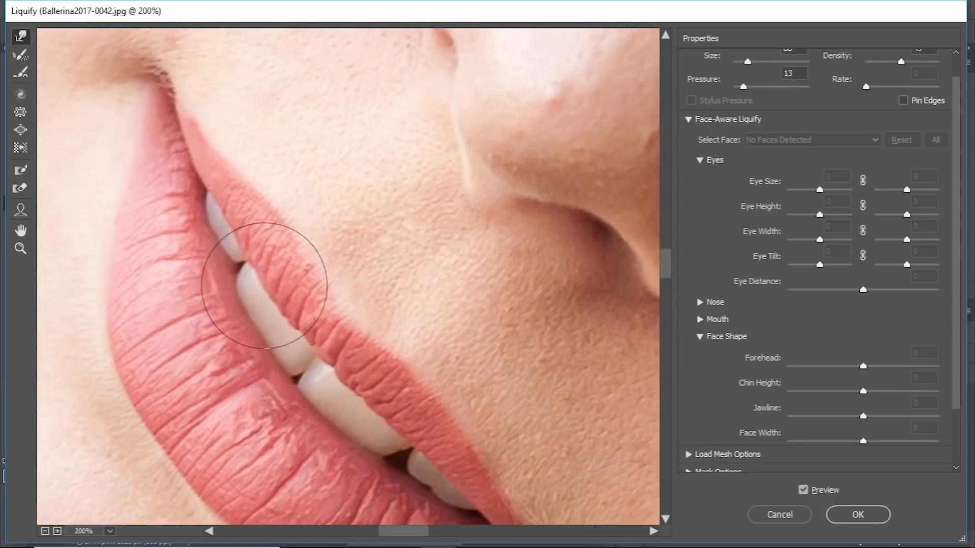
scroll(337, 244, "down", 3)
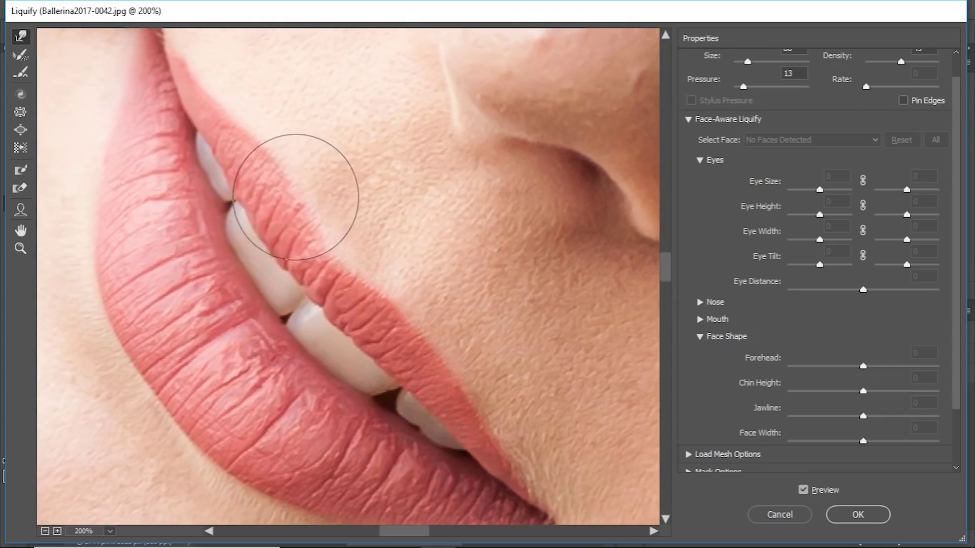
mouse_move(337, 185)
left_mouse_down()
mouse_move(271, 227)
mouse_move(241, 230)
left_mouse_up()
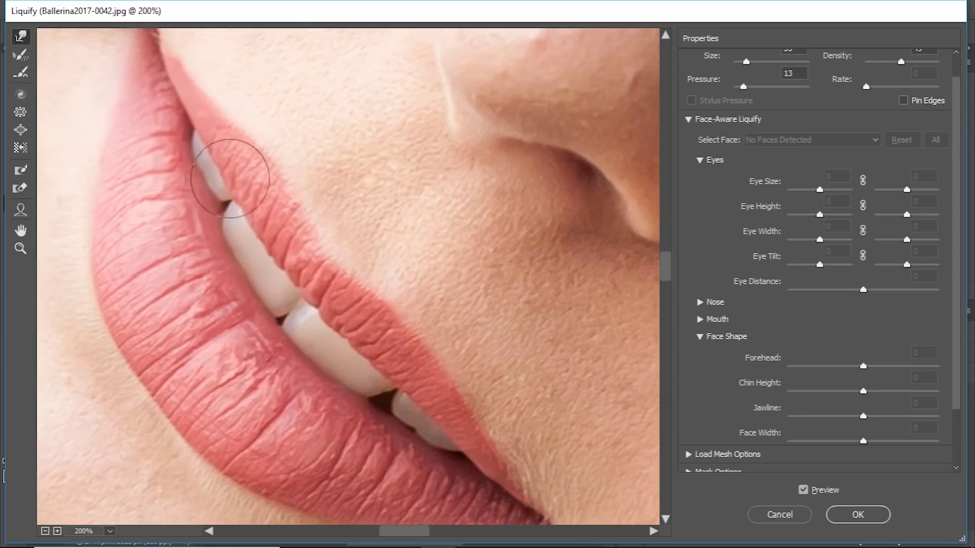
left_click_drag(407, 300, 341, 245)
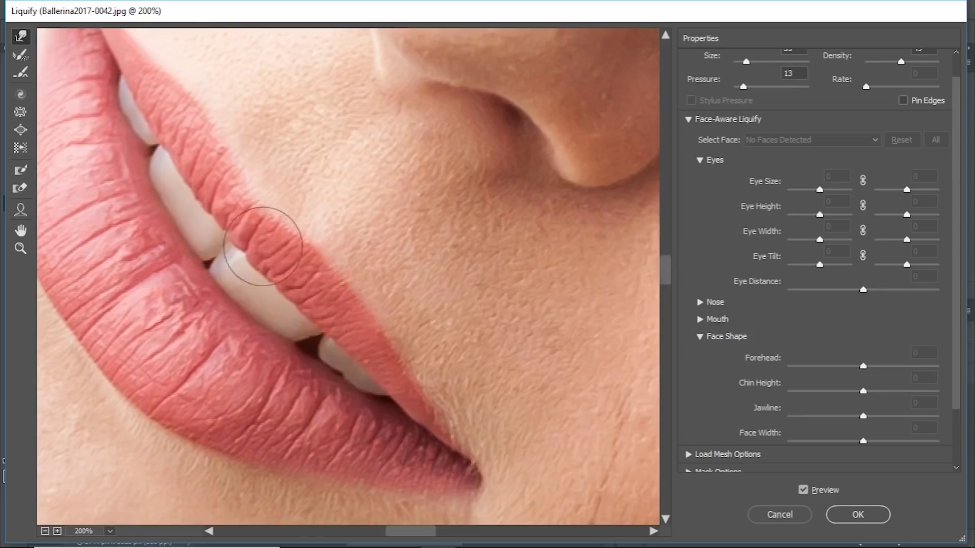
scroll(282, 277, "down", 3)
scroll(285, 278, "up", 1)
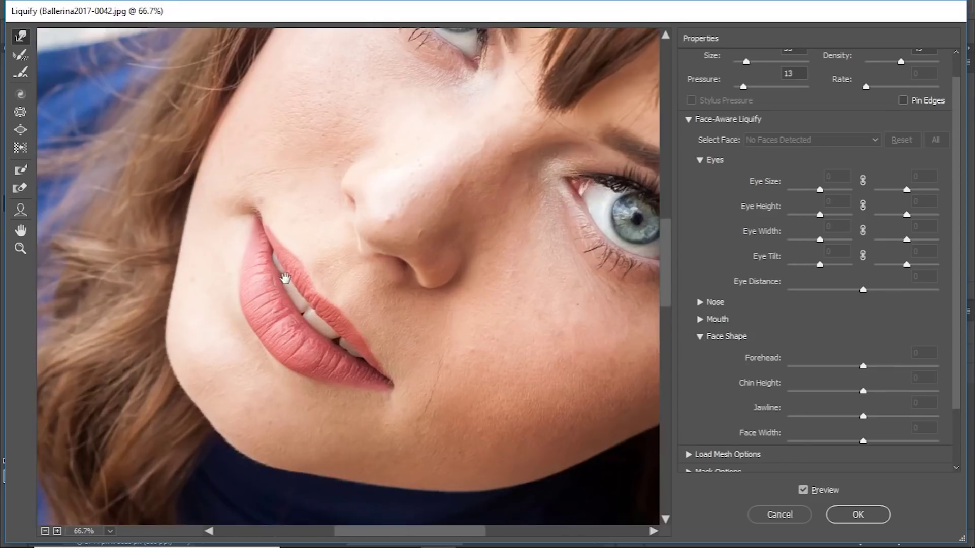
Enlarge the warp brush to nose size and nudge the nose slightly with Forward Warp.
mouse_move(582, 211)
left_mouse_down()
mouse_move(483, 206)
mouse_move(376, 327)
left_mouse_up()
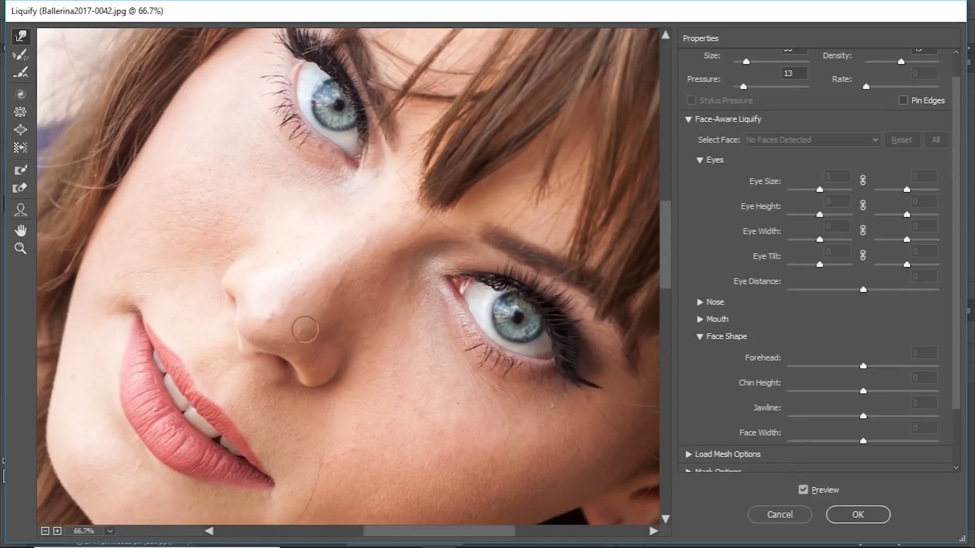
right_click(273, 294, "alt")
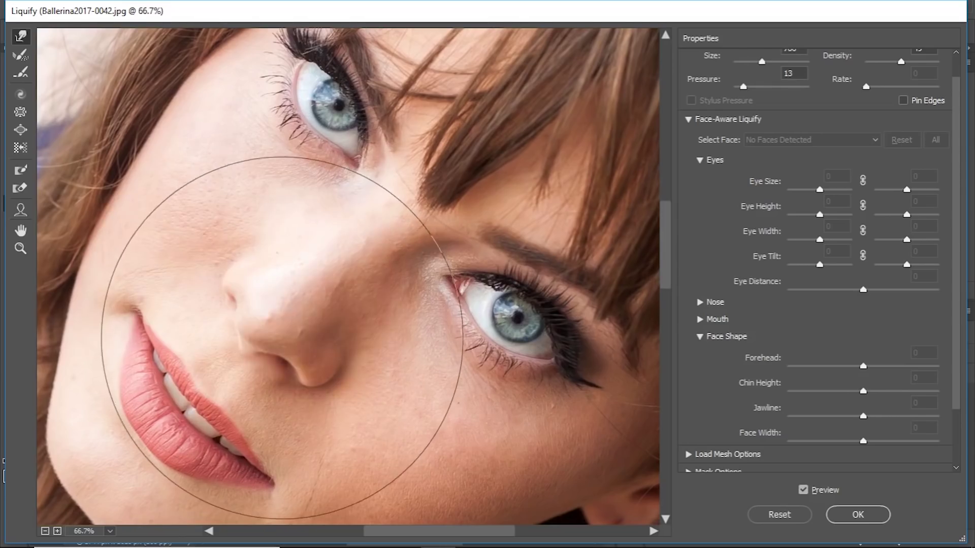
right_click(285, 330, "alt")
right_click(285, 330, "alt")
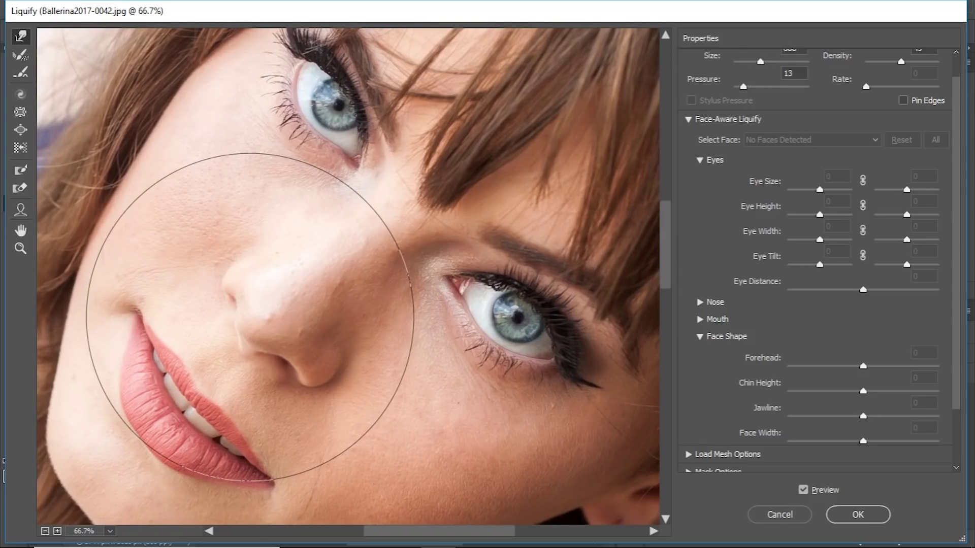
right_click(300, 330, "alt")
mouse_move(280, 313)
left_mouse_down()
mouse_move(243, 302)
mouse_move(283, 326)
mouse_move(266, 295)
left_mouse_up()
right_click(279, 304, "alt")
left_click_drag(296, 234, 310, 257)
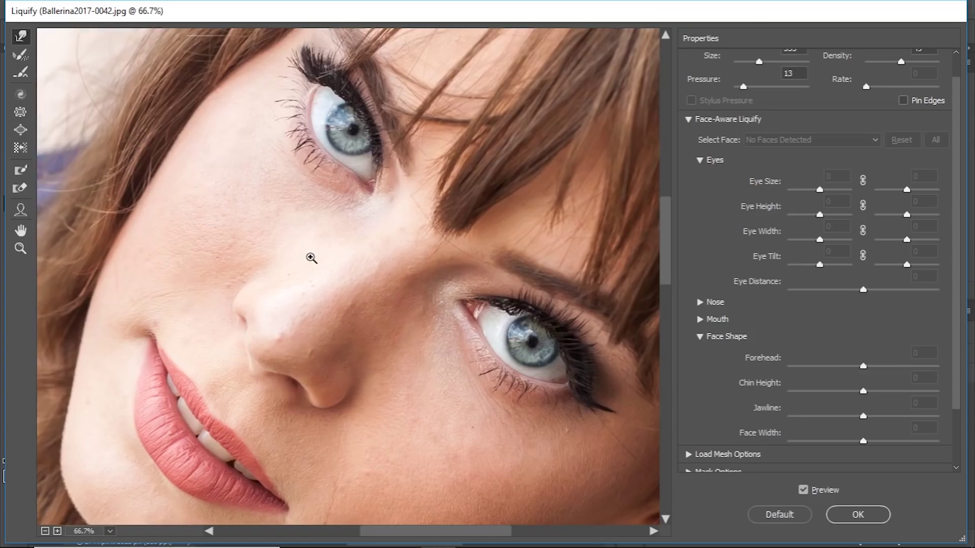
Adjust the brush size and push the hairline at the temple side of the forehead slightly with Forward Warp.
scroll(310, 257, "down", 3)
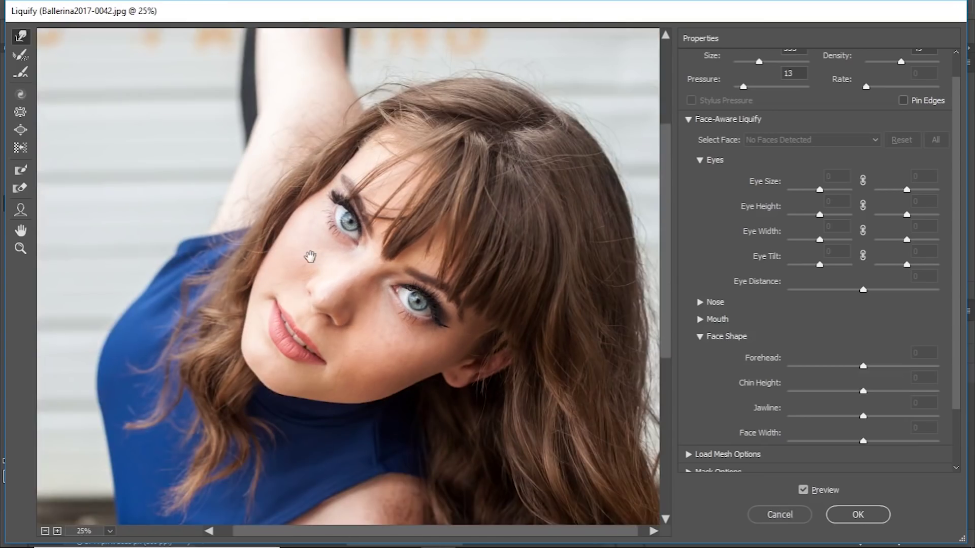
left_click_drag(370, 167, 304, 243)
key("ctrl+plus")
key("ctrl+plus")
key("ctrl+plus")
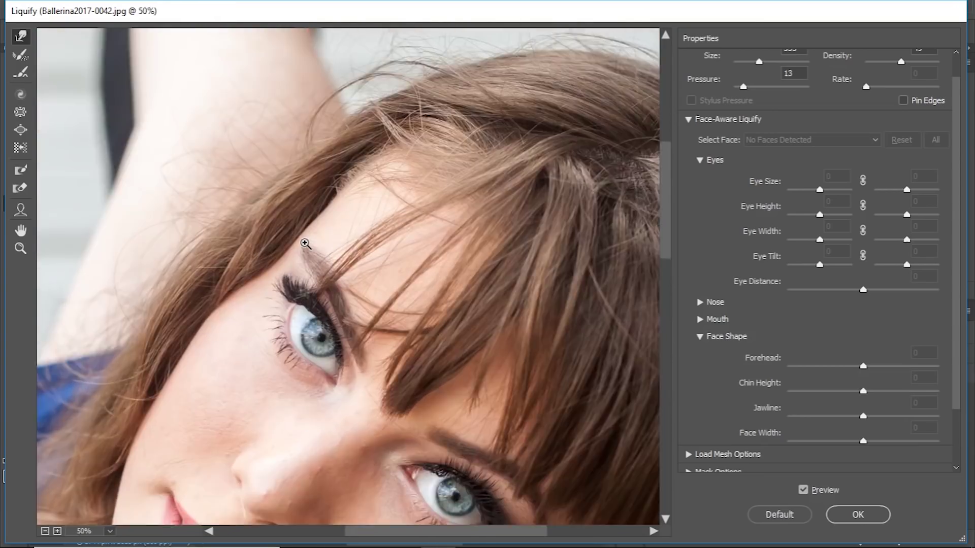
left_click_drag(451, 243, 374, 298)
left_click_drag(286, 244, 125, 229)
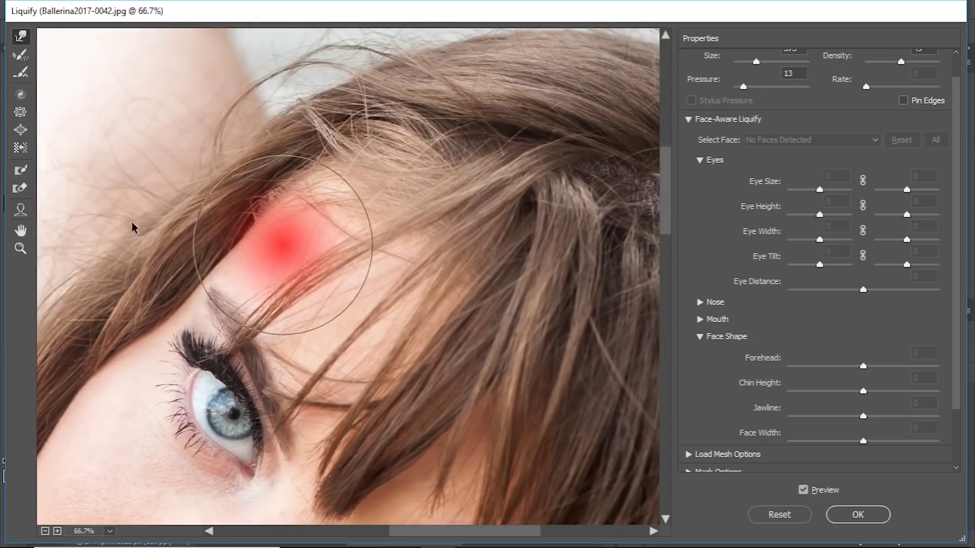
left_click_drag(286, 188, 314, 210)
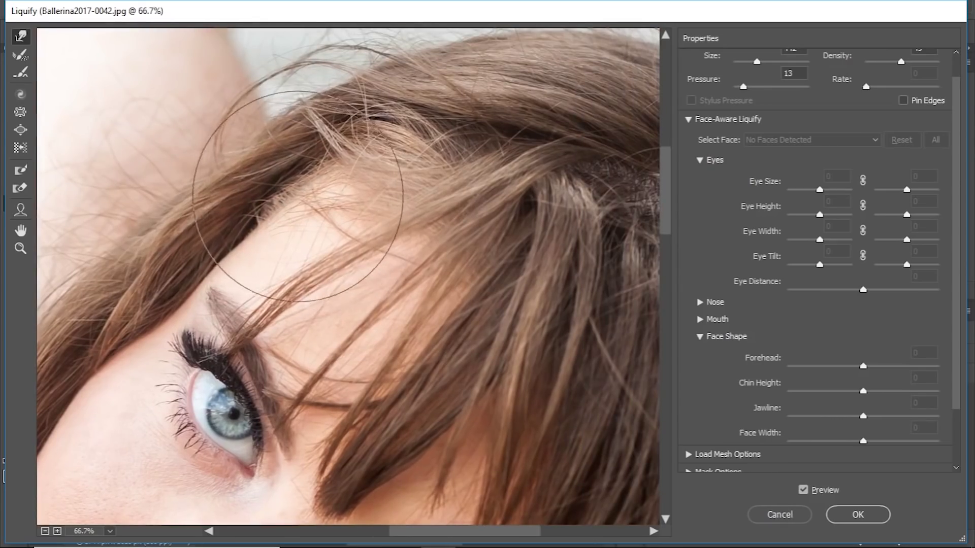
left_click_drag(239, 229, 133, 232)
left_click_drag(222, 247, 222, 258)
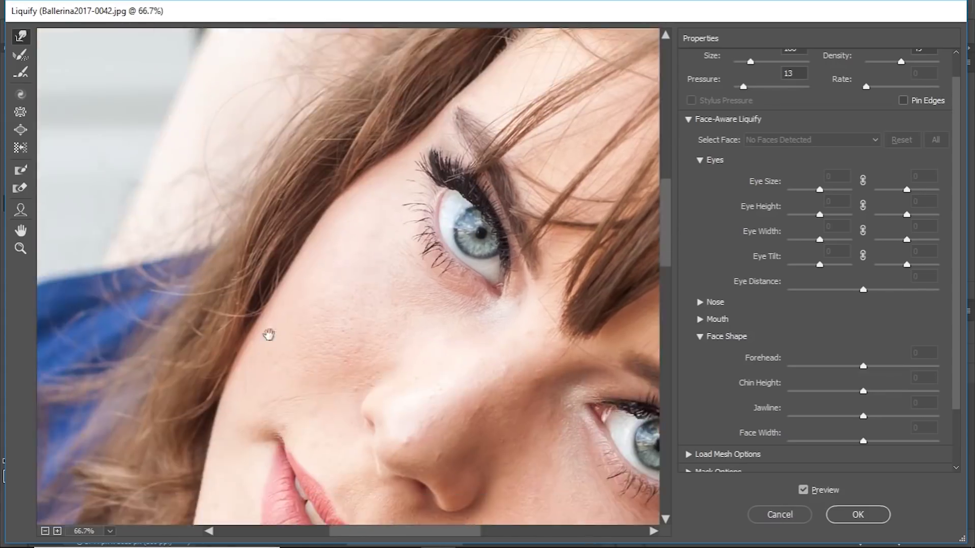
Resize the warp brush and gently reshape the cheek edge beside the hair below the upper eye.
left_click_drag(268, 333, 283, 290)
mouse_move(283, 206)
left_mouse_down()
mouse_move(394, 218)
mouse_move(443, 209)
mouse_move(438, 218)
left_mouse_up()
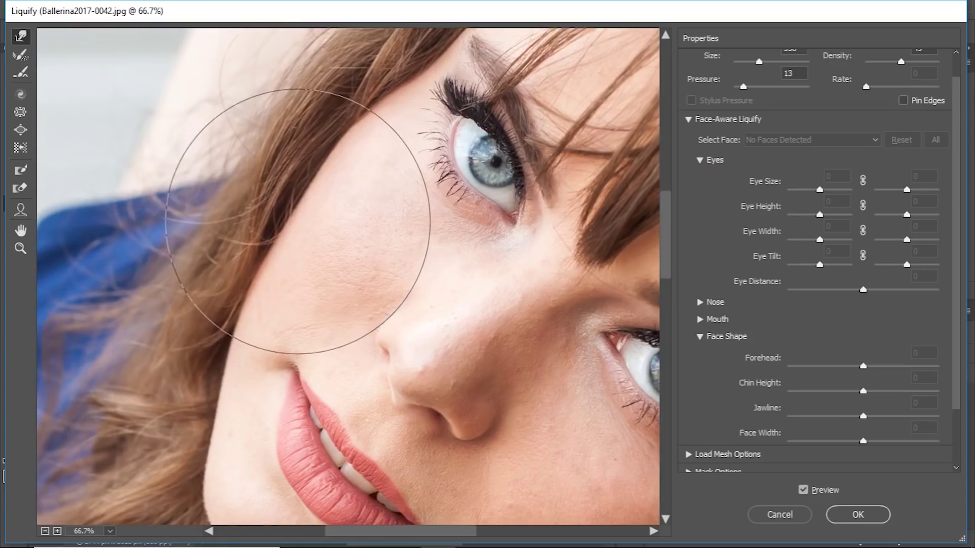
mouse_move(289, 290)
left_mouse_down()
mouse_move(218, 282)
mouse_move(305, 300)
mouse_move(218, 272)
left_mouse_up()
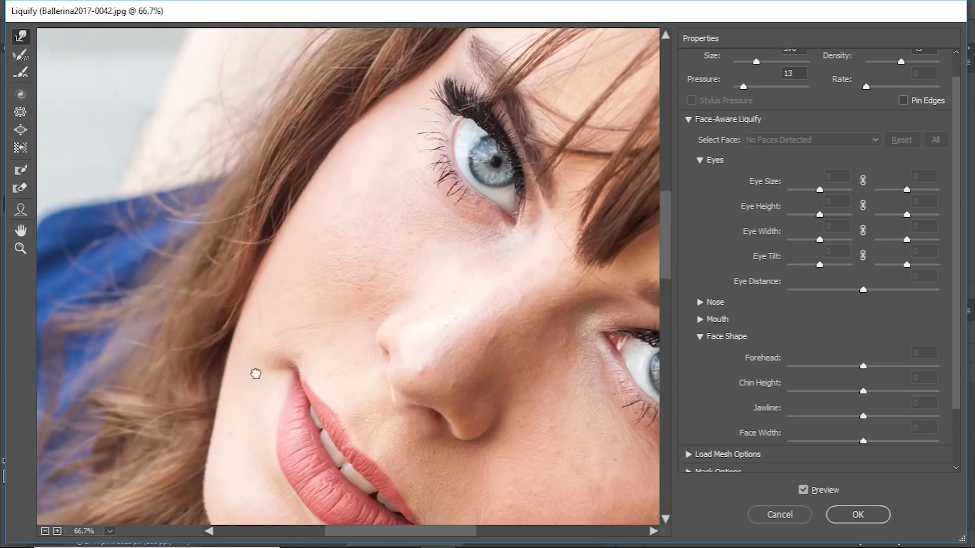
Refine the jawline and chin edge below the mouth with soft Forward Warp strokes.
left_click_drag(255, 374, 270, 151)
left_click_drag(203, 174, 234, 209)
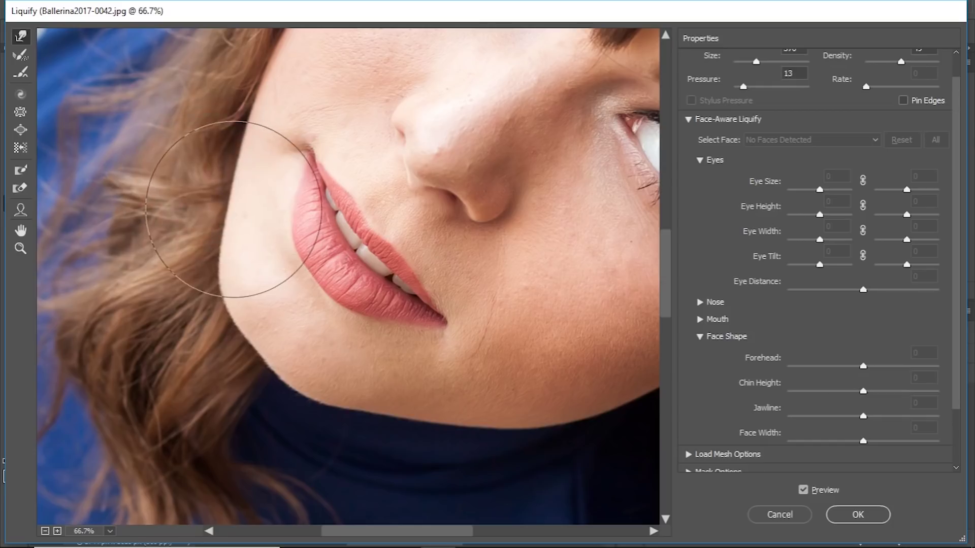
left_click_drag(364, 373, 293, 320)
left_click_drag(371, 371, 319, 370)
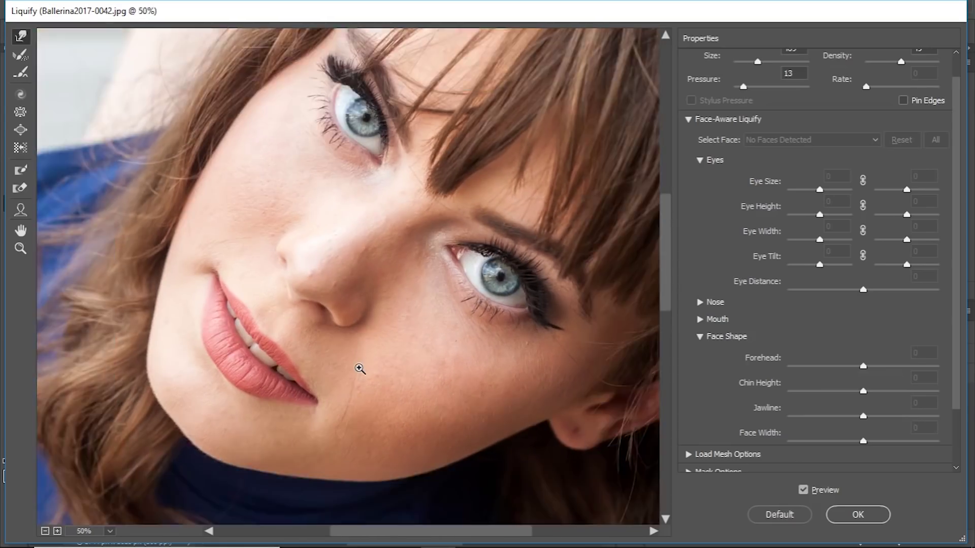
Compare the whole face with and without the Liquify changes.
key("ctrl+minus")
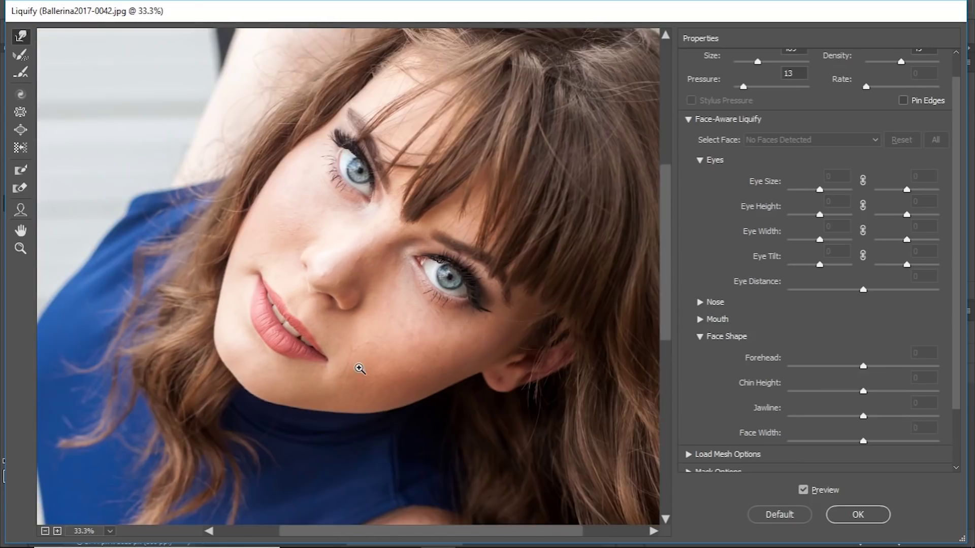
left_click(811, 491)
left_click(809, 490)
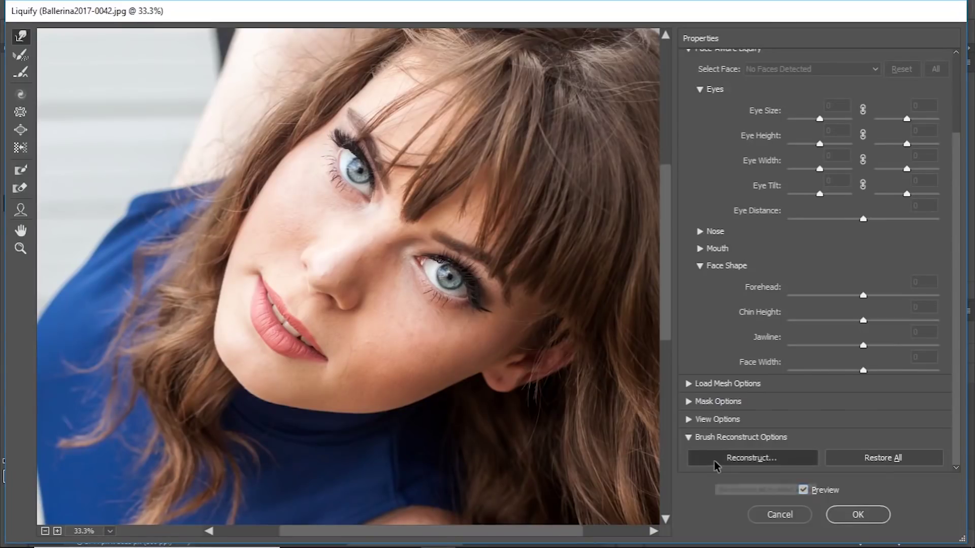
Partially revert all warps by lowering the Reconstruct amount, and apply the Liquify filter.
left_click(716, 462)
left_click_drag(619, 21, 640, 37)
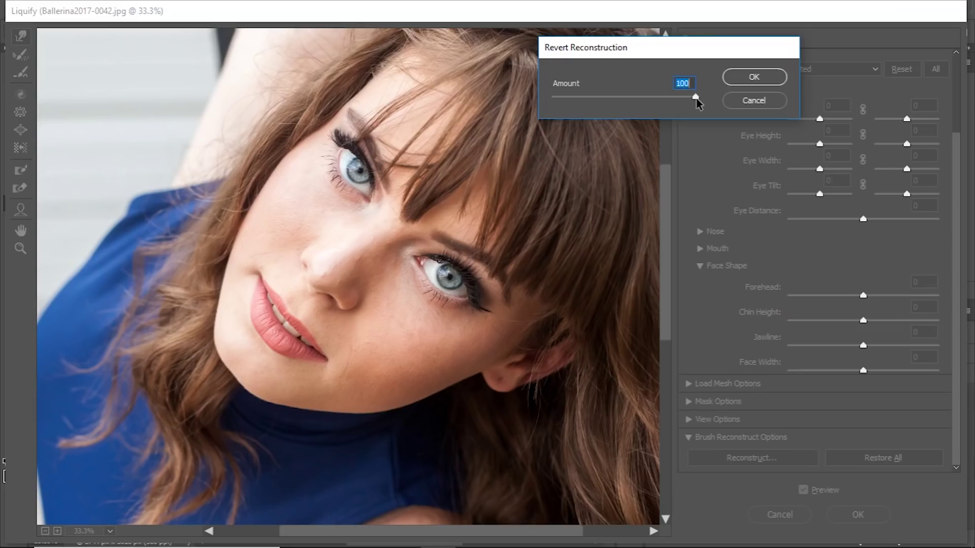
left_click_drag(695, 96, 552, 96)
left_click_drag(693, 96, 631, 94)
left_click(770, 79)
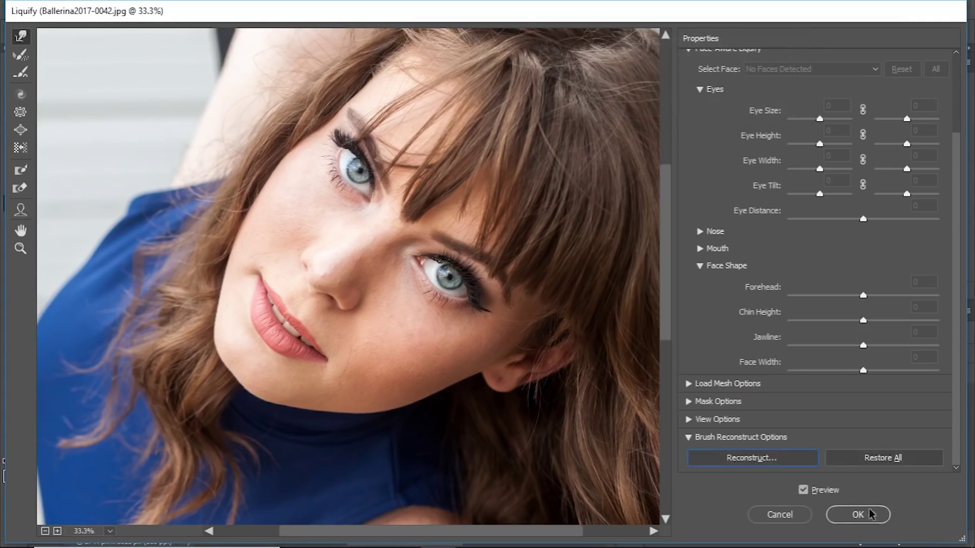
left_click(861, 507)
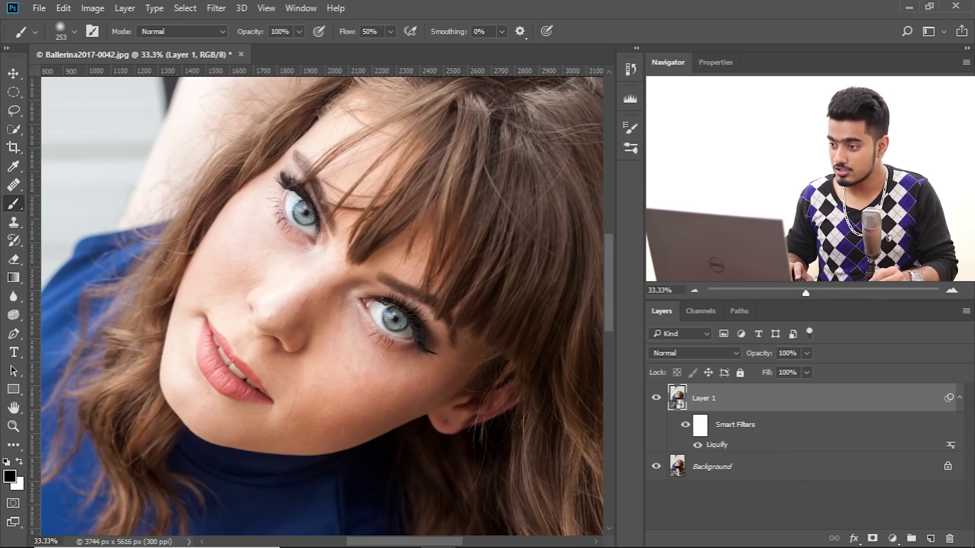
Reopen Layer 1's Liquify smart filter, try the Reconstruct tool around the upper eye, and discard the changes.
double_click(716, 445)
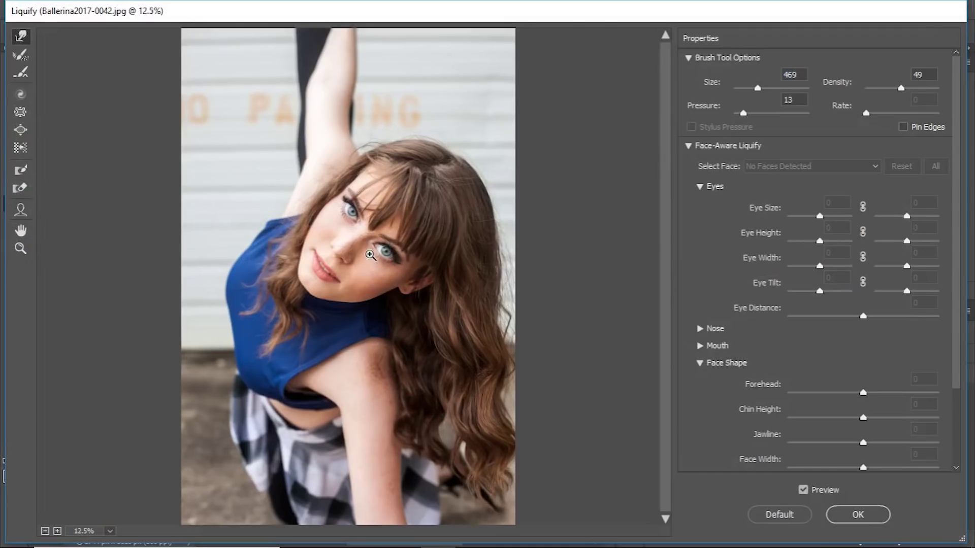
scroll(370, 255, "up", 5)
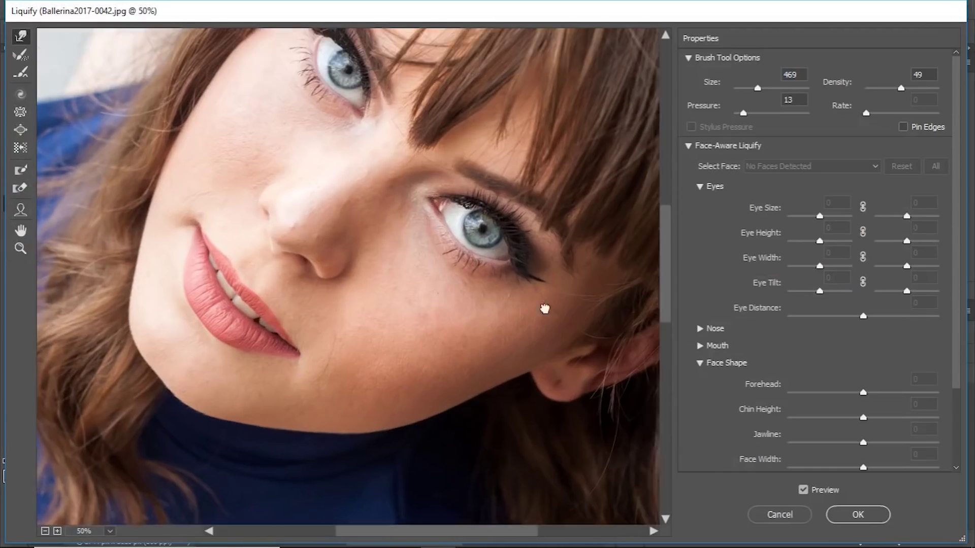
left_click_drag(545, 308, 546, 350)
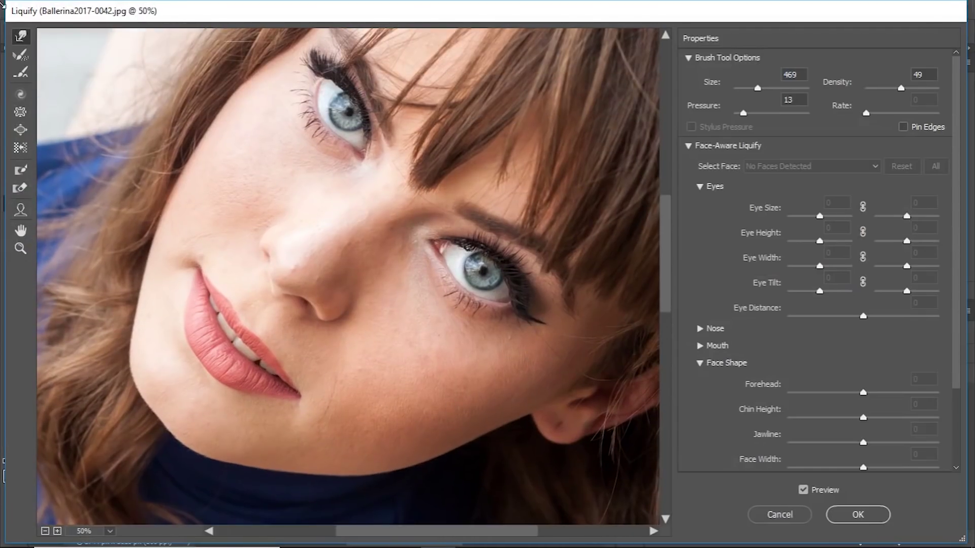
left_click(19, 57)
left_click_drag(349, 134, 337, 197)
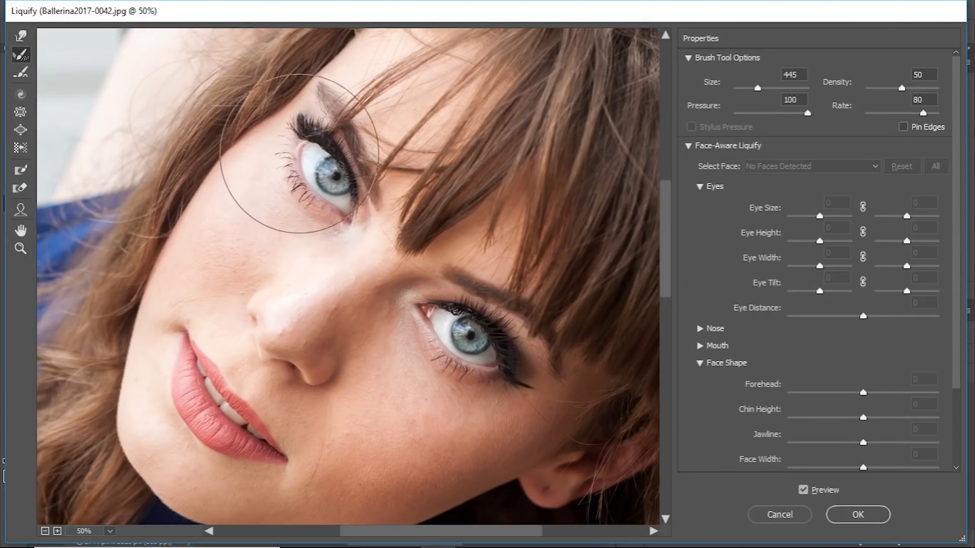
left_click(782, 514)
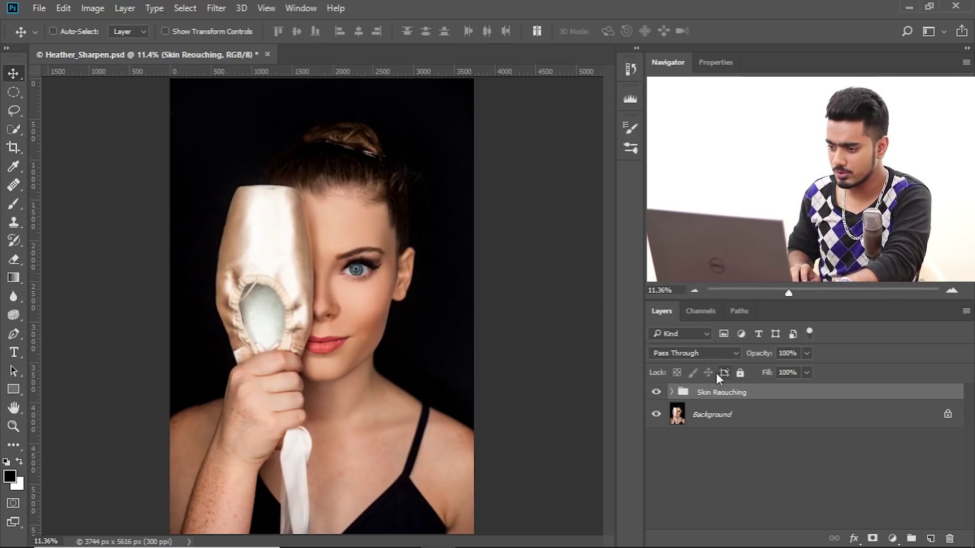
Compare Heather_Sharpen.psd with and without the Skin Reouching group and examine the facial skin close up.
left_click(652, 393)
left_click(653, 393)
key("ctrl+plus")
key("ctrl+plus")
key("ctrl+plus")
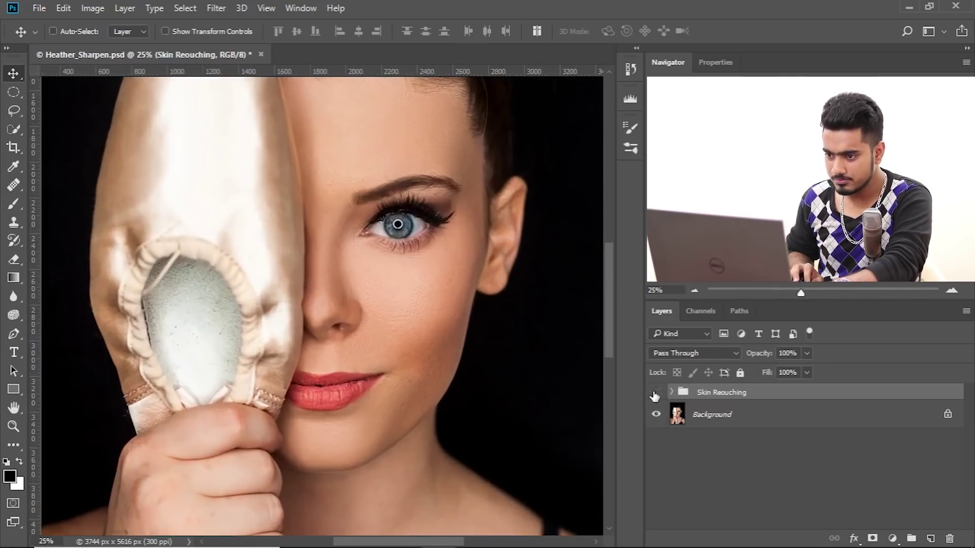
left_click(653, 394)
left_click(655, 394)
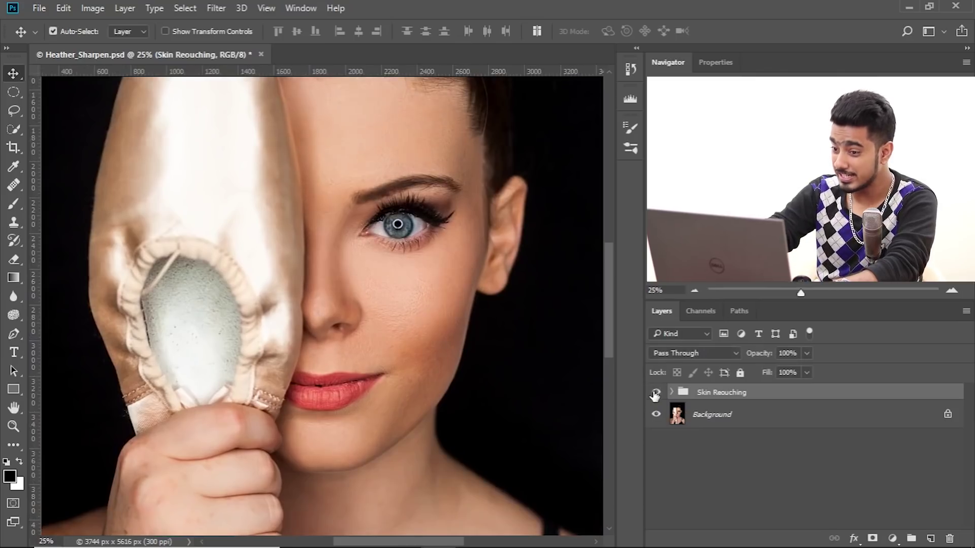
key("ctrl+plus")
key("ctrl+plus")
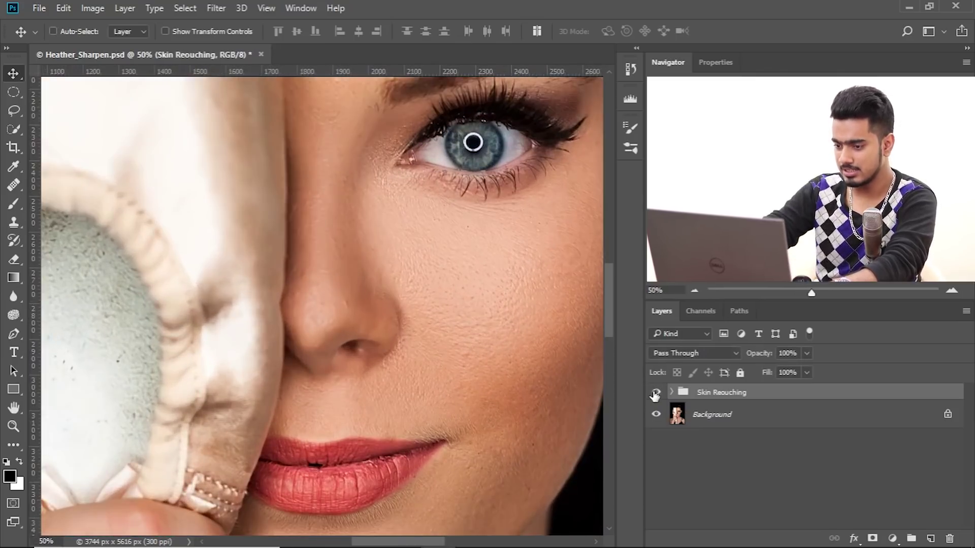
key("ctrl+minus")
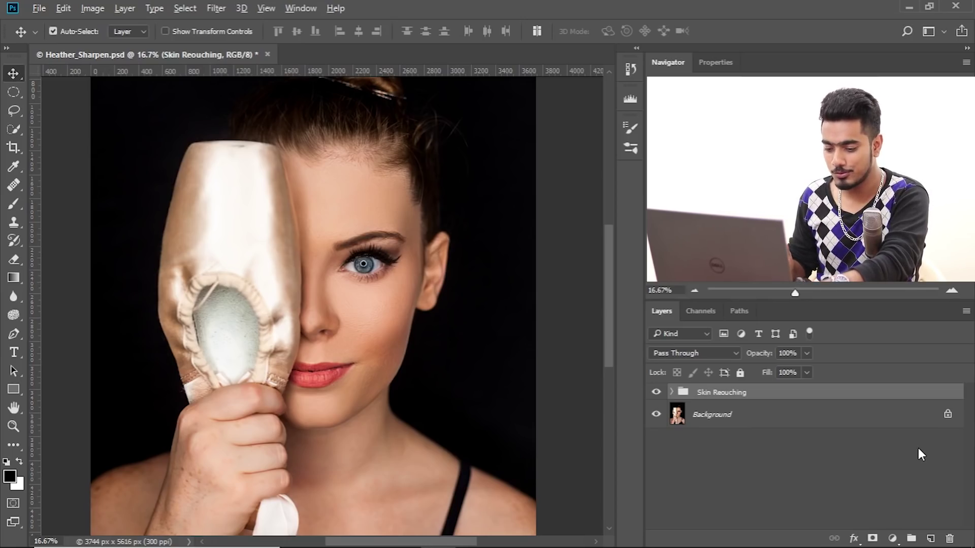
Stamp all visible layers into a new merged layer above the Skin Reouching group and convert it for smart filters.
key("ctrl+alt+shift+e")
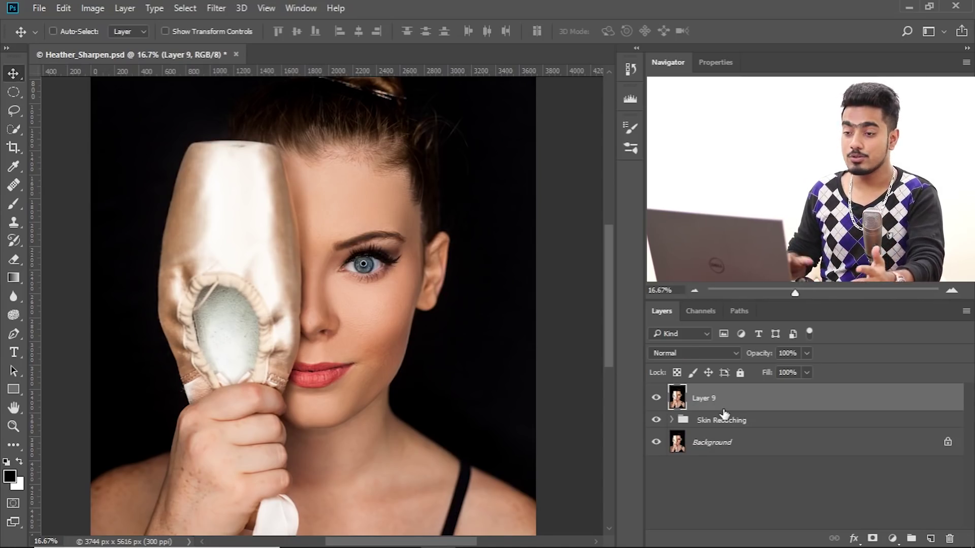
left_click(218, 11)
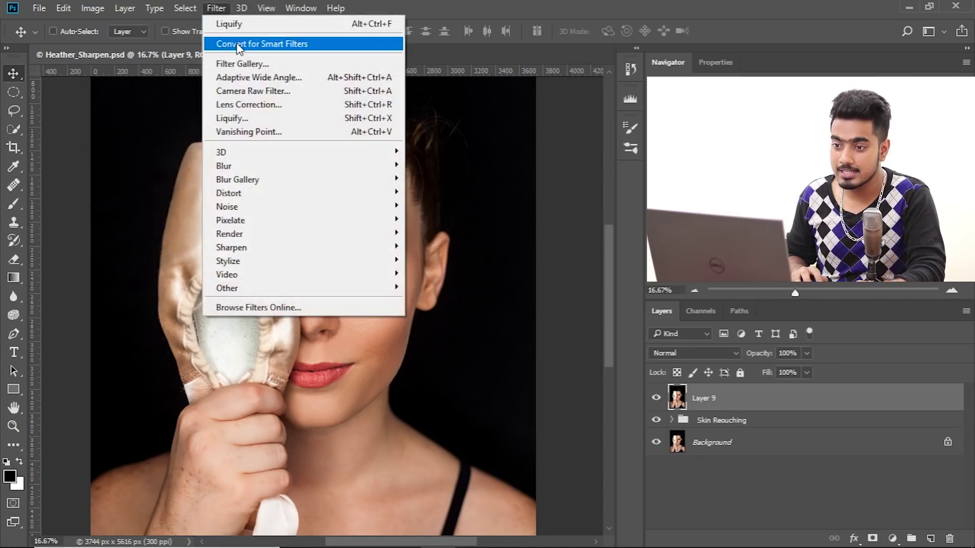
left_click(237, 42)
left_click(454, 211)
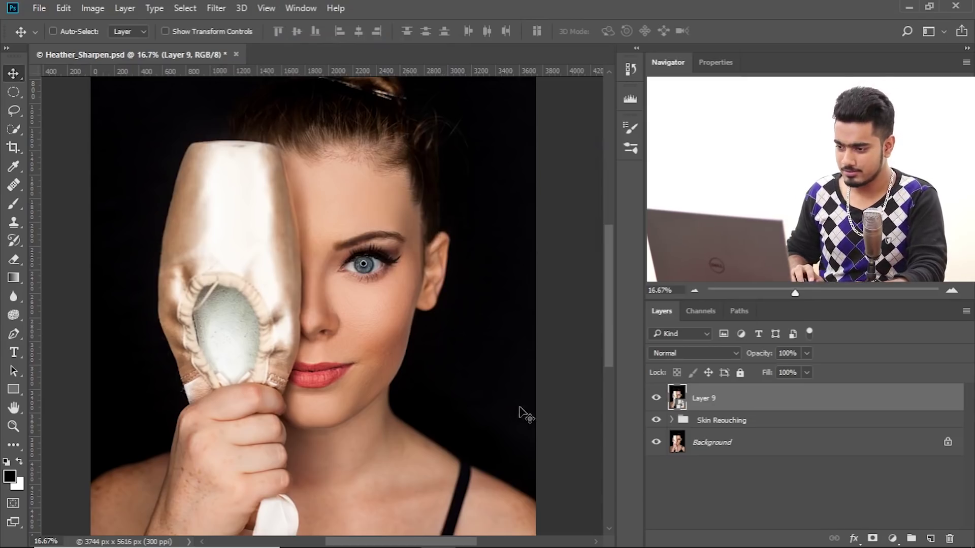
Open the Liquify filter on Layer 9 and push the ballet shoe's outer edge inward with the Forward Warp tool.
left_click(224, 5)
left_click(245, 120)
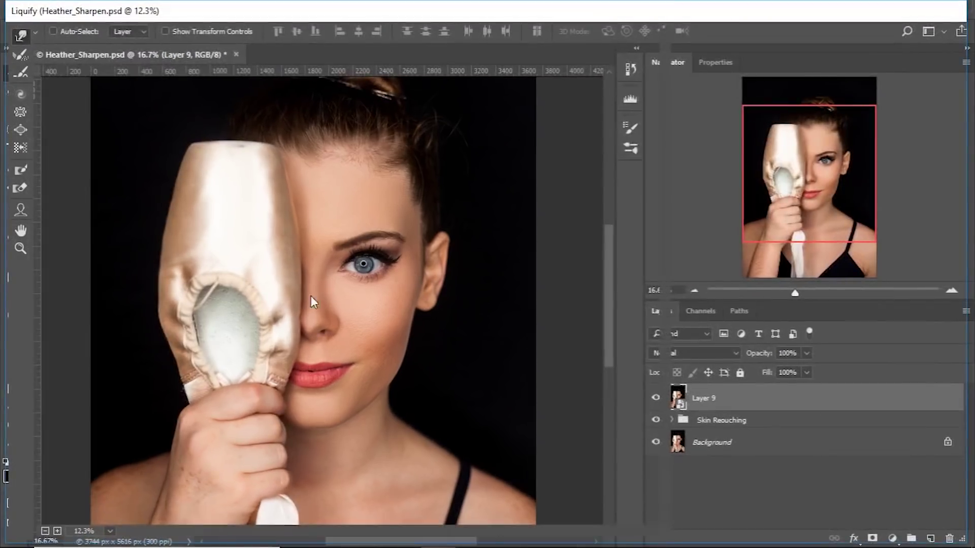
key("ctrl+plus")
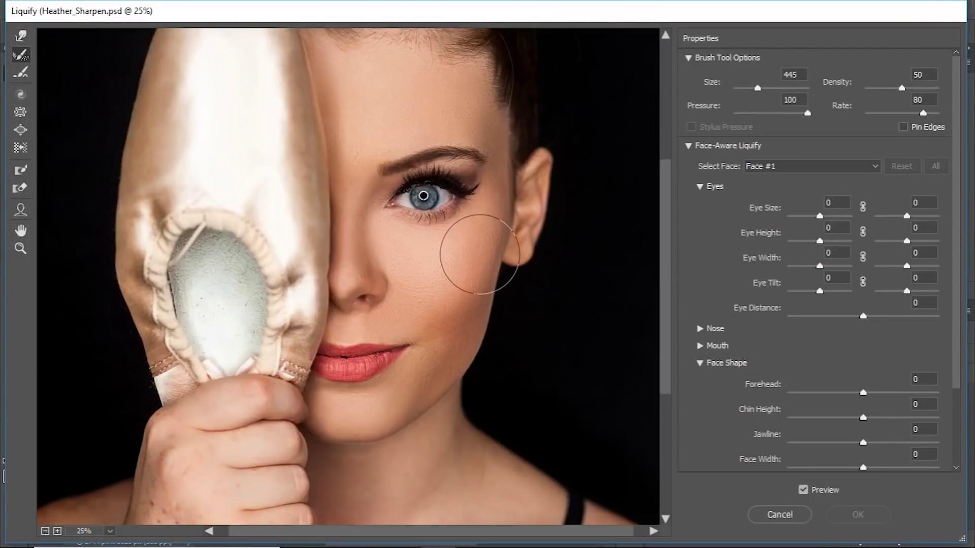
left_click(190, 243)
left_click_drag(190, 243, 231, 243)
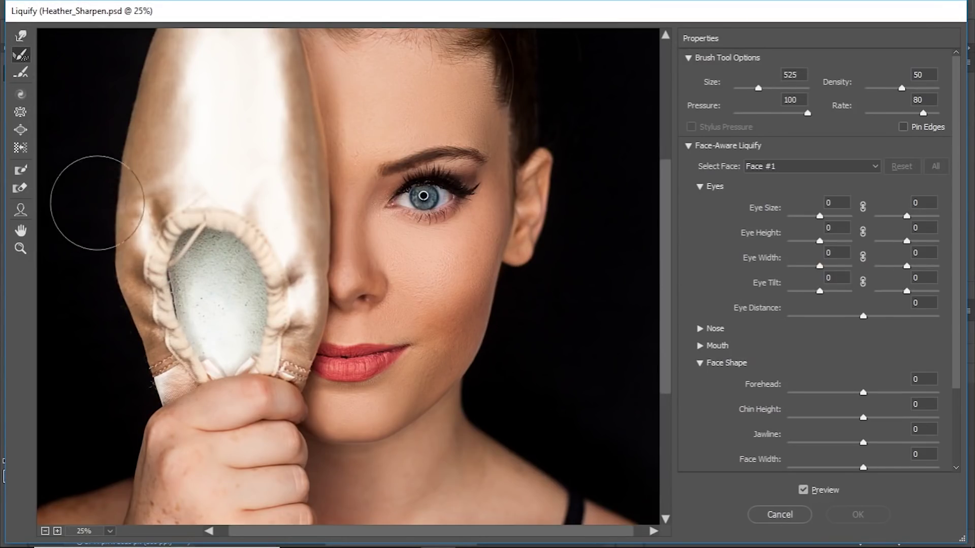
left_click(20, 35)
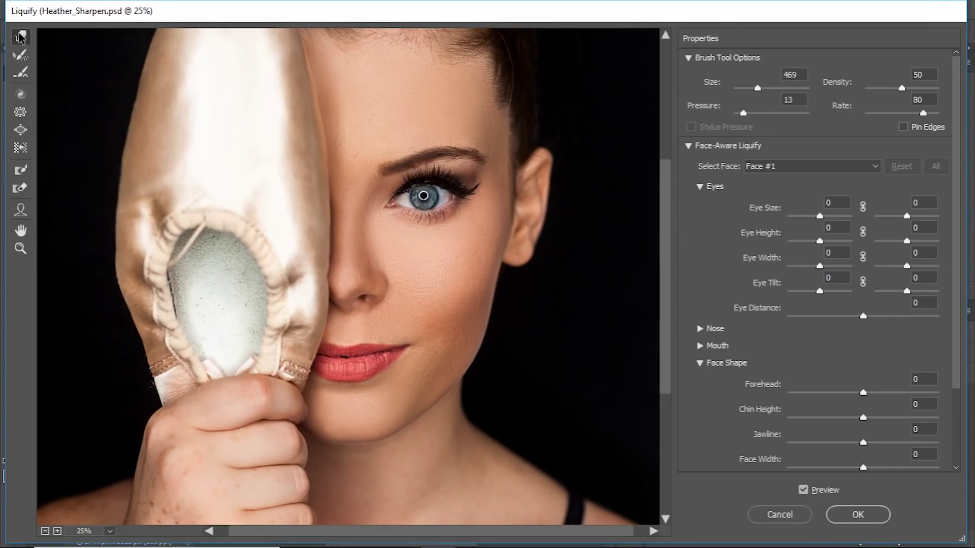
left_click_drag(83, 163, 199, 167)
Push the shoe's upper part further inward with a Forward Warp brush of size 1525 and apply the Liquify filter.
key("f")
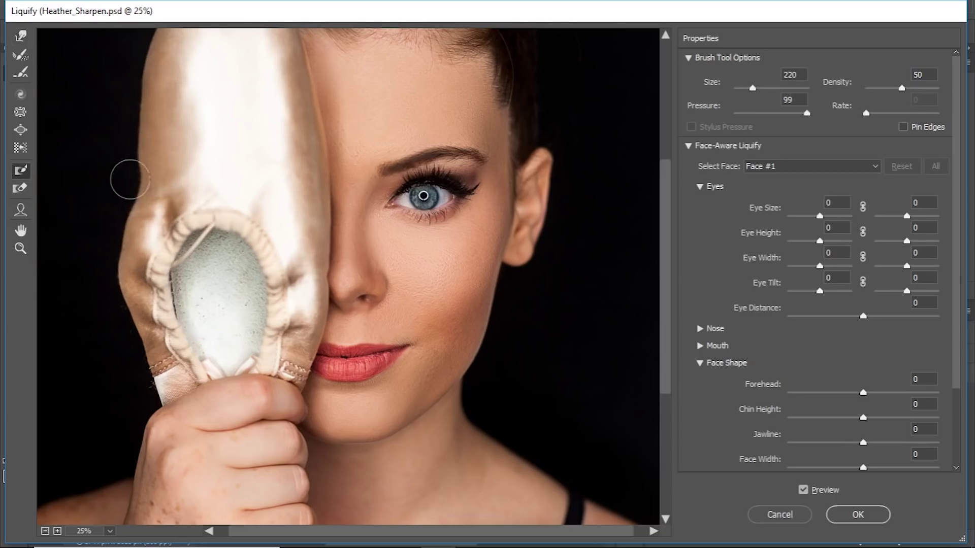
left_click_drag(112, 167, 341, 173)
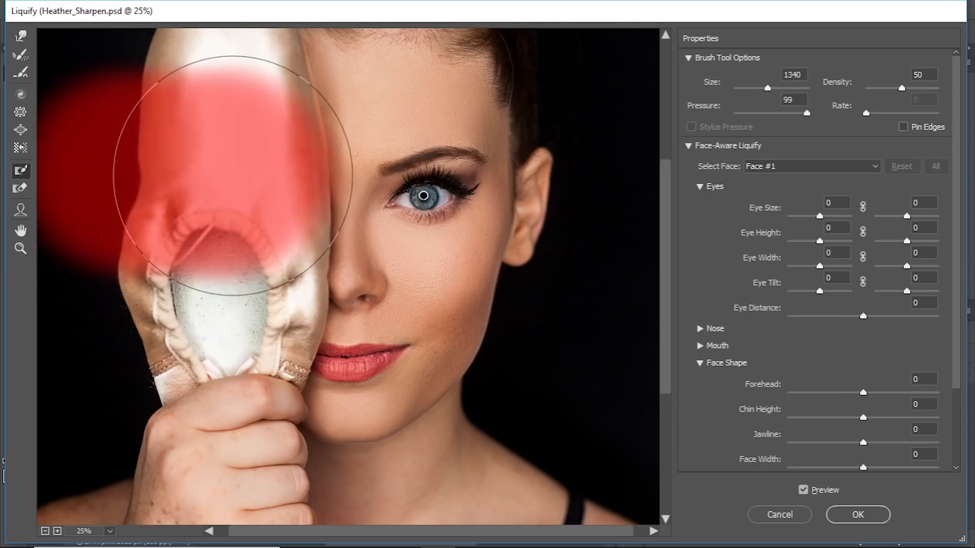
left_click(21, 36)
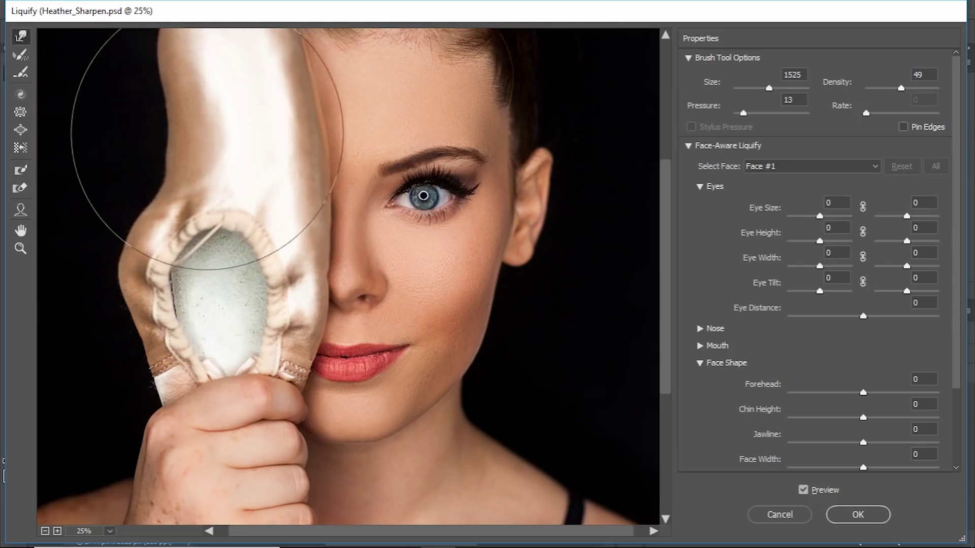
left_click(858, 513)
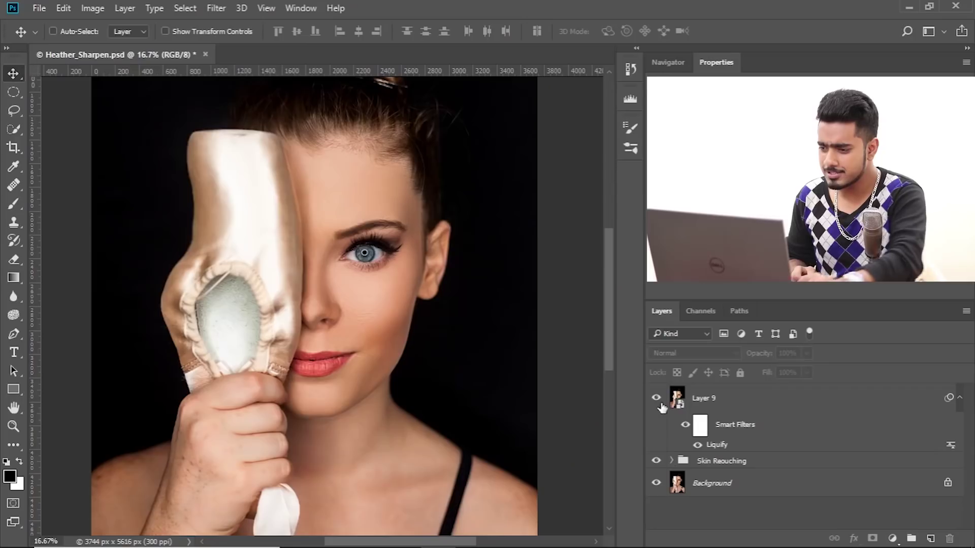
Hide Layer 9 and correct the skin group's name to "Skin Retouching".
left_click(655, 400)
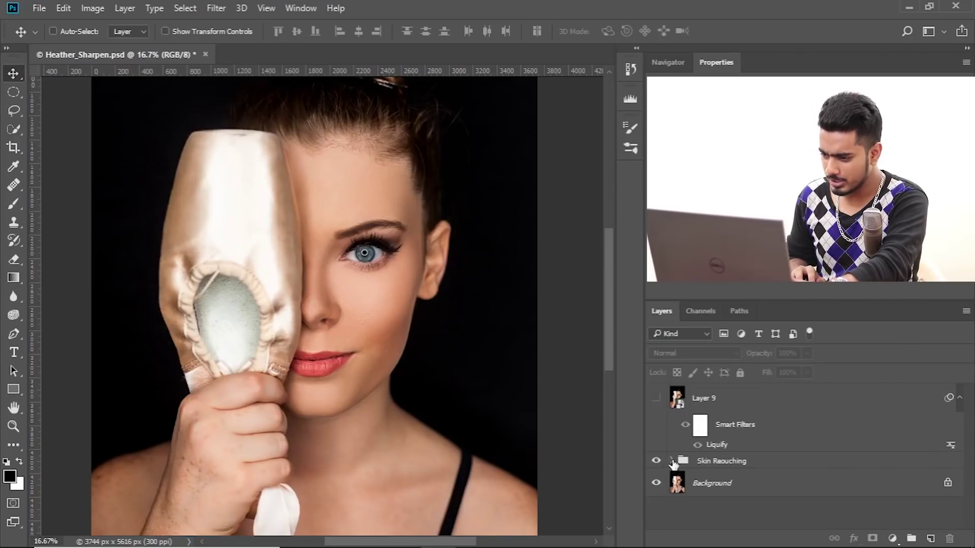
left_click(672, 461)
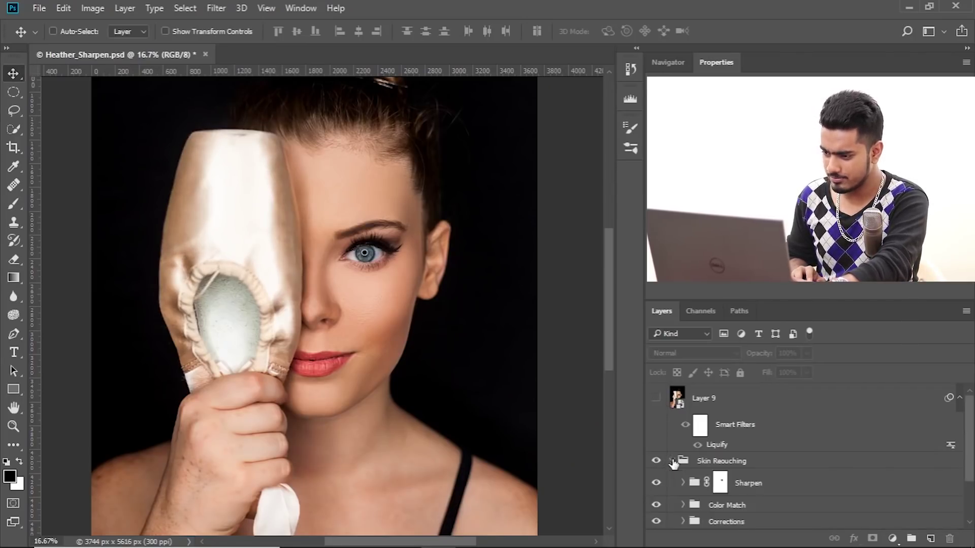
double_click(723, 466)
left_click(723, 466)
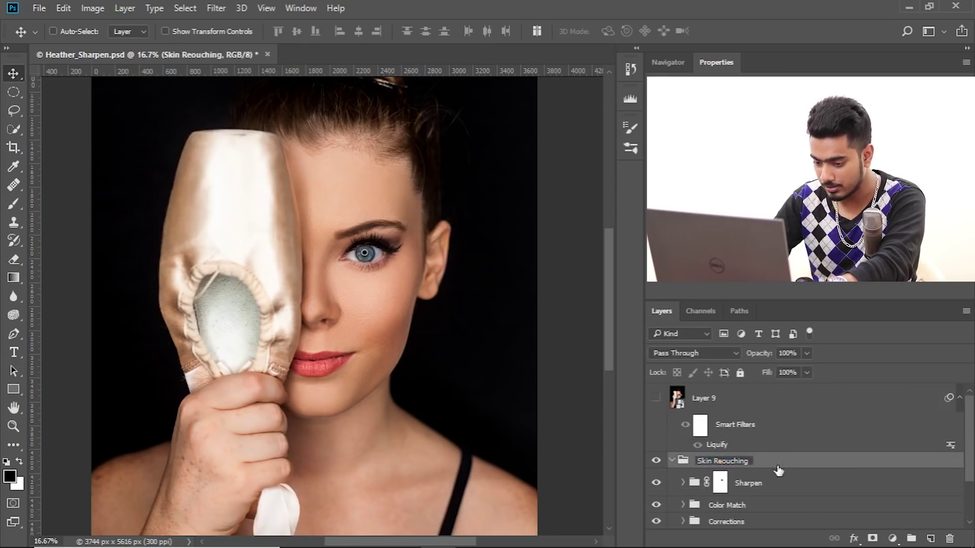
type("t")
key("Return")
Set the saturation of the Hue/Saturation 2 adjustment in the Color Match group to -100 and collapse the groups.
scroll(698, 457, "down", 2)
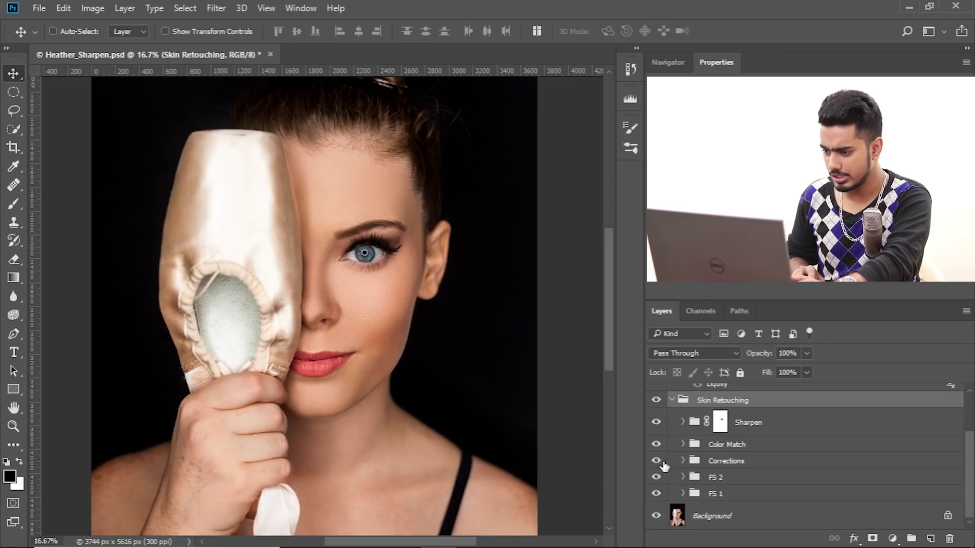
left_click(682, 460)
scroll(686, 459, "down", 2)
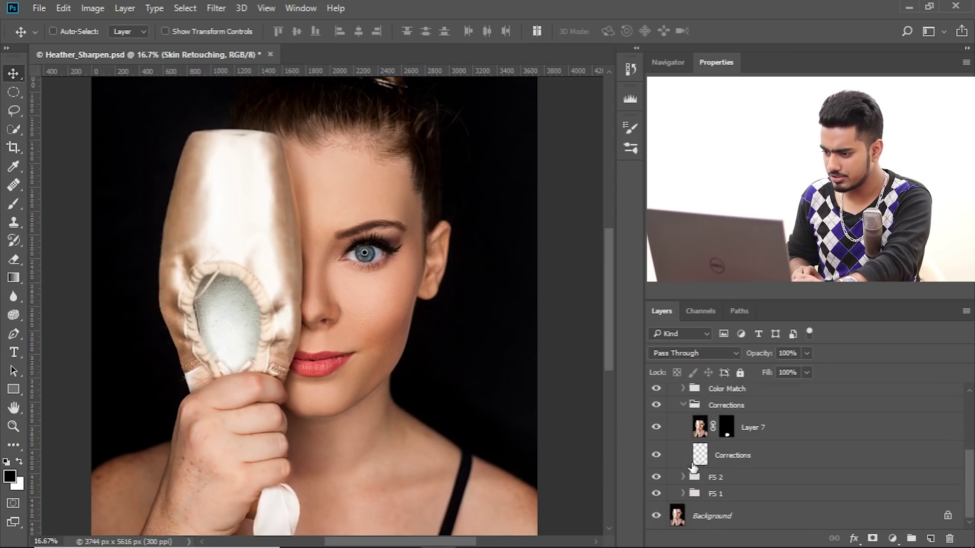
left_click(682, 389)
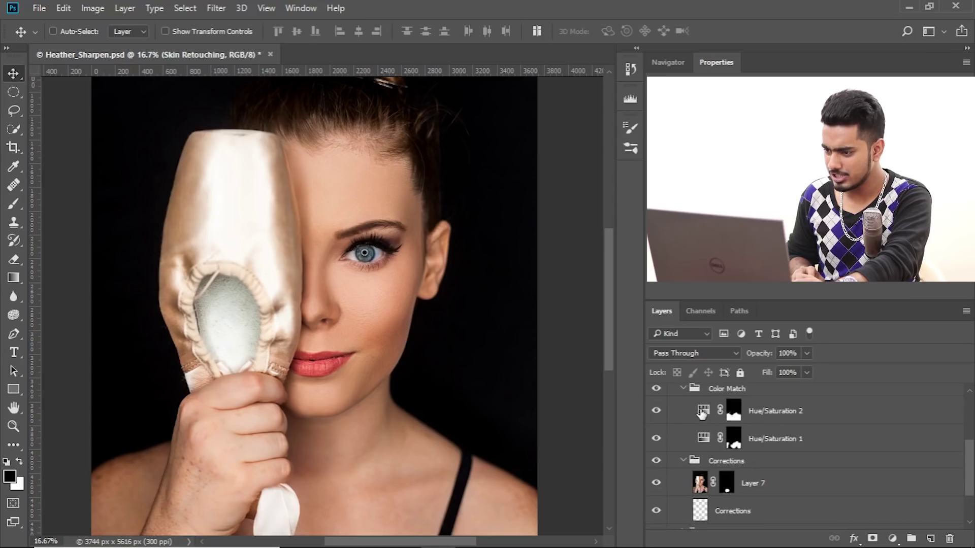
left_click(733, 411)
left_click_drag(826, 189, 655, 188)
scroll(504, 410, "down", 1)
scroll(504, 410, "down", 2)
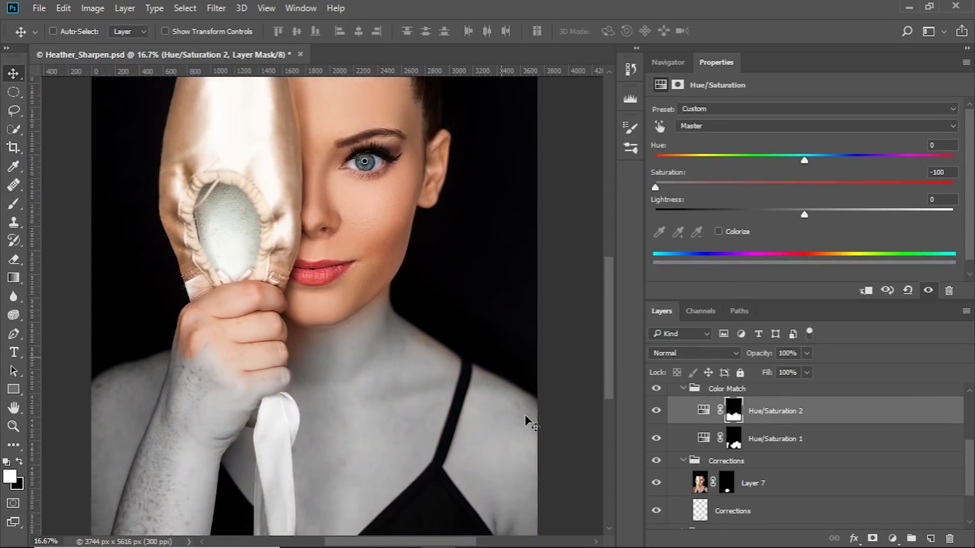
scroll(736, 461, "up", 3)
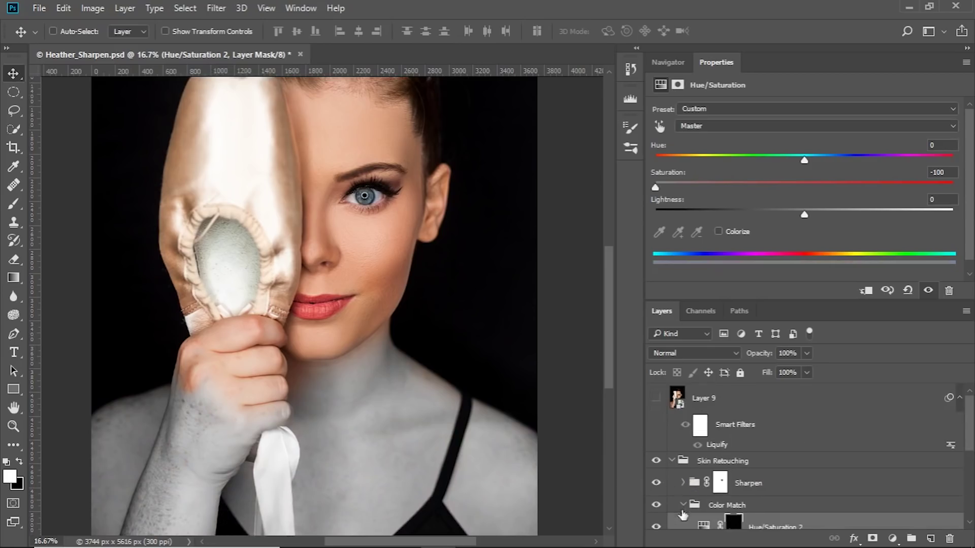
left_click(686, 505)
left_click(671, 461)
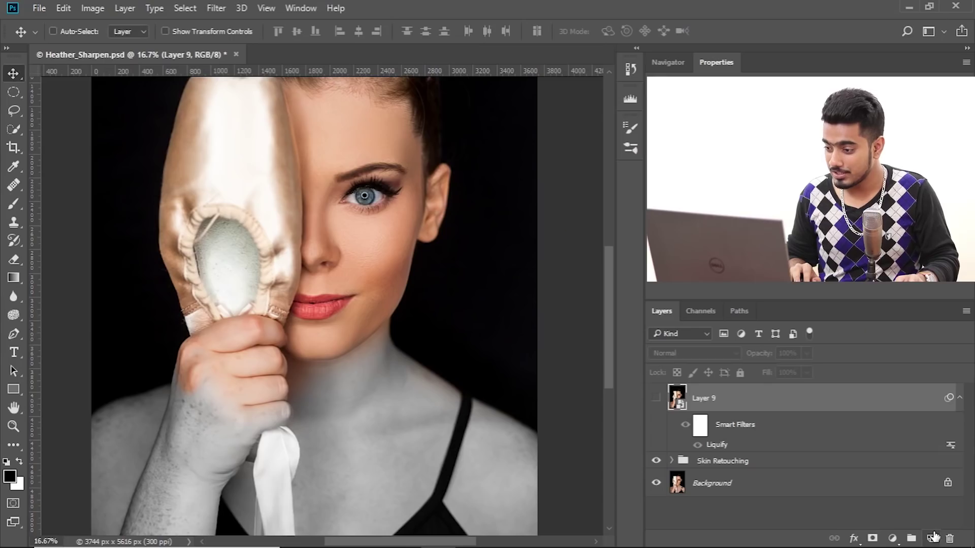
Add a new layer above Layer 9, stamp the visible layers into it, and convert it for smart filters.
left_click(932, 537)
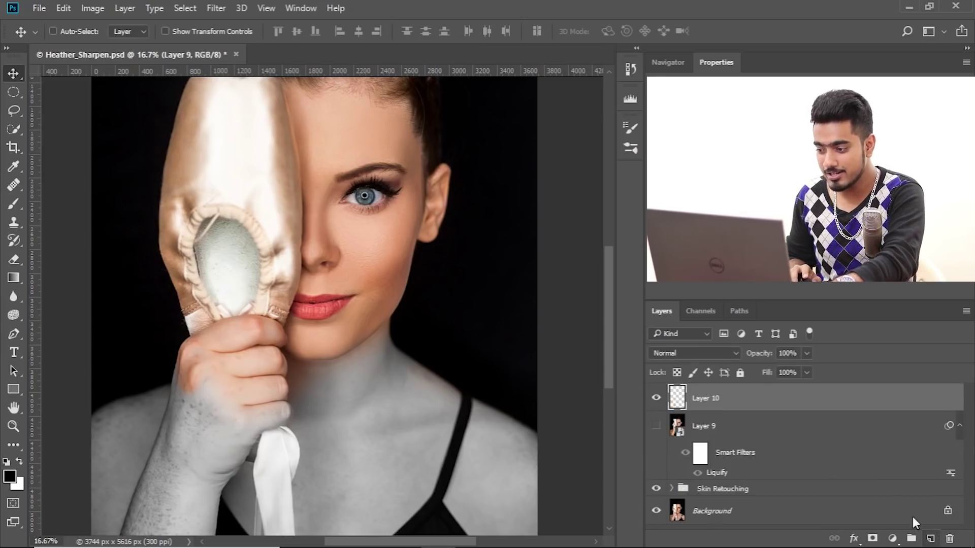
double_click(837, 470)
key("ctrl+shift+alt+e")
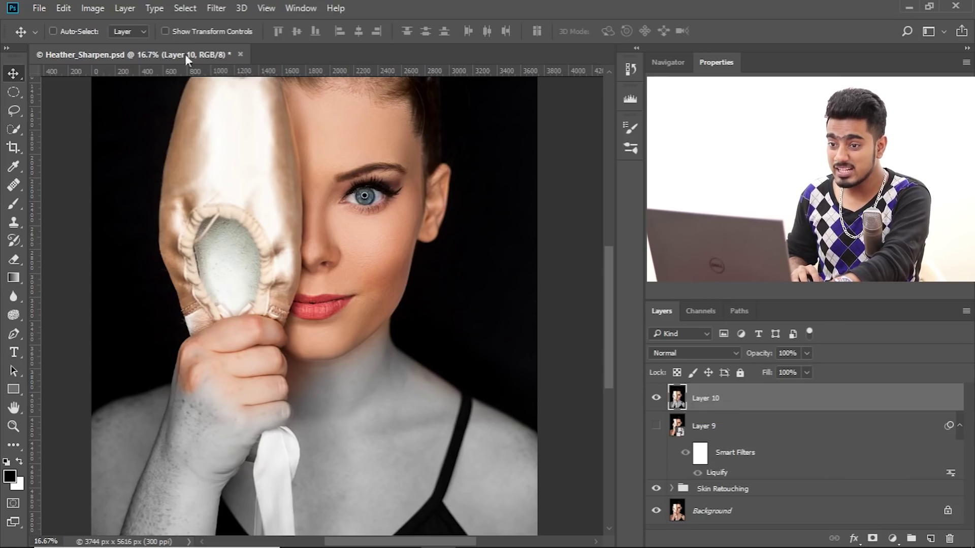
left_click(215, 9)
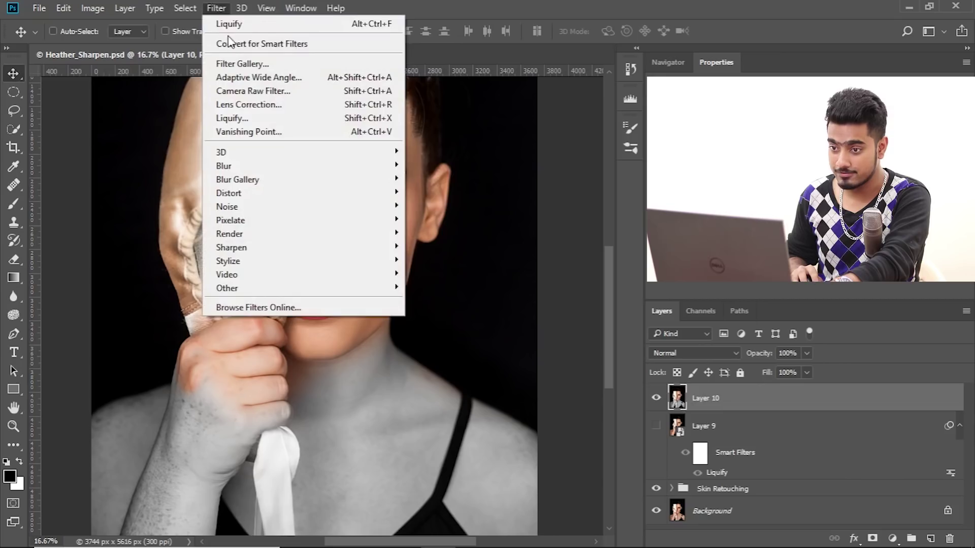
left_click(230, 43)
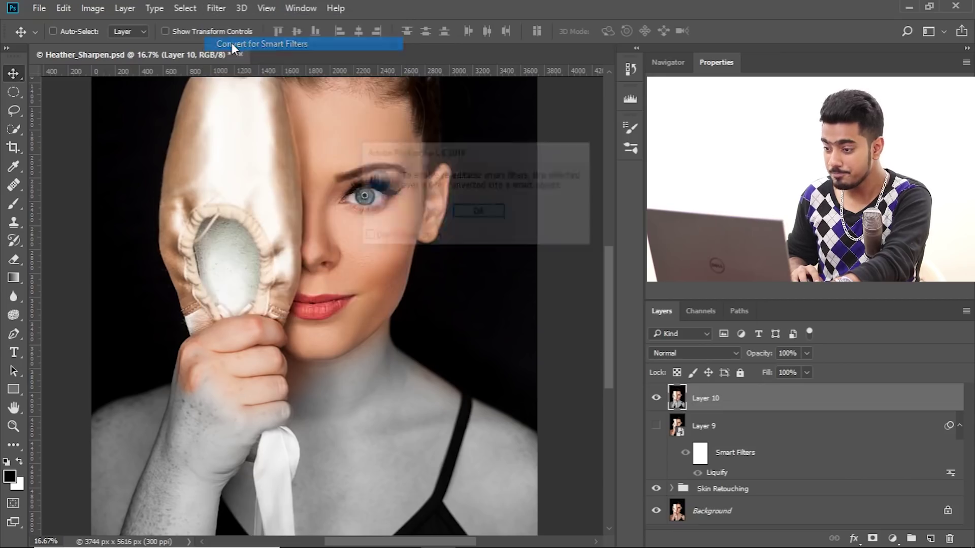
left_click(479, 212)
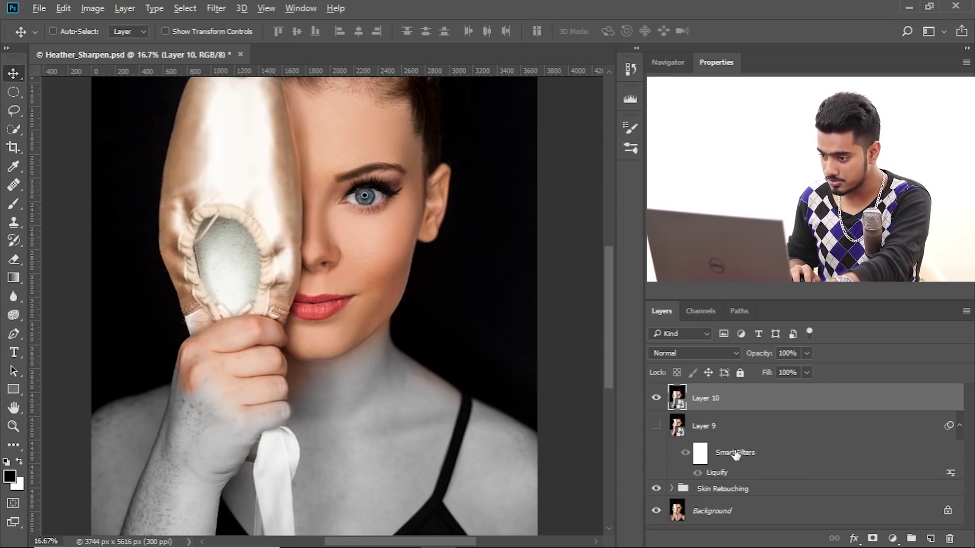
Copy the Liquify smart filter from Layer 9 onto Layer 10 and delete Layer 9.
left_click_drag(736, 456, 742, 395)
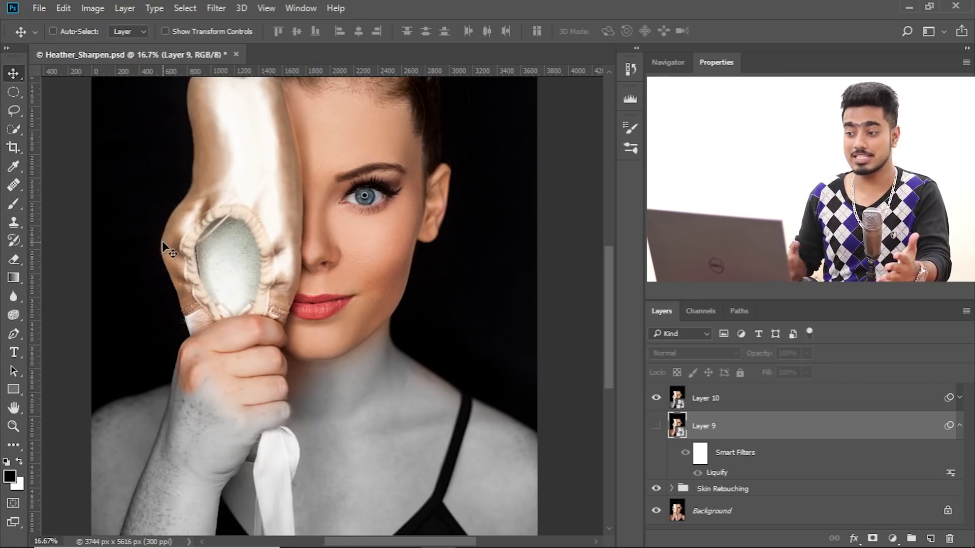
mouse_move(799, 422)
left_mouse_down()
mouse_move(863, 508)
mouse_move(950, 539)
left_mouse_up()
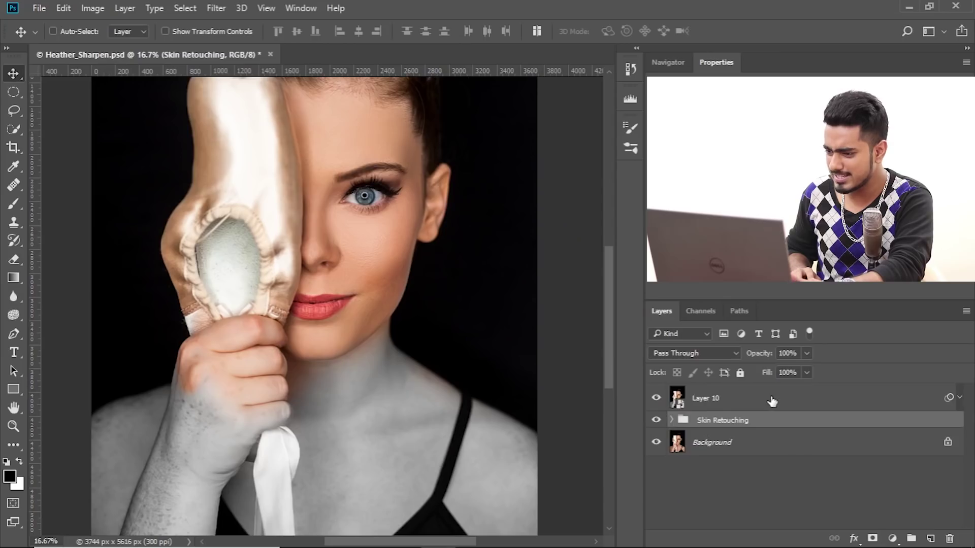
left_click(678, 401)
Undo the changes made since the Liquify filter was applied, and show Layer 9.
key("ctrl+z")
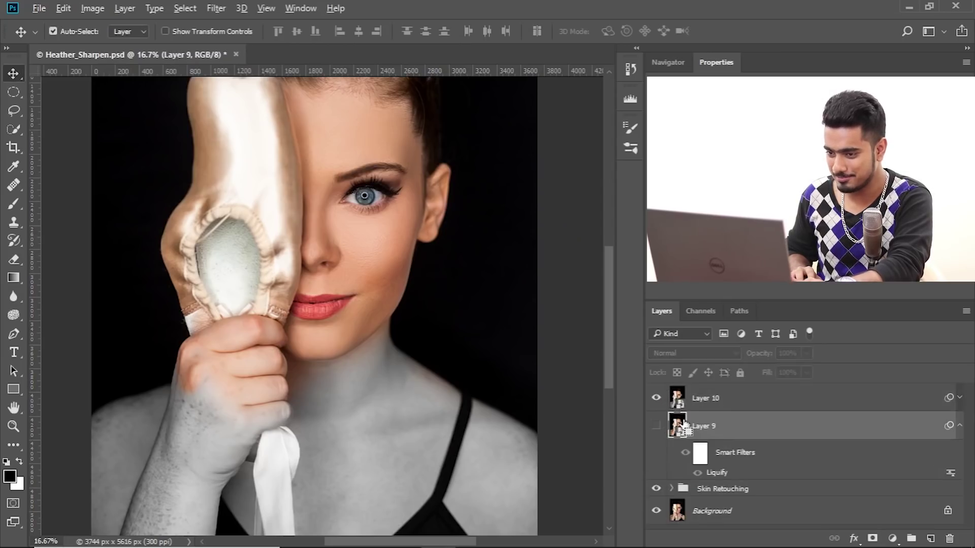
key("ctrl+z")
key("ctrl+z")
key("ctrl+z")
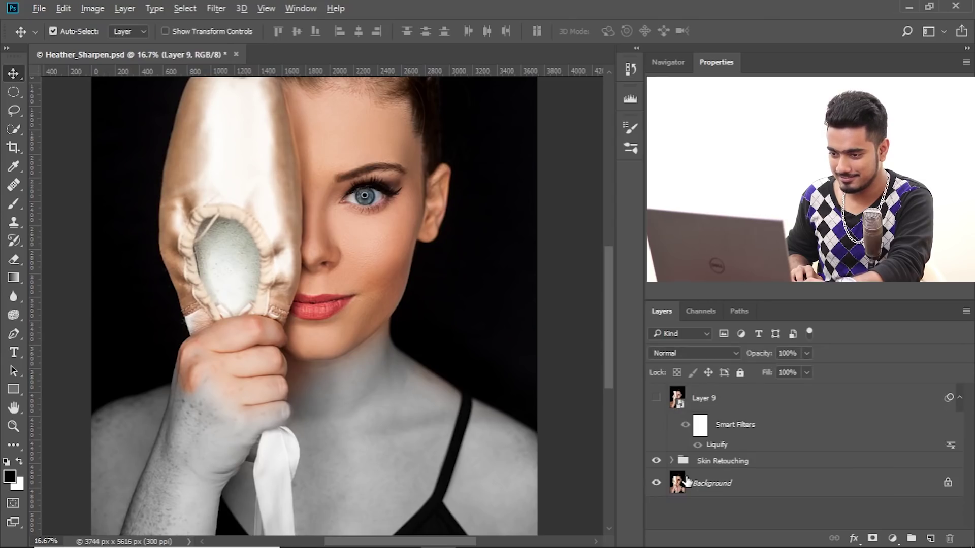
left_click(655, 399)
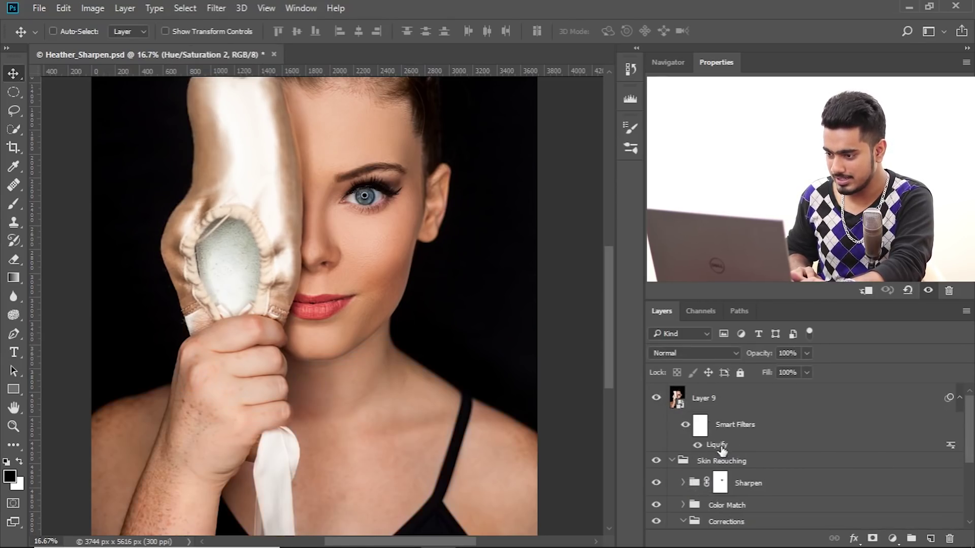
Reopen Layer 9's Liquify smart filter and push the upper arm at the image's edge inward with the Forward Warp tool.
left_click(722, 446)
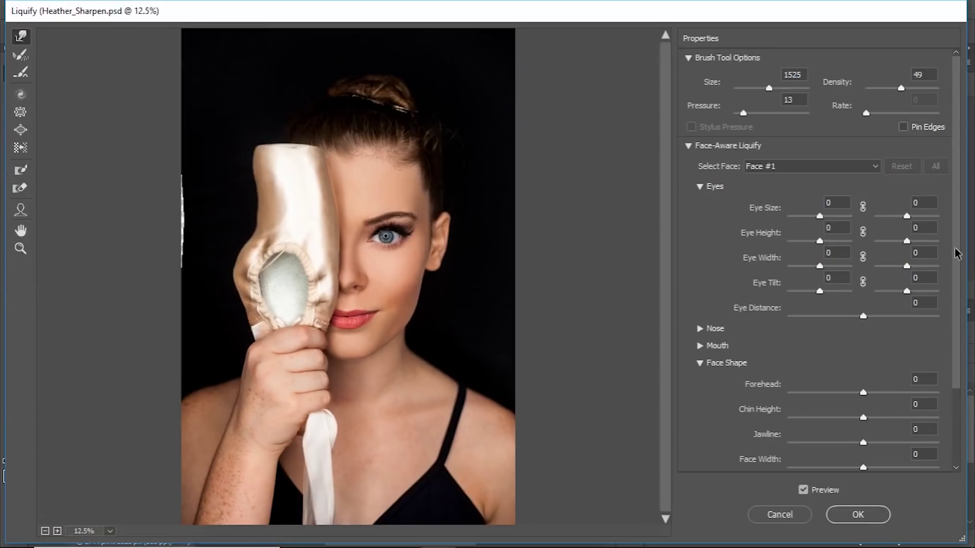
scroll(955, 254, "down", 3)
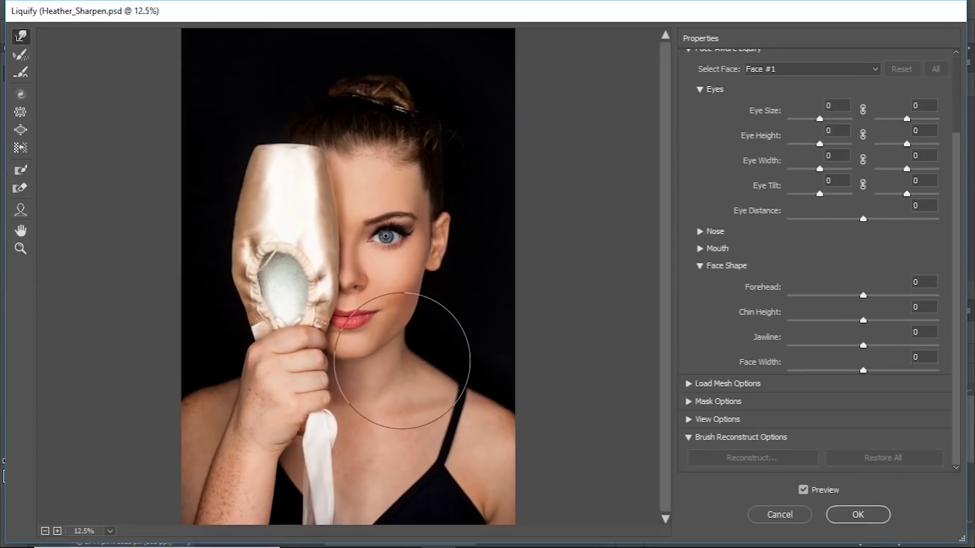
key("ctrl+plus")
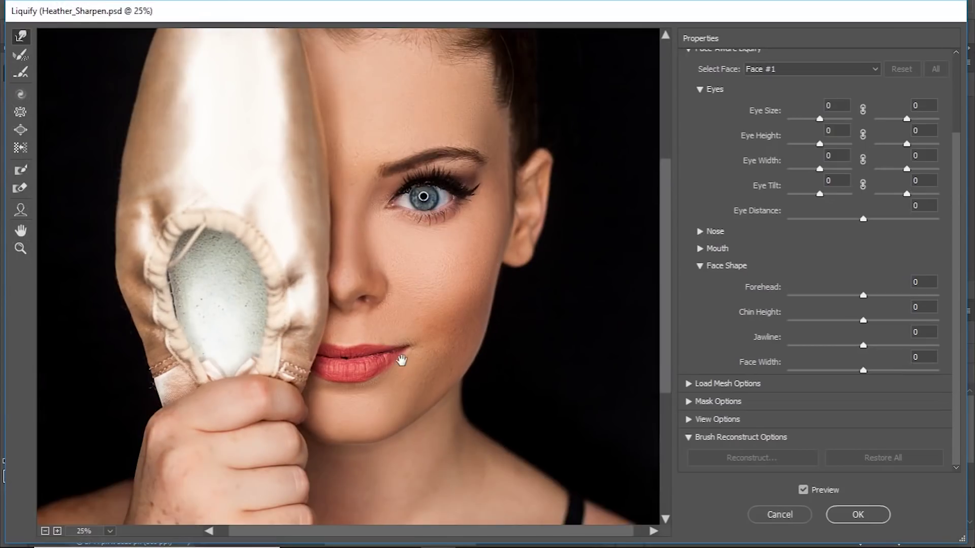
left_click_drag(356, 383, 426, 133)
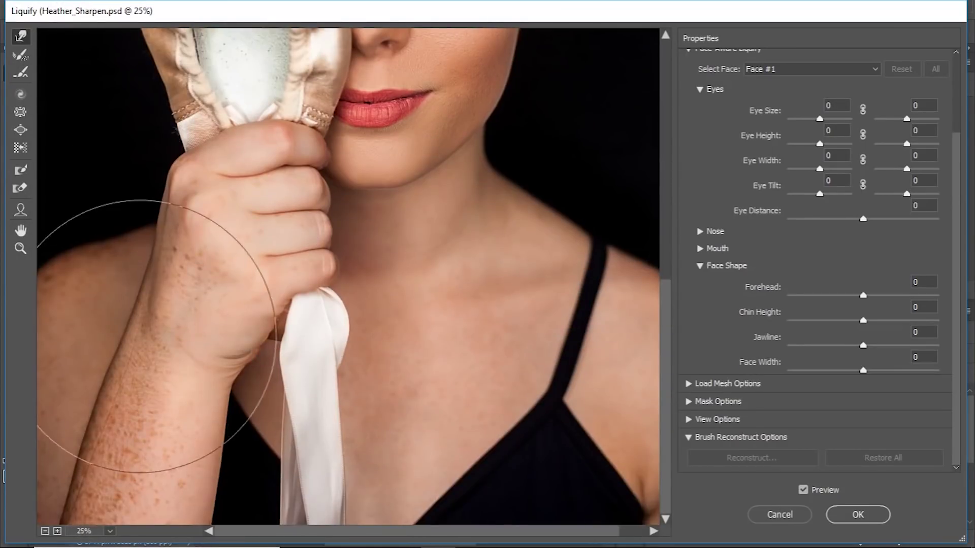
key("ctrl+minus")
key("ctrl+plus")
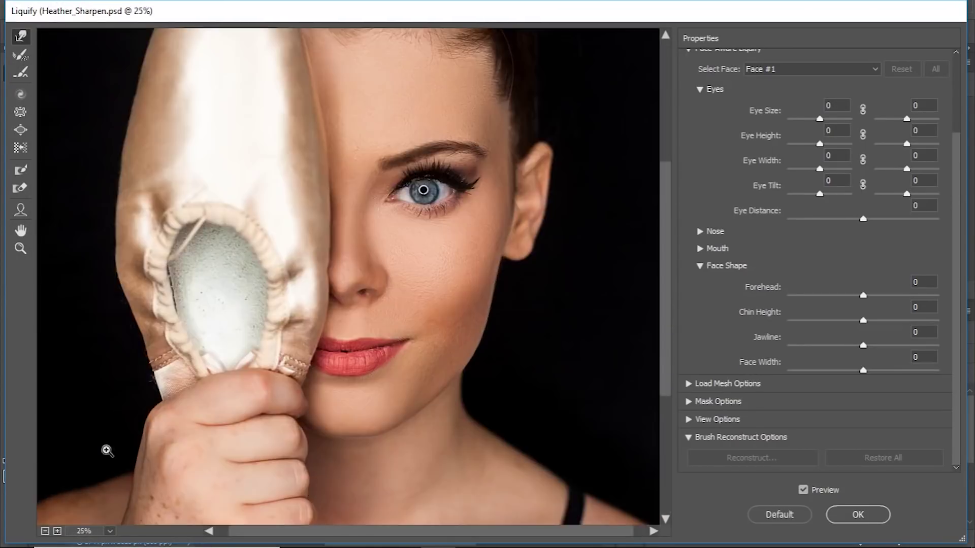
mouse_move(280, 384)
left_mouse_down()
mouse_move(313, 247)
mouse_move(314, 141)
left_mouse_up()
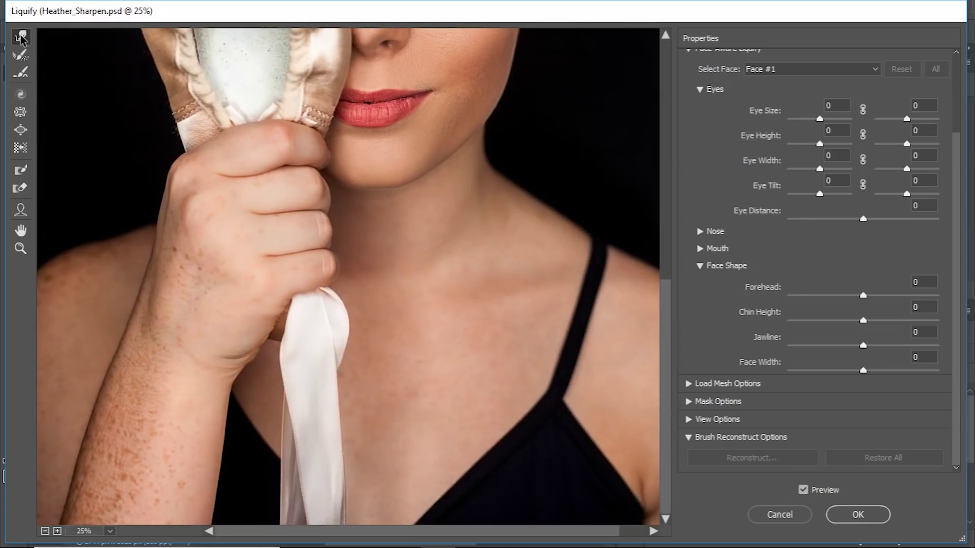
mouse_move(157, 365)
left_mouse_down()
mouse_move(148, 369)
mouse_move(152, 378)
mouse_move(168, 351)
left_mouse_up()
key("ctrl+minus")
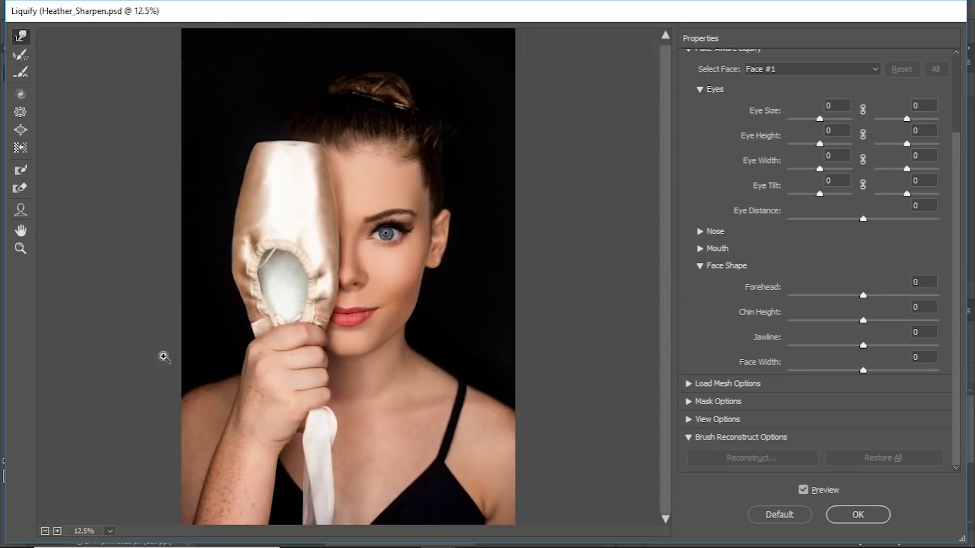
mouse_move(188, 465)
left_mouse_down()
mouse_move(203, 456)
mouse_move(196, 450)
mouse_move(206, 457)
mouse_move(196, 476)
mouse_move(176, 476)
left_mouse_up()
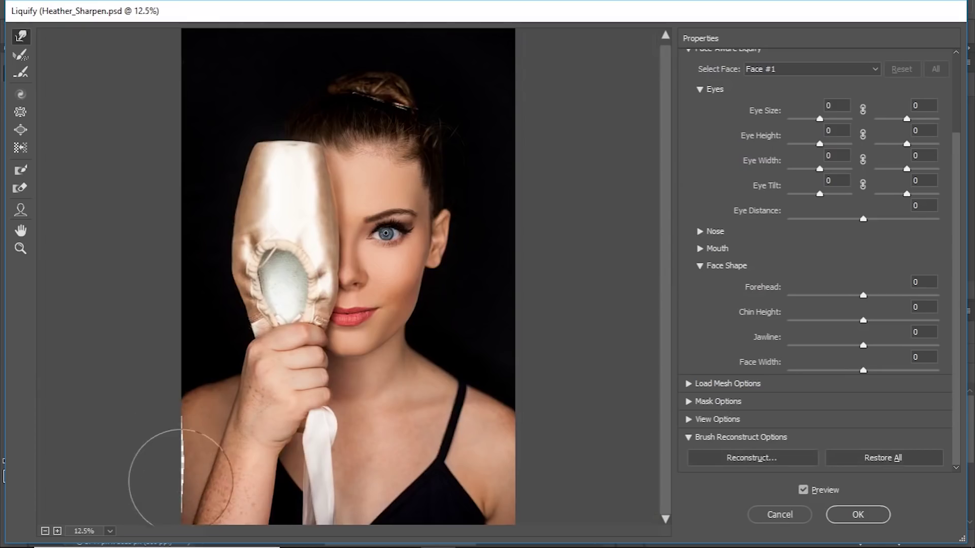
mouse_move(186, 477)
left_mouse_down()
mouse_move(213, 431)
mouse_move(216, 443)
left_mouse_up()
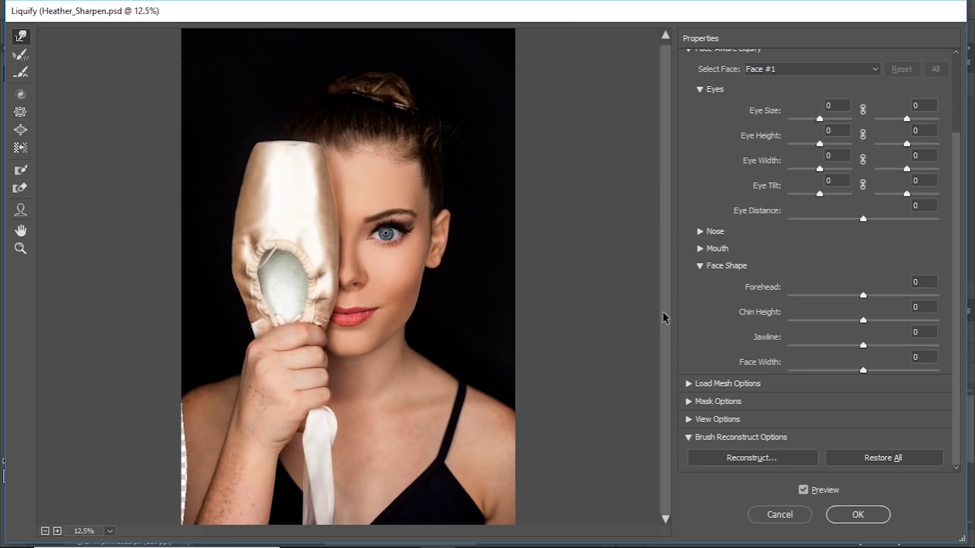
left_click(135, 452)
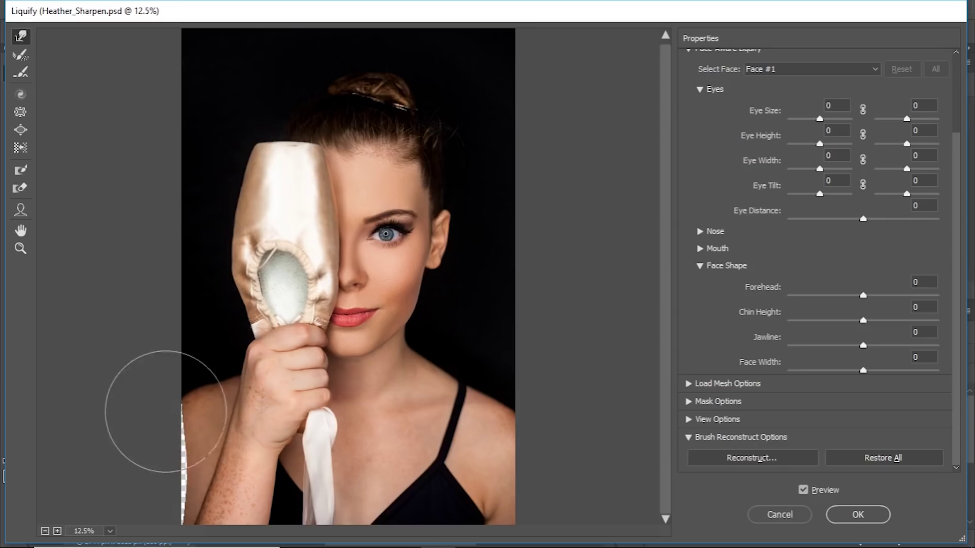
Slim the raised forearm beside the ribbon with the Forward Warp tool and compare the image with and without the distortion.
left_click(298, 484)
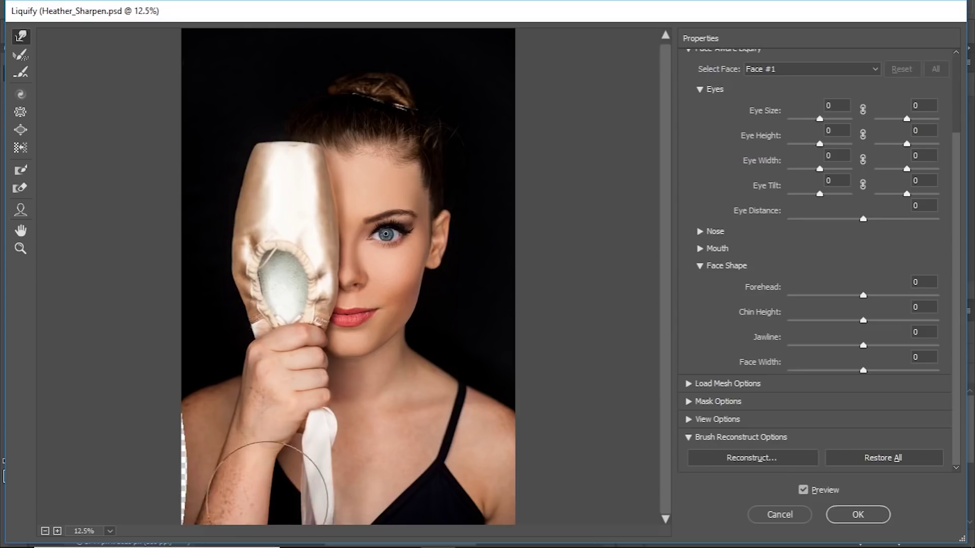
right_click(234, 452, "alt")
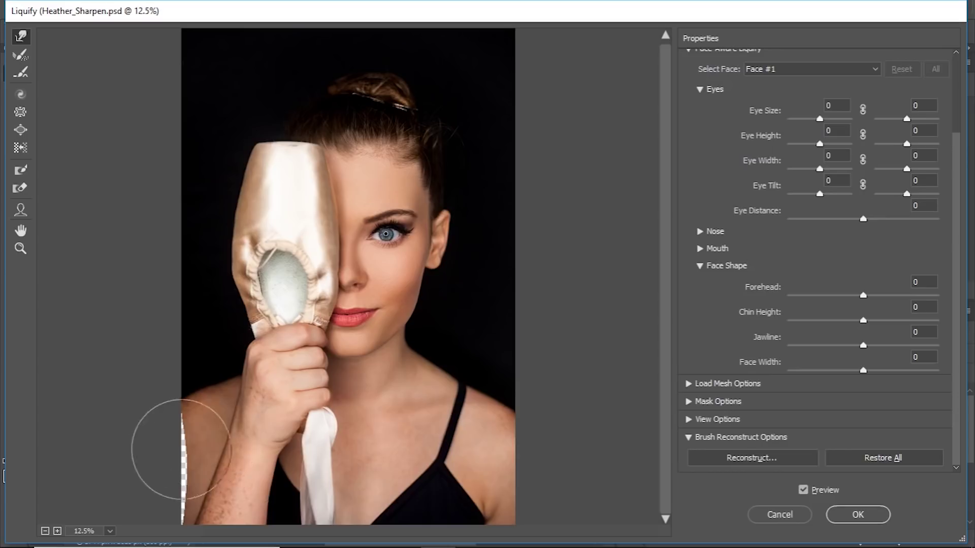
left_click(803, 490)
left_click(803, 490)
left_click(803, 490)
left_click(803, 491)
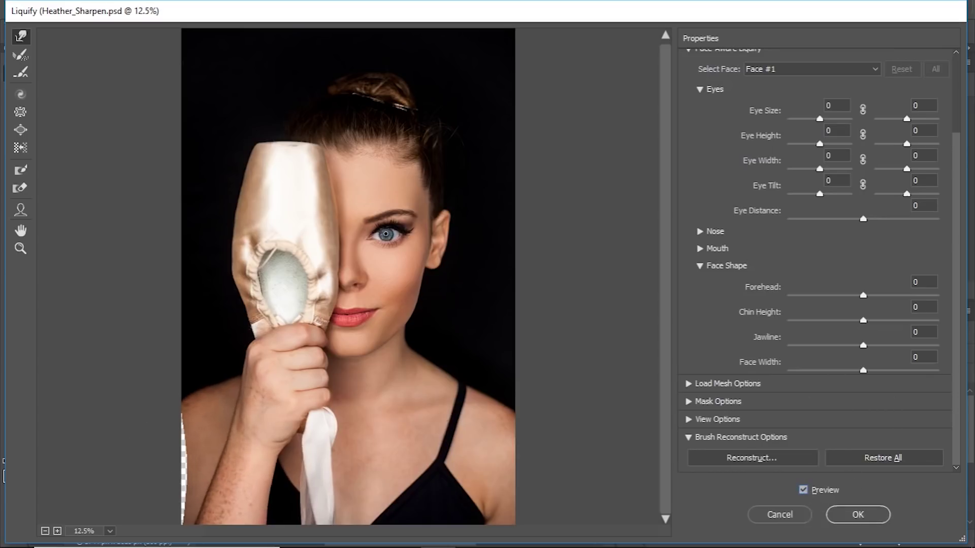
Shrink the hand holding the shoe with the Pucker tool and compare the image with and without the distortion.
key("alt")
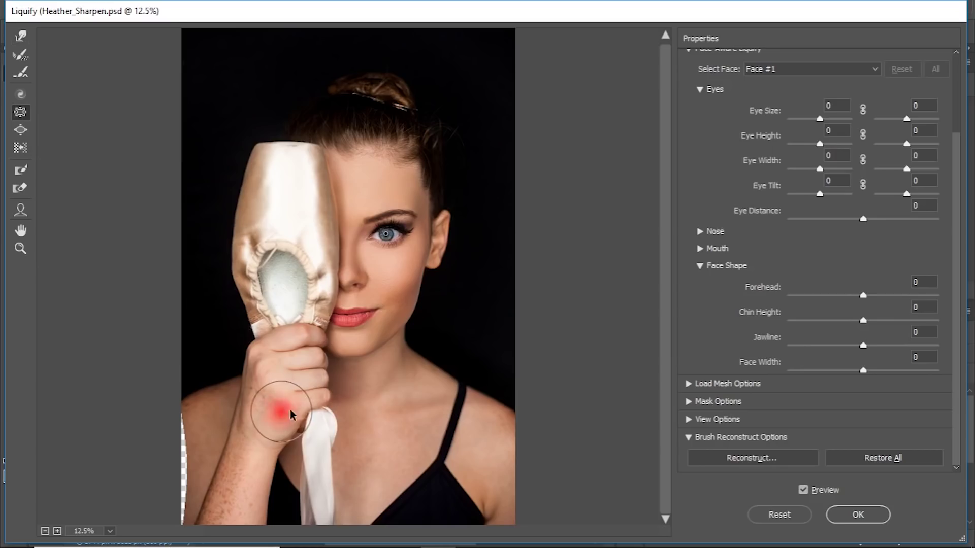
left_click_drag(278, 409, 405, 419)
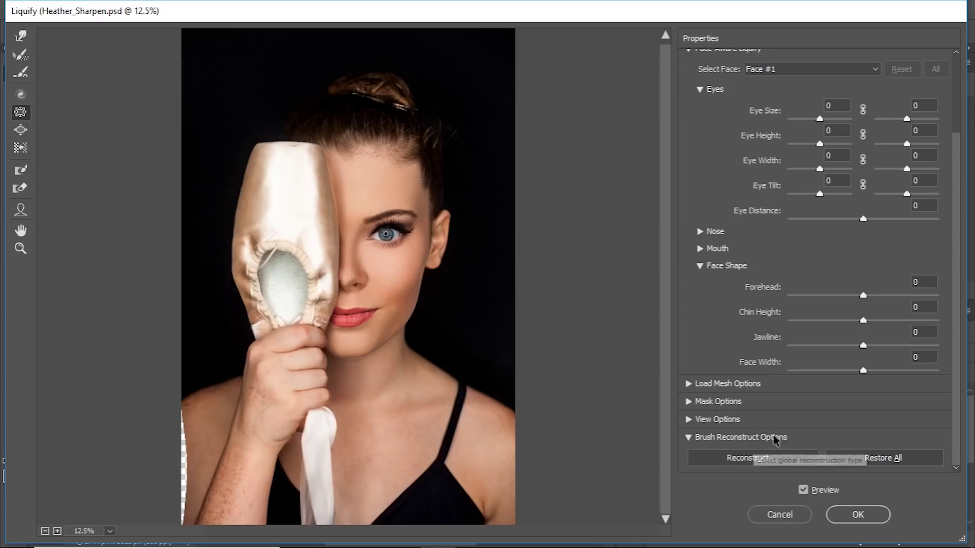
left_click(803, 490)
left_click(804, 491)
left_click(804, 491)
left_click(804, 491)
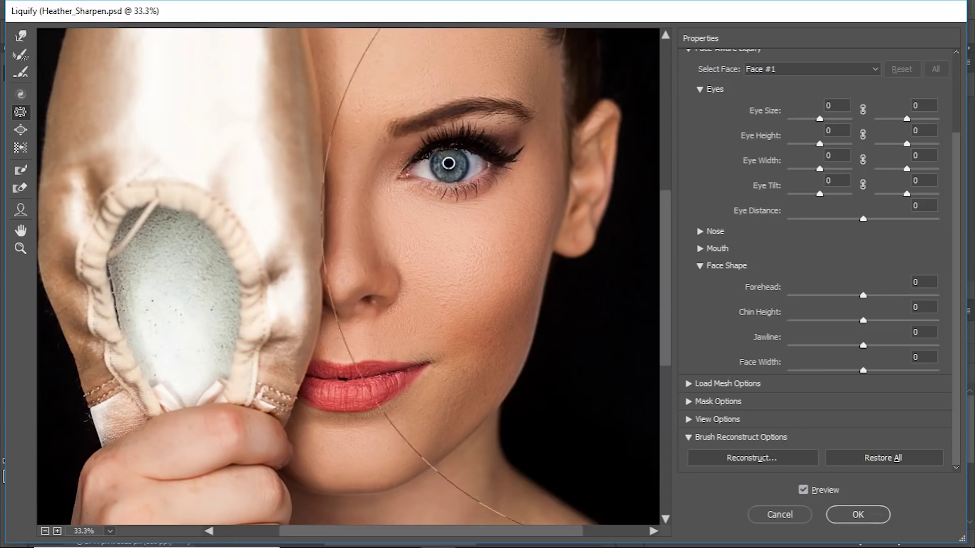
Try to stretch the upper arm's skin over the transparent gap at the image's edge with the Forward Warp tool.
left_click_drag(668, 256, 667, 431)
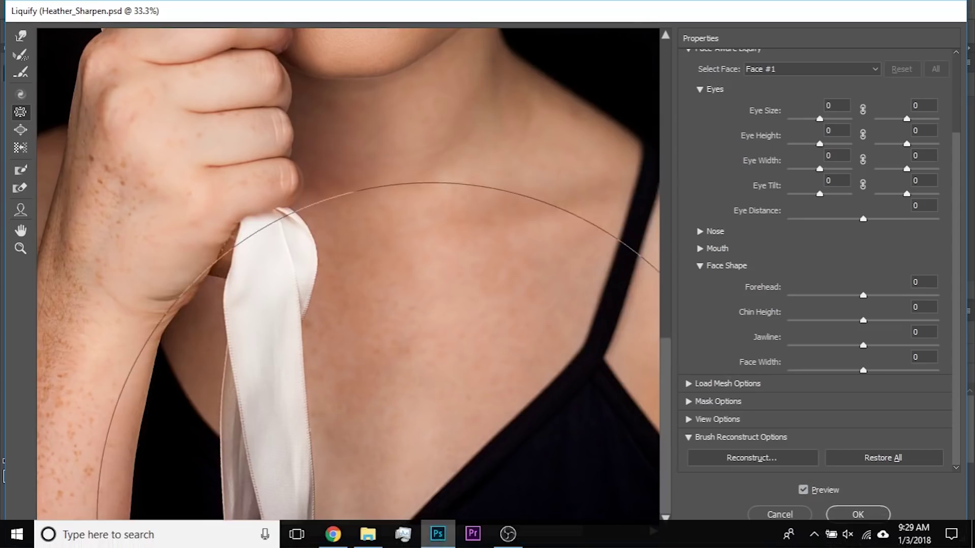
left_click_drag(200, 298, 334, 288)
left_click(19, 34)
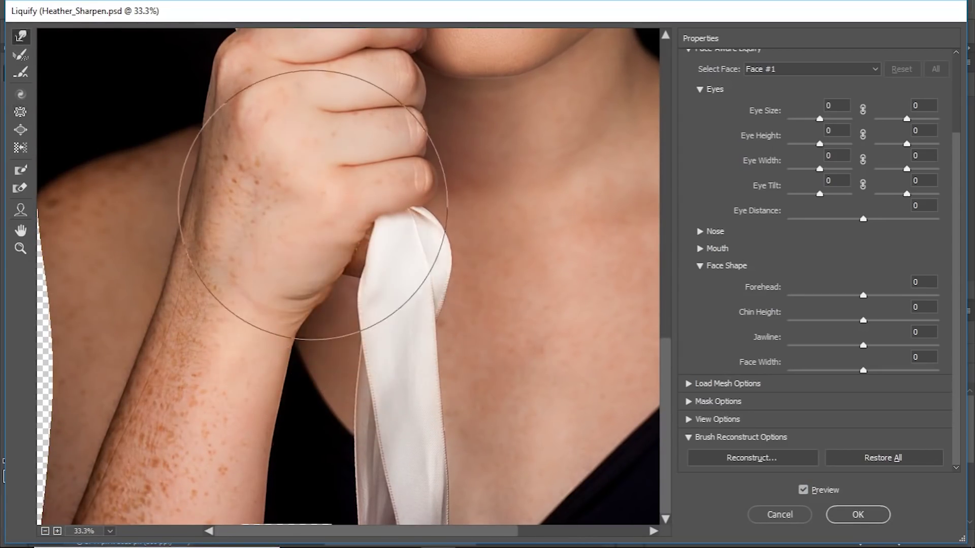
right_click(311, 280, "alt")
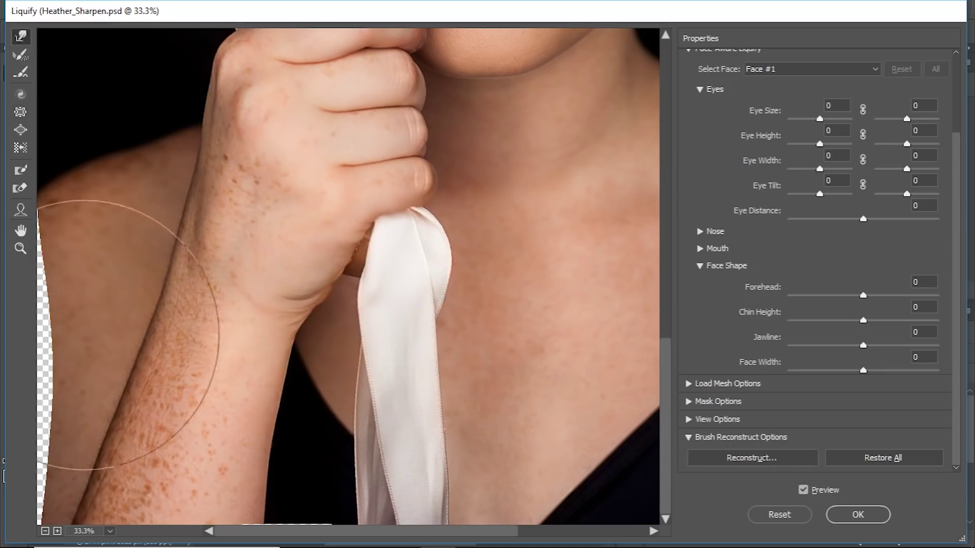
right_click(44, 302, "alt")
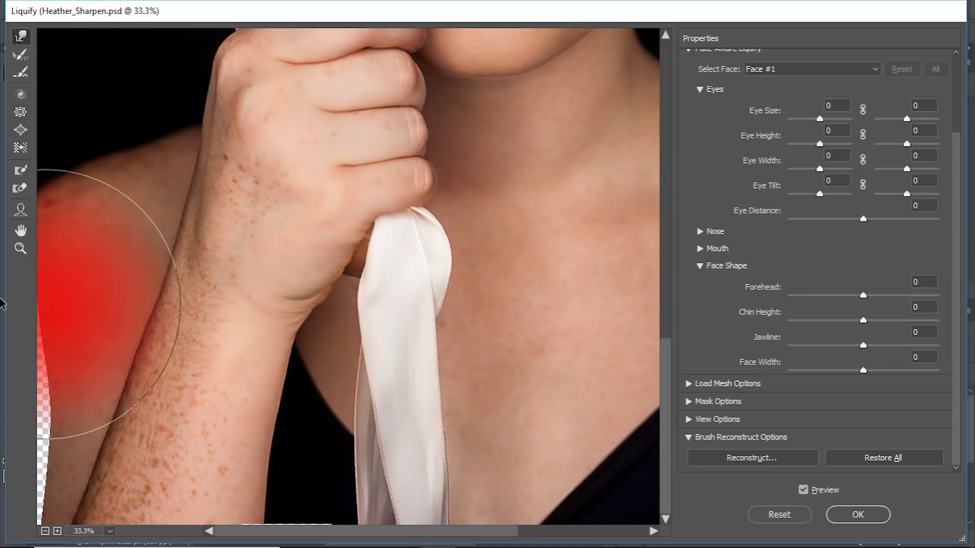
mouse_move(44, 355)
left_mouse_down()
mouse_move(31, 419)
mouse_move(45, 408)
left_mouse_up()
right_click(109, 342, "alt")
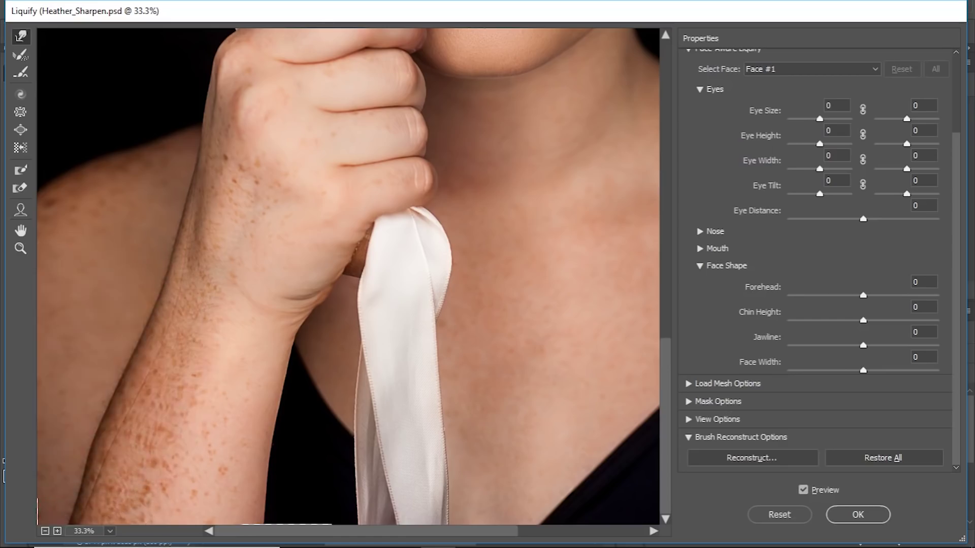
Undo the warp strokes over the edge gap and apply the Liquify filter.
key("ctrl+alt+z")
key("ctrl+alt+z")
key("ctrl+alt+z")
key("ctrl+alt+z")
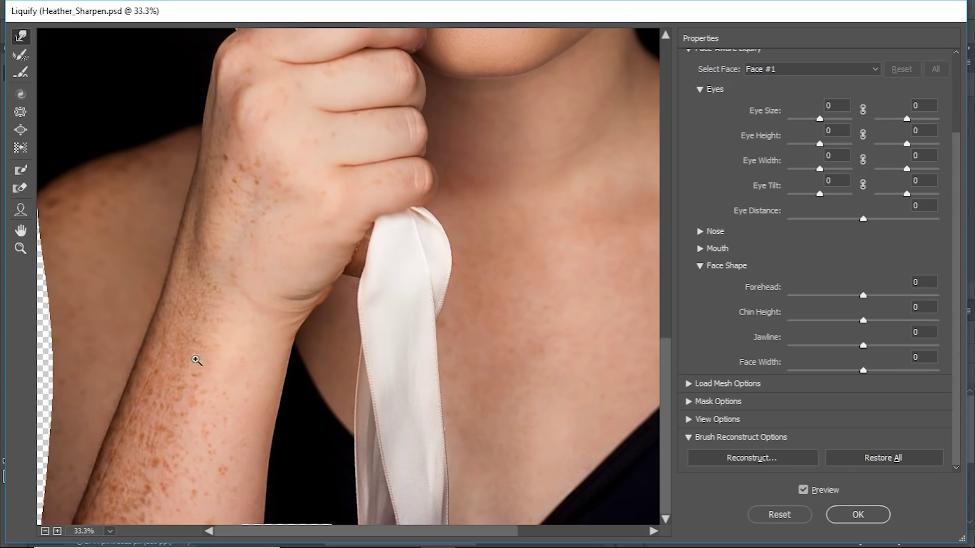
left_click(854, 515)
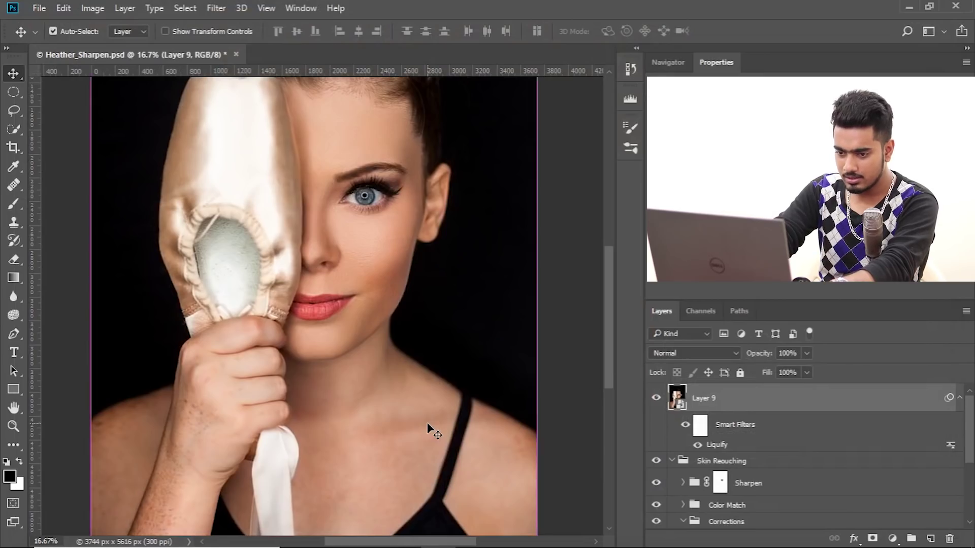
Hide the Skin Reouching group to expose the transparent gap beside the upper arm.
key("ctrl+plus")
left_click_drag(400, 365, 564, 224)
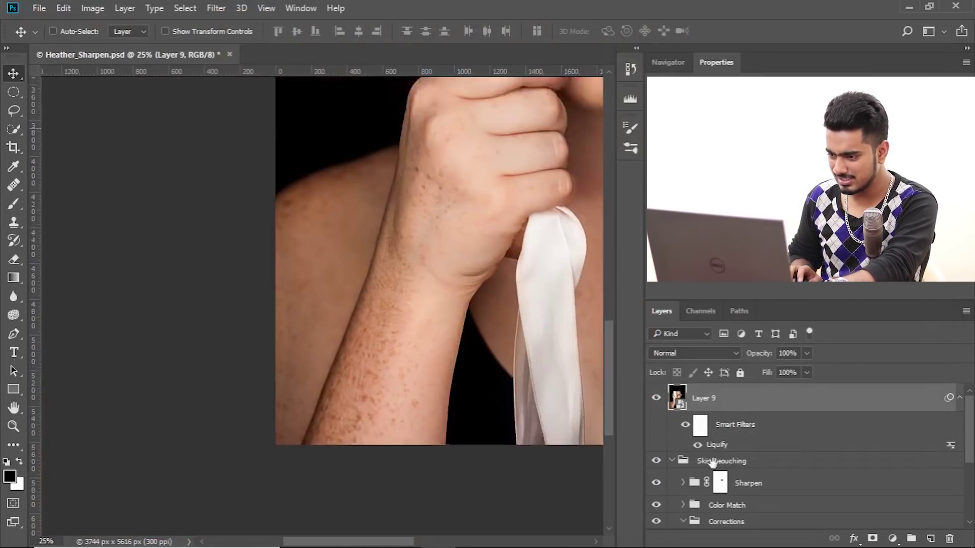
scroll(656, 465, "down", 5)
scroll(660, 432, "up", 5)
left_click(656, 460)
left_click_drag(448, 315, 439, 335)
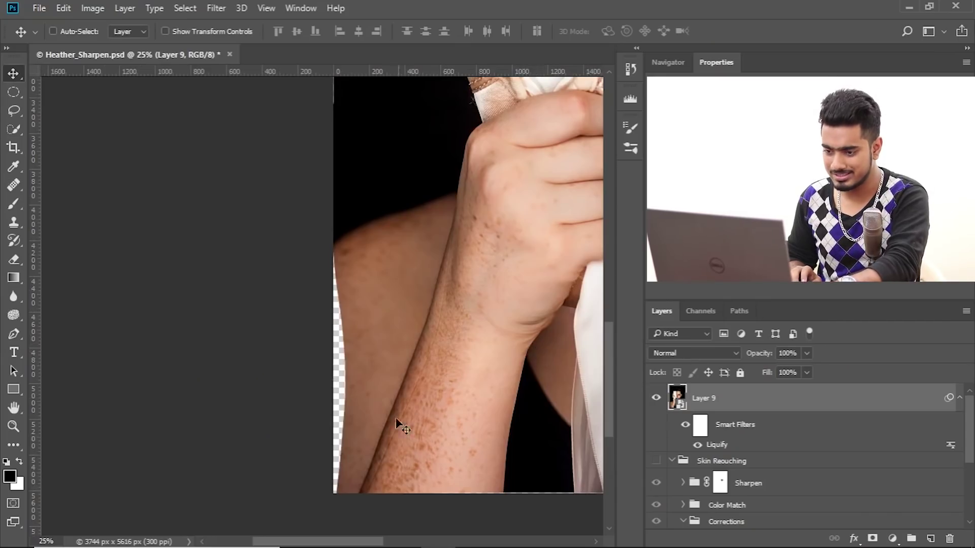
Try cropping the transparent gap beside the upper arm away at the Original Ratio, and discard the crop.
key("c")
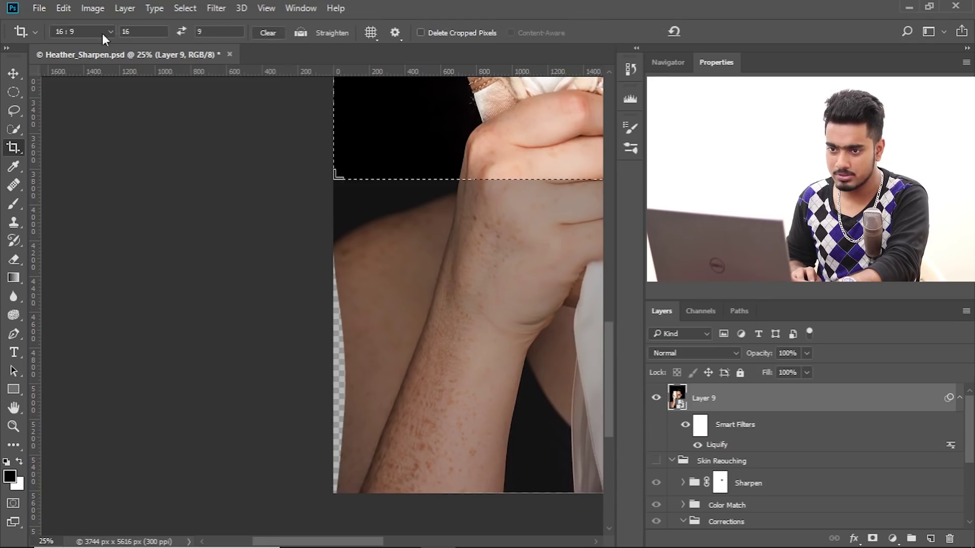
left_click(99, 33)
left_click(97, 129)
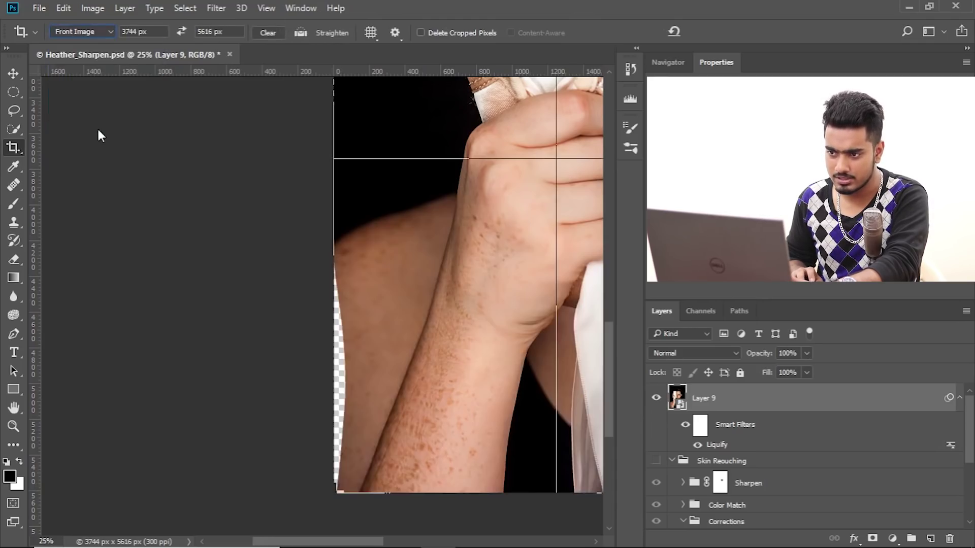
left_click(70, 32)
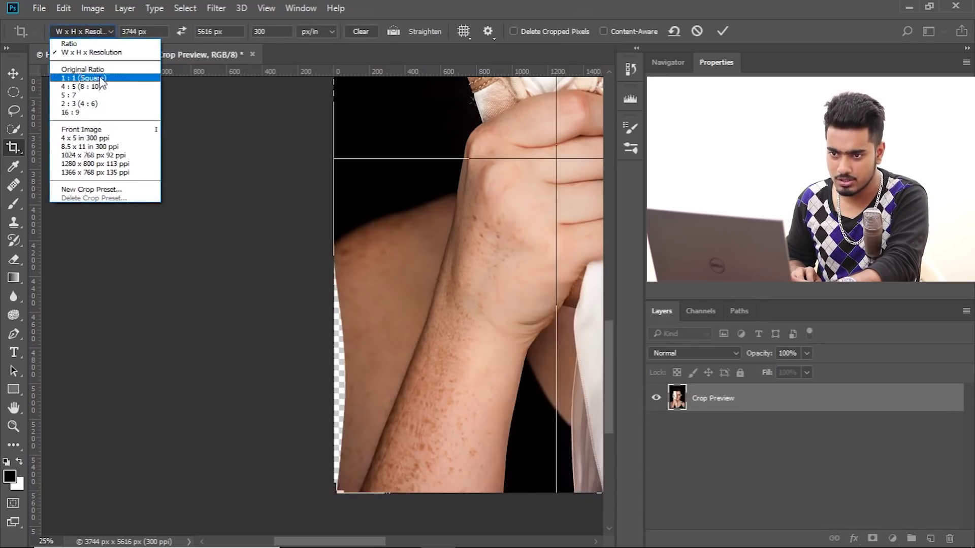
left_click(102, 70)
left_click_drag(334, 492, 345, 481)
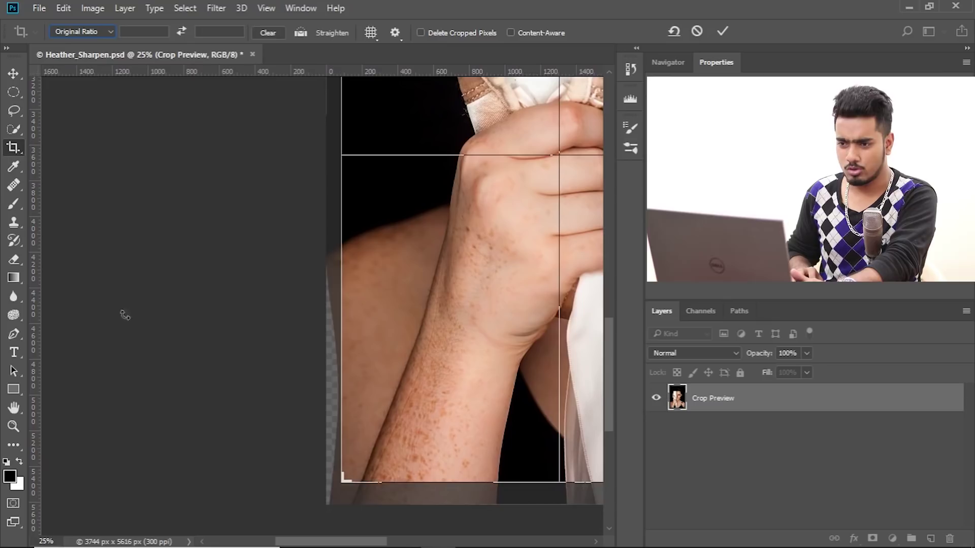
left_click(14, 76)
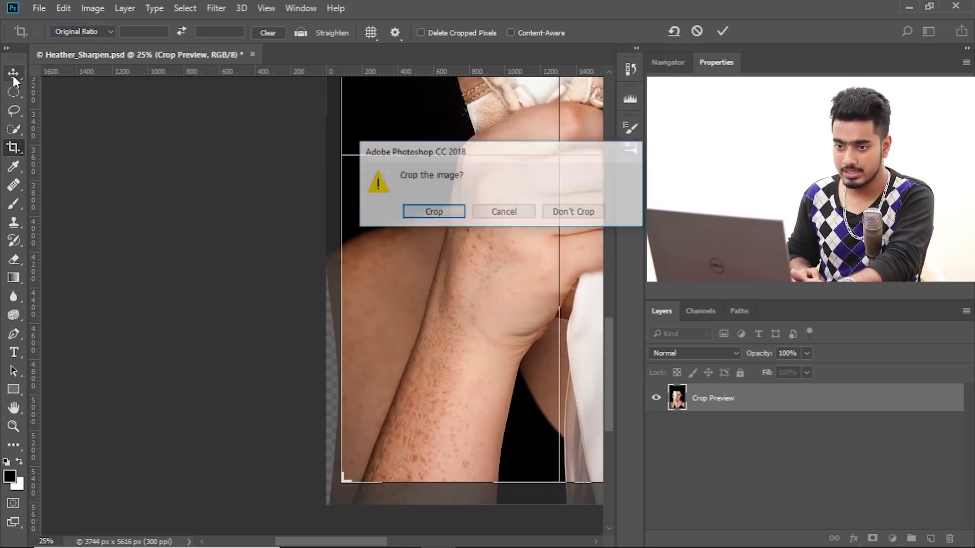
left_click(557, 213)
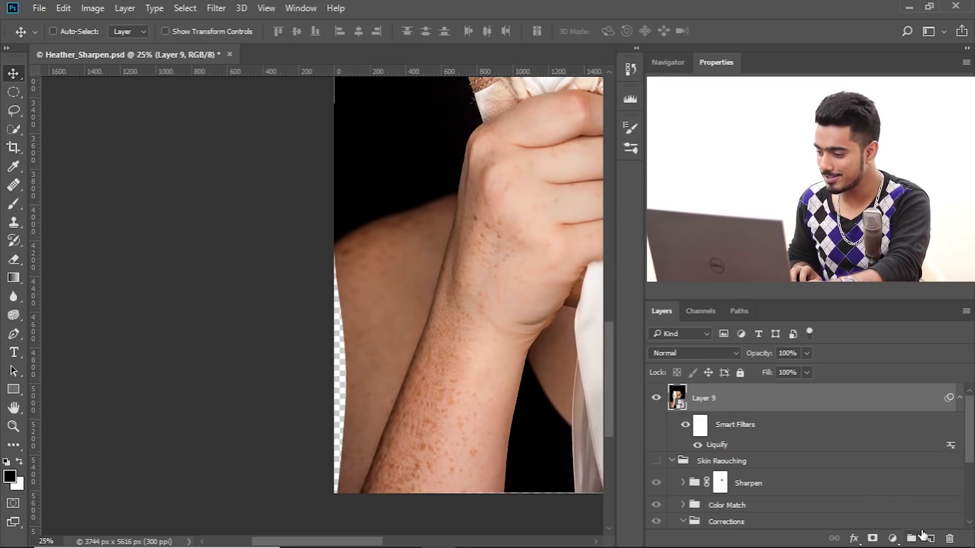
Add a new layer above Layer 9 and set up the Clone Stamp tool to sample All Layers.
left_click(926, 536)
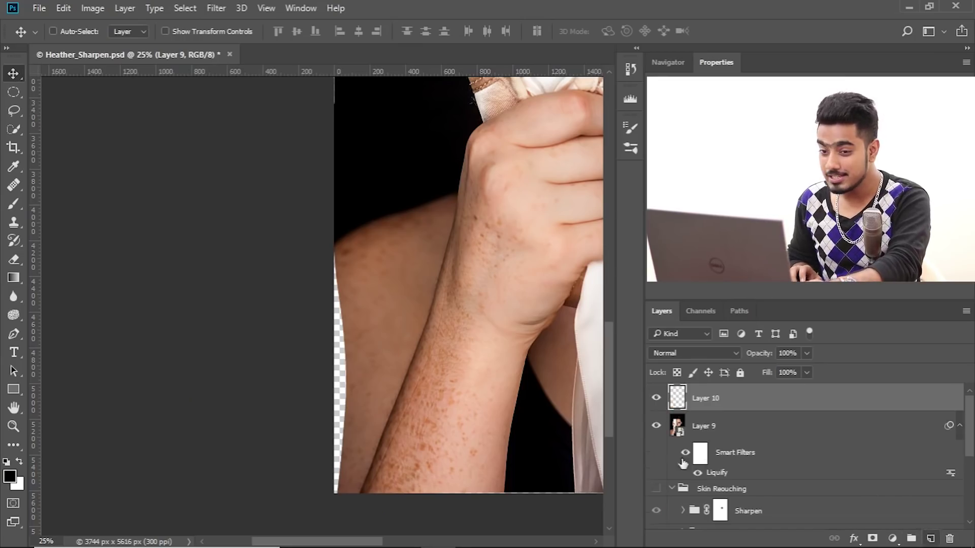
left_click(14, 223)
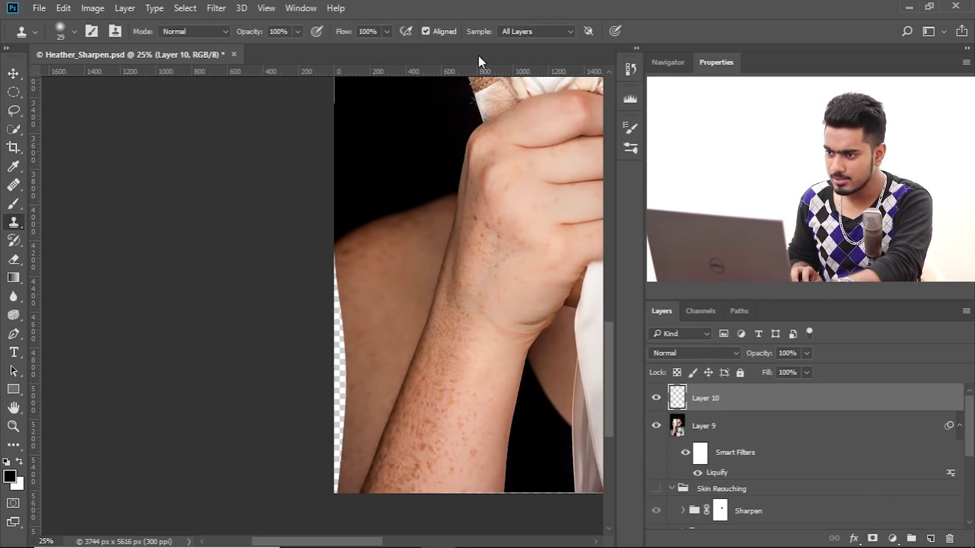
left_click(536, 31)
left_click(523, 60)
Try cloning nearby skin over the transparent gap beside the upper arm on Layer 10, and undo the clone strokes.
mouse_move(337, 269)
left_mouse_down()
mouse_move(385, 272)
mouse_move(366, 277)
mouse_move(360, 303)
mouse_move(365, 296)
mouse_move(336, 285)
left_mouse_up()
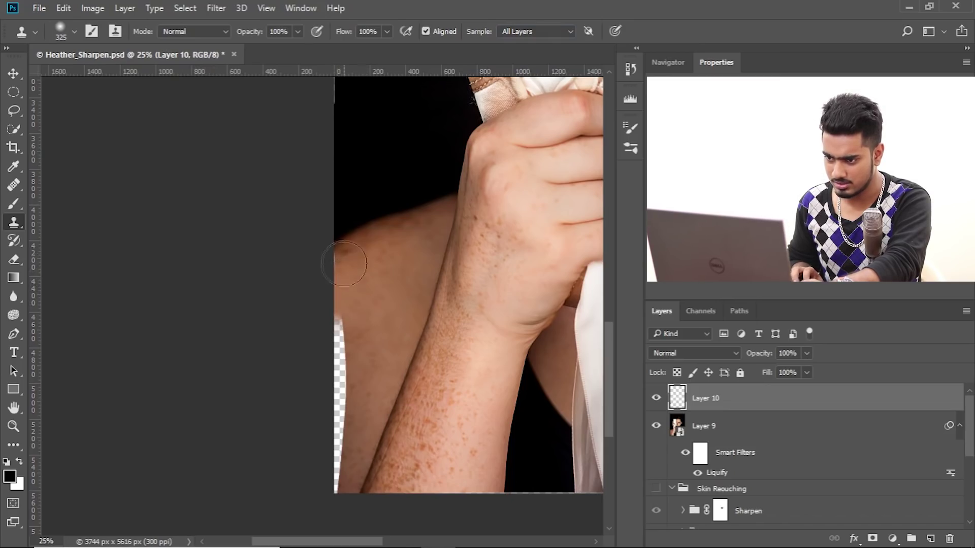
left_click_drag(336, 318, 340, 415)
key("ctrl+z")
left_click_drag(365, 378, 361, 343)
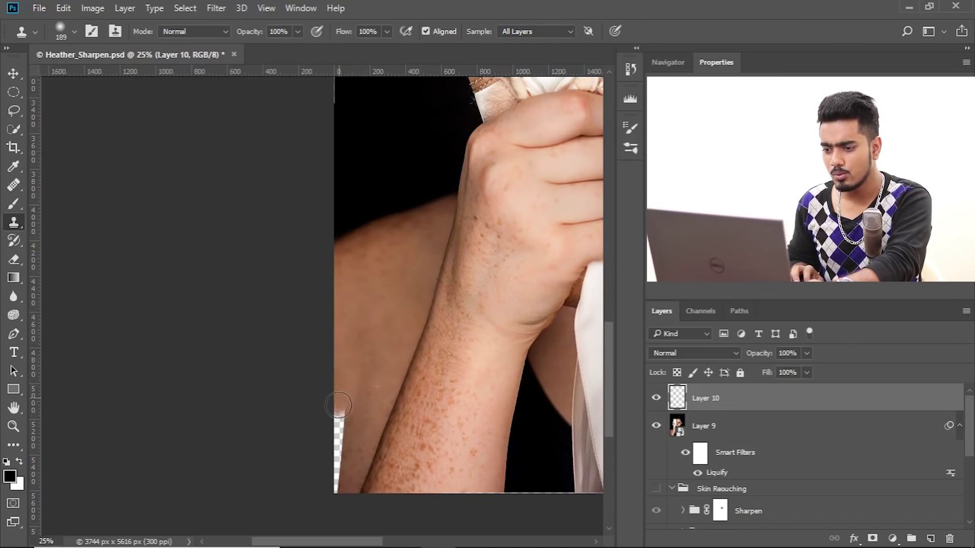
key("ctrl+z")
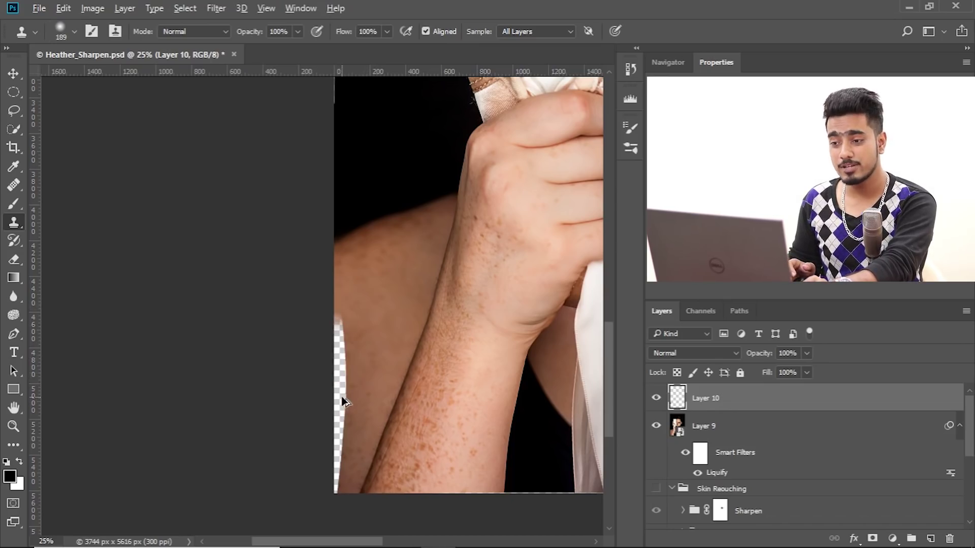
key("ctrl+z")
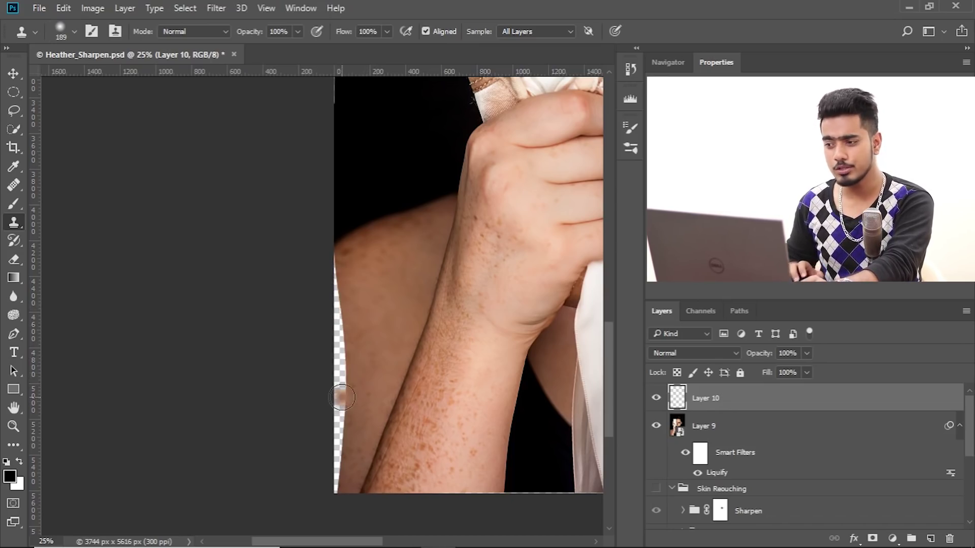
Delete the empty Layer 10 and rasterize the Layer 9 smart object with its Liquify filter.
left_click(741, 426)
left_click_drag(821, 404, 947, 538)
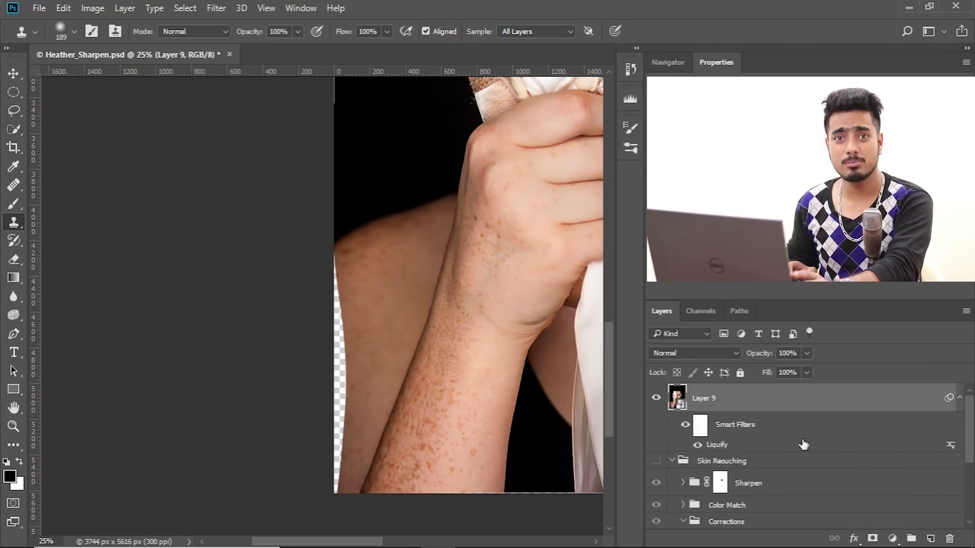
right_click(750, 401)
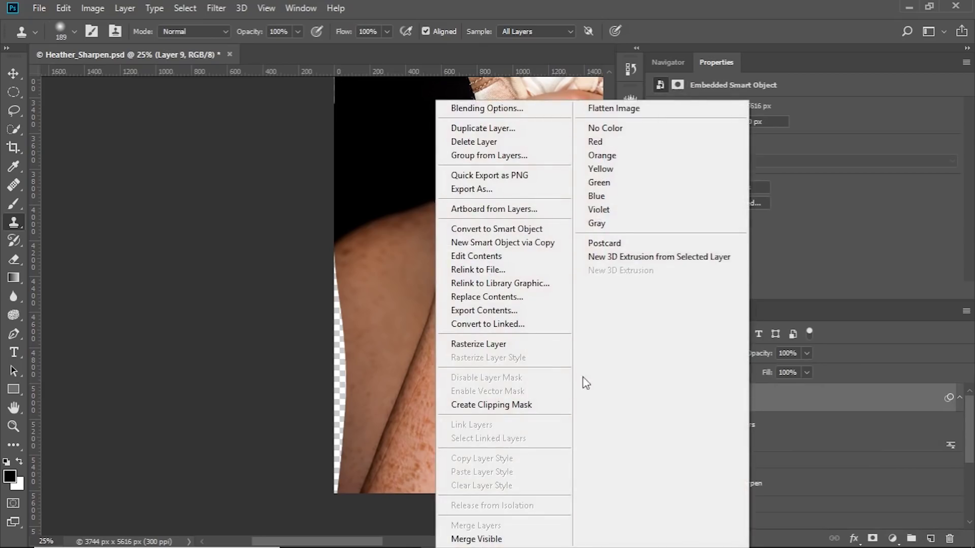
left_click(538, 345)
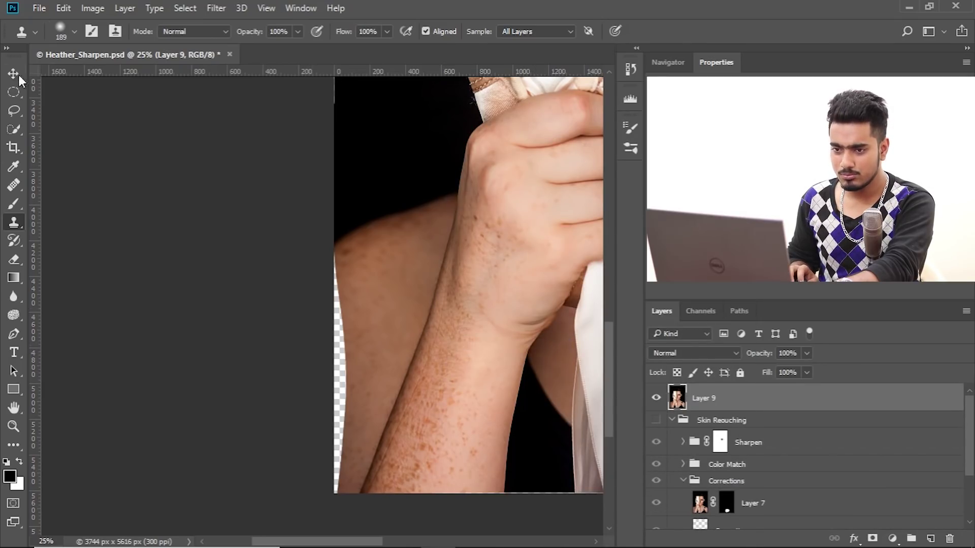
Select the transparent gap beside the upper arm with the Magic Wand and expand the selection by 5 pixels.
left_click(14, 130)
left_click(61, 144)
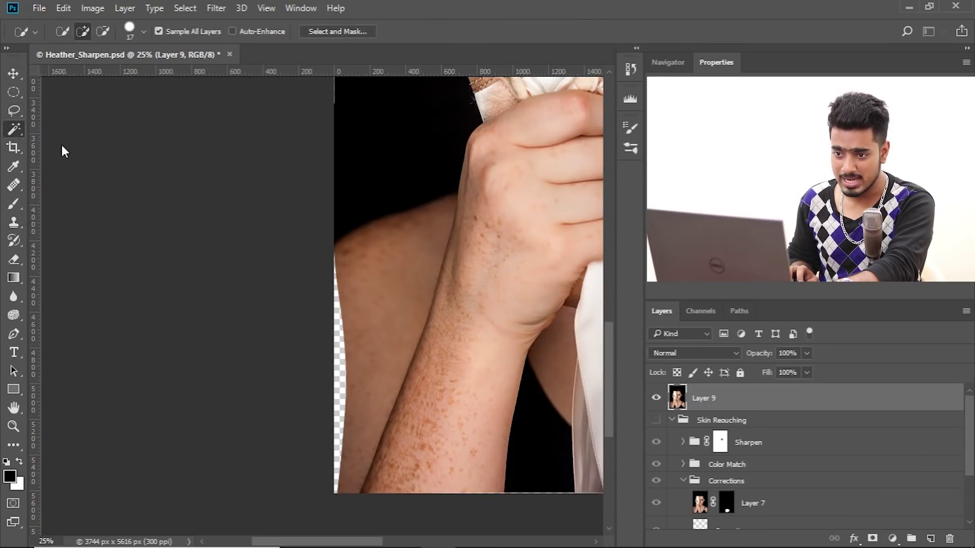
left_click(188, 8)
mouse_move(254, 201)
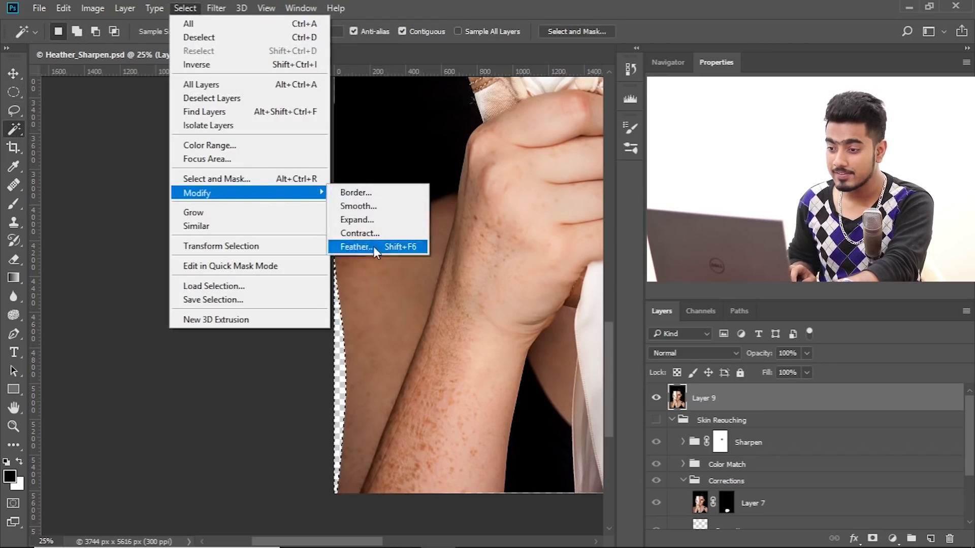
left_click(376, 220)
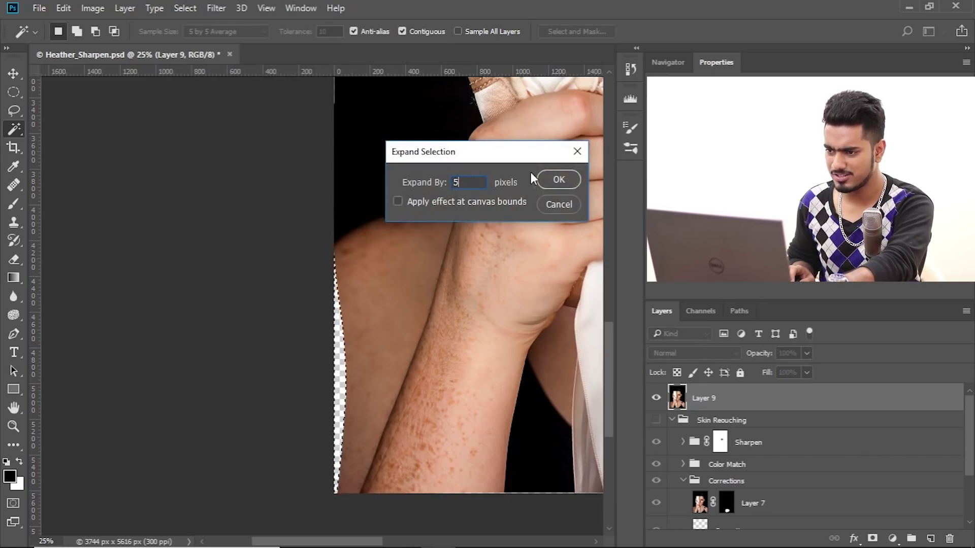
left_click(553, 180)
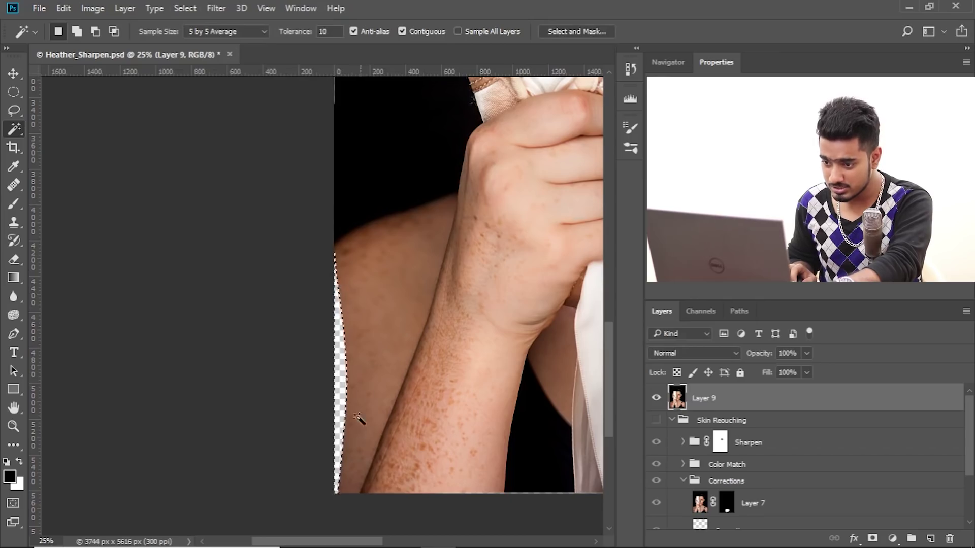
Fill the selected gap using Content-Aware with Color Adaptation, Normal mode and 100% opacity, and deselect.
scroll(342, 475, "up", 2)
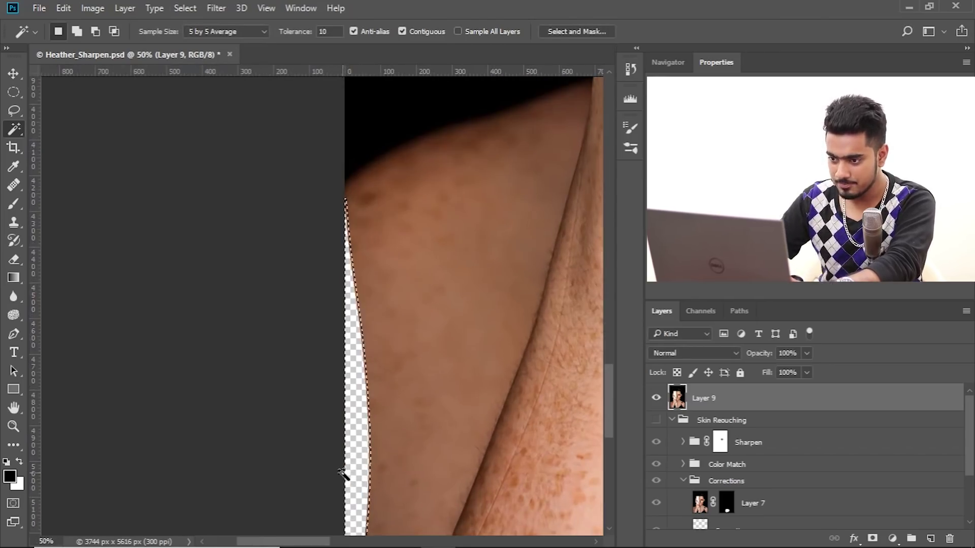
left_click(63, 8)
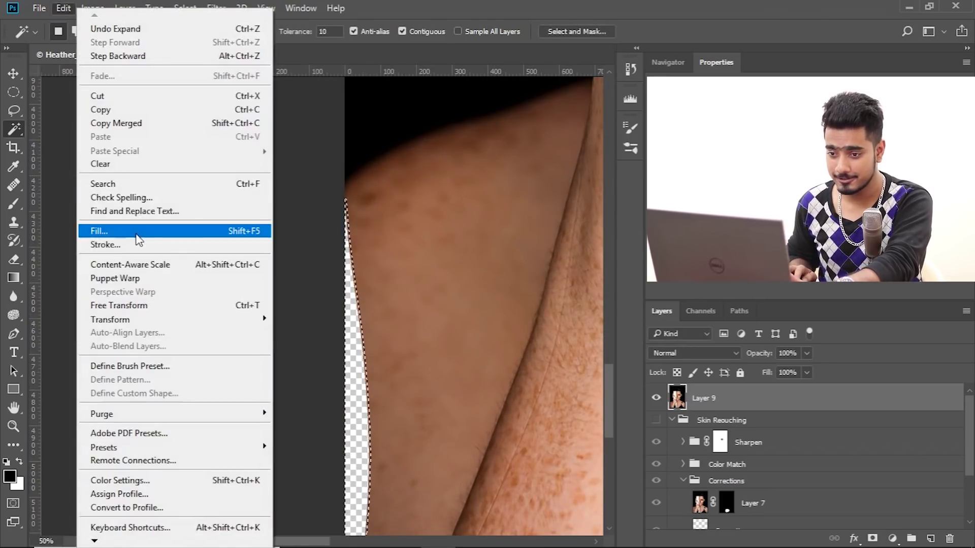
left_click(99, 231)
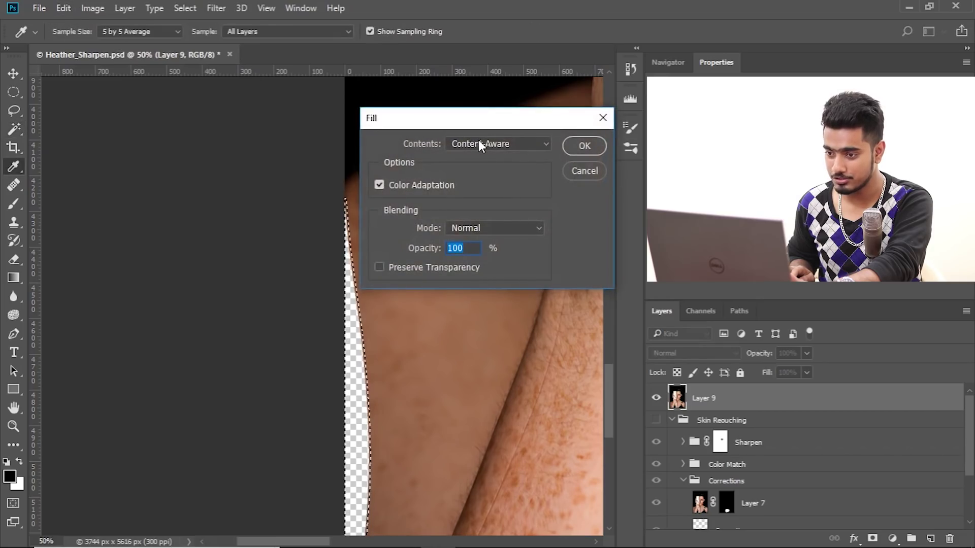
left_click(576, 144)
key("w")
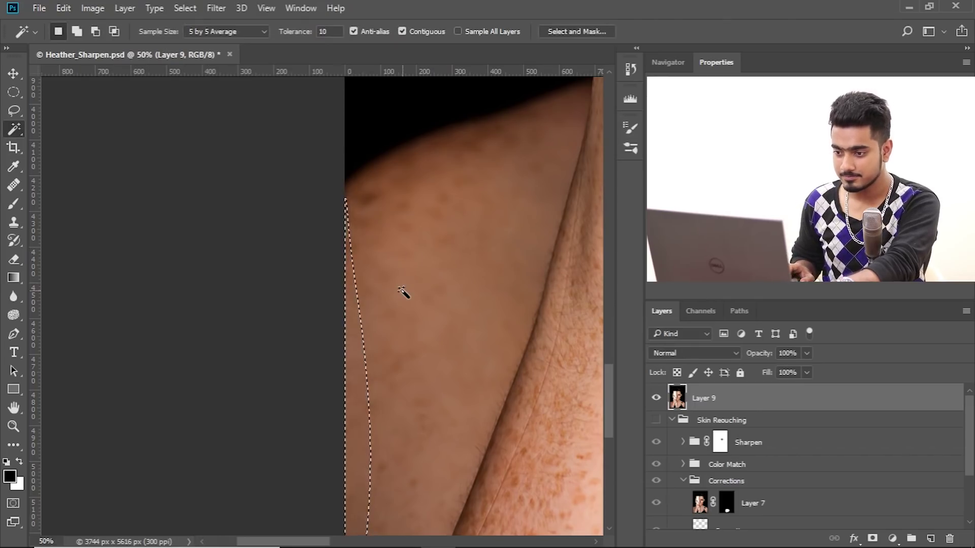
key("ctrl+minus")
key("ctrl+d")
left_click_drag(357, 336, 345, 282)
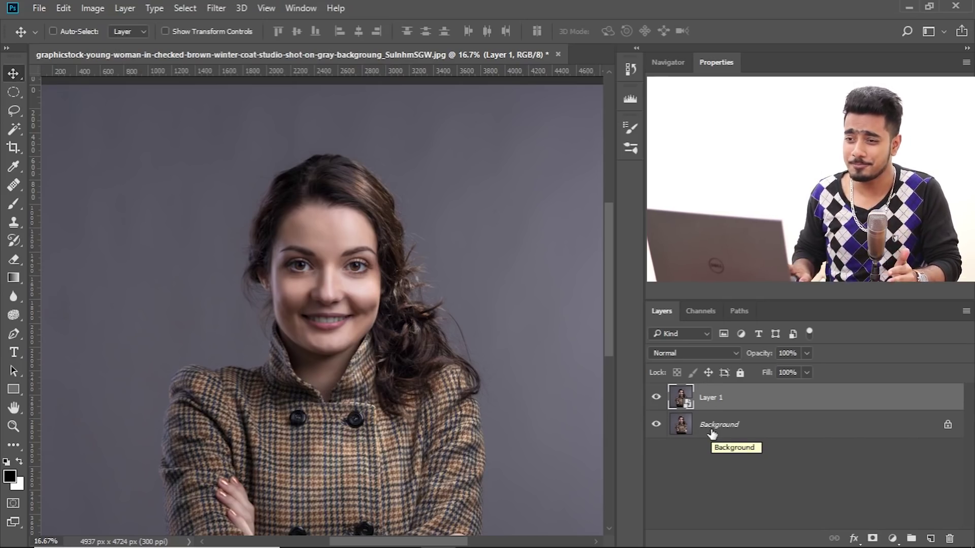
Open the Liquify filter for Layer 1 of the portrait of the woman in the checked coat.
left_click(213, 8)
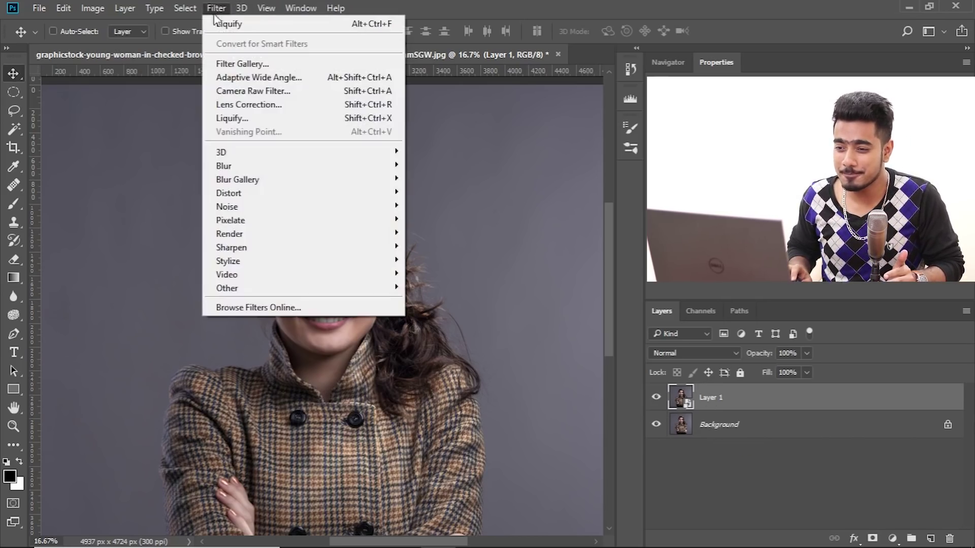
left_click(245, 116)
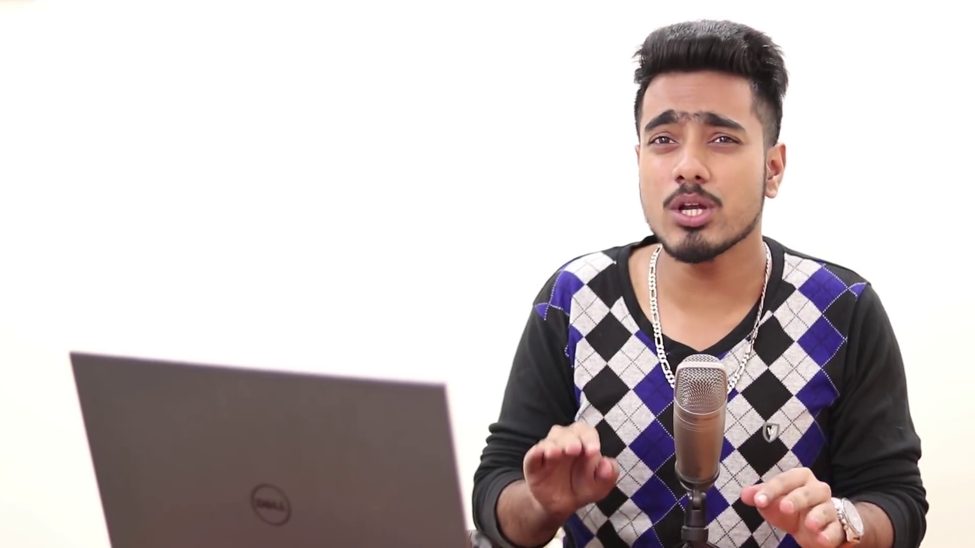